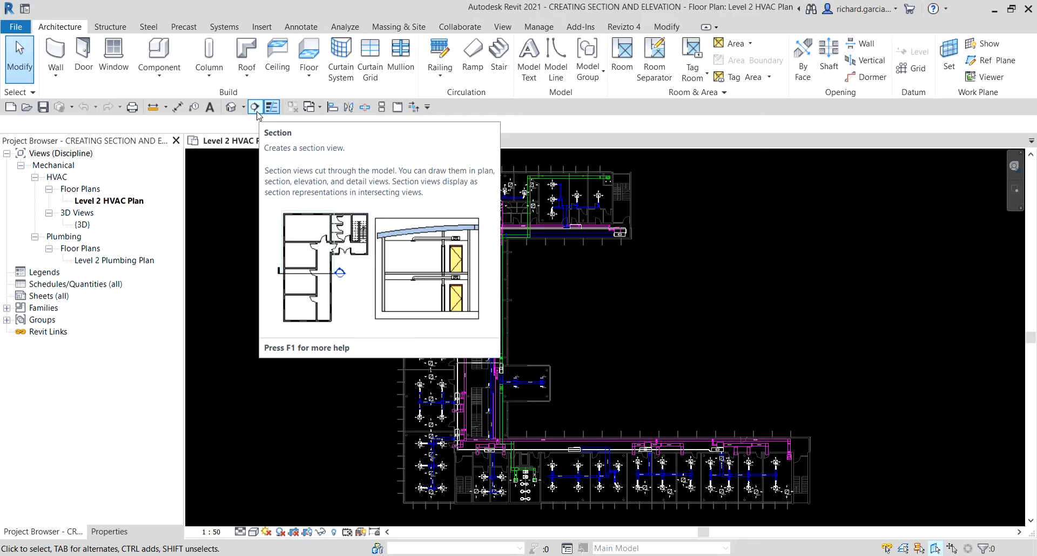
pyautogui.click(504, 28)
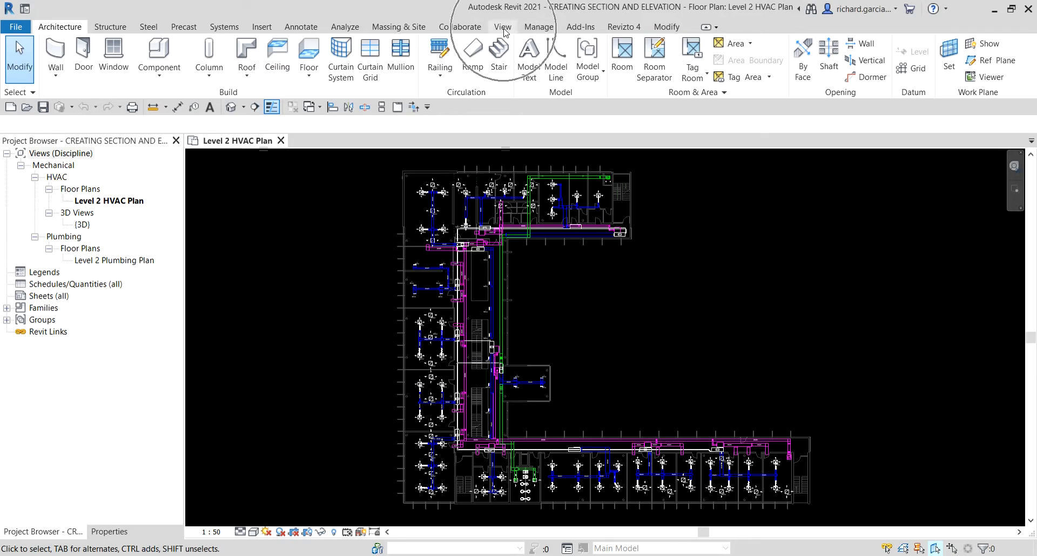
pyautogui.click(503, 28)
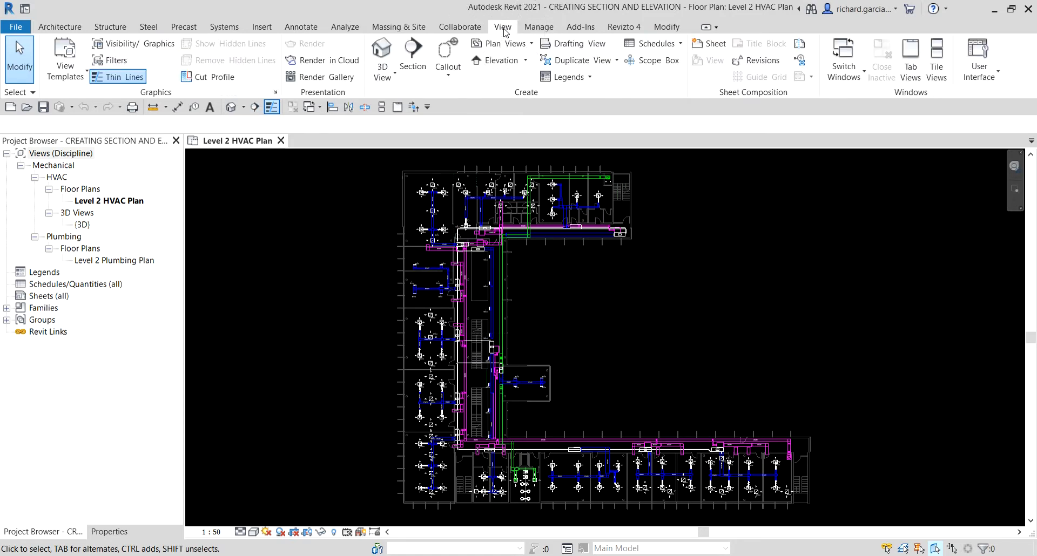
pyautogui.press('ctrl')
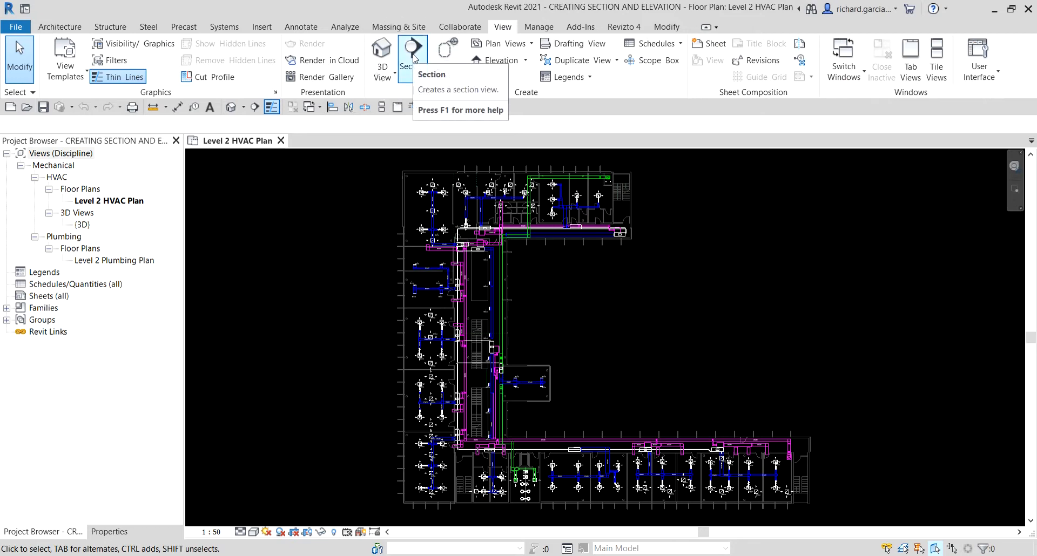
pyautogui.press('ctrl')
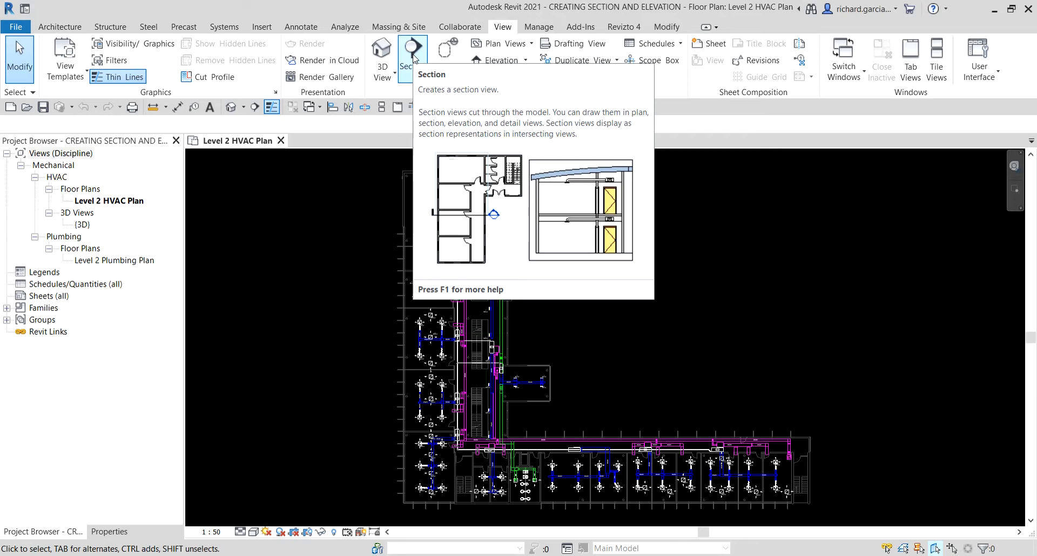
# Look up the Section command in the keyboard shortcut assignments and leave without assigning new keys.
pyautogui.press('k')
pyautogui.press('s')
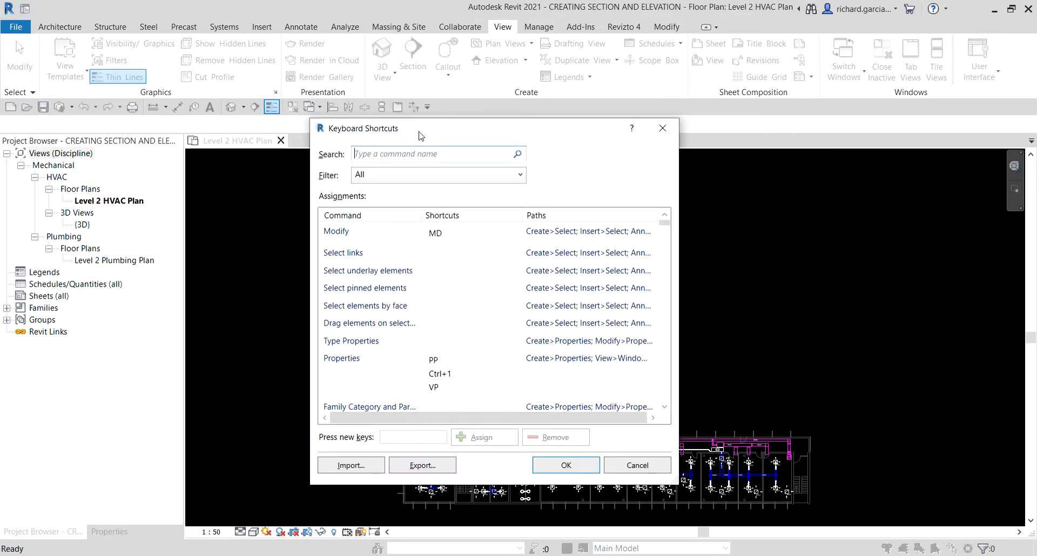
pyautogui.click(398, 155)
pyautogui.write('section')
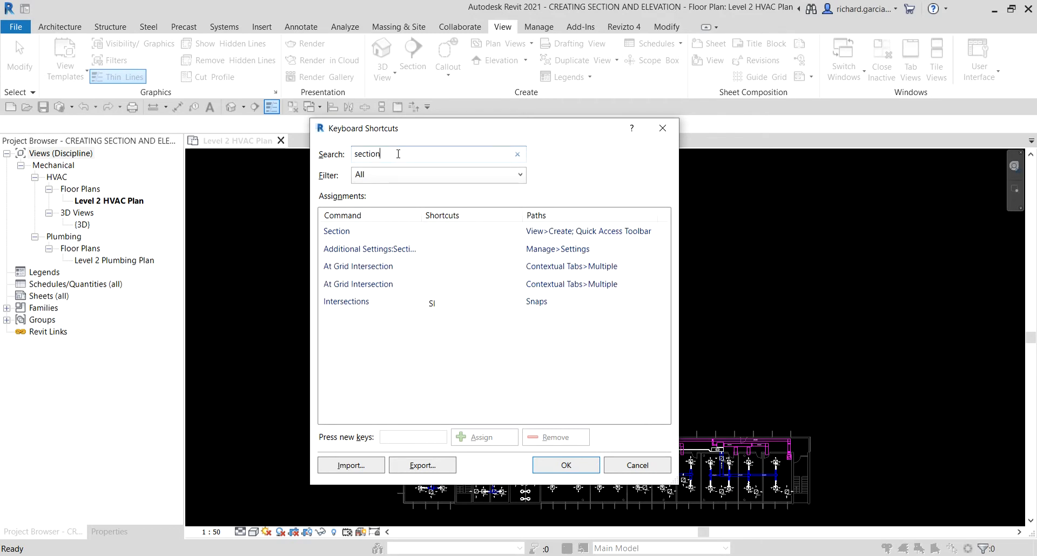
pyautogui.click(340, 232)
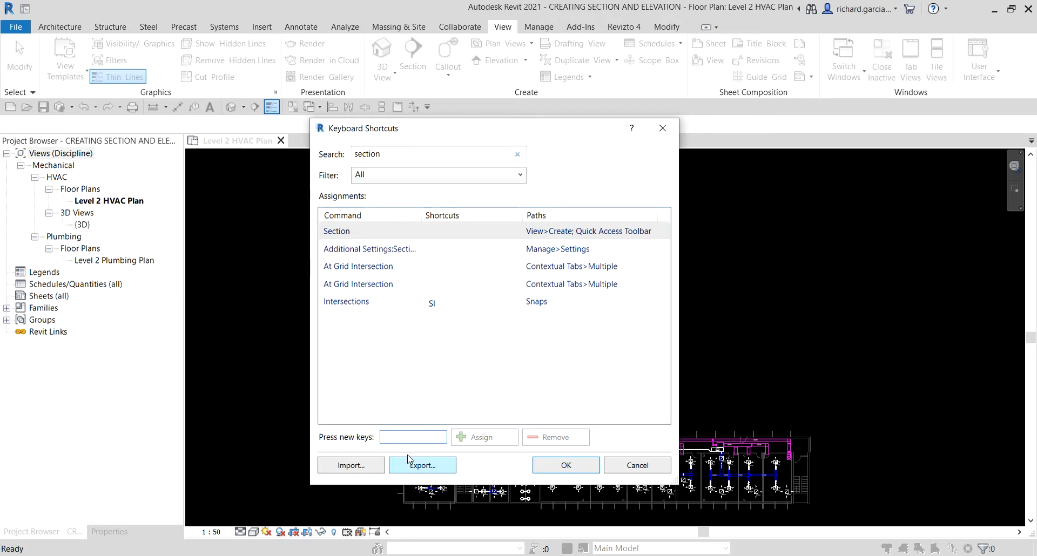
pyautogui.click(409, 435)
pyautogui.click(408, 435)
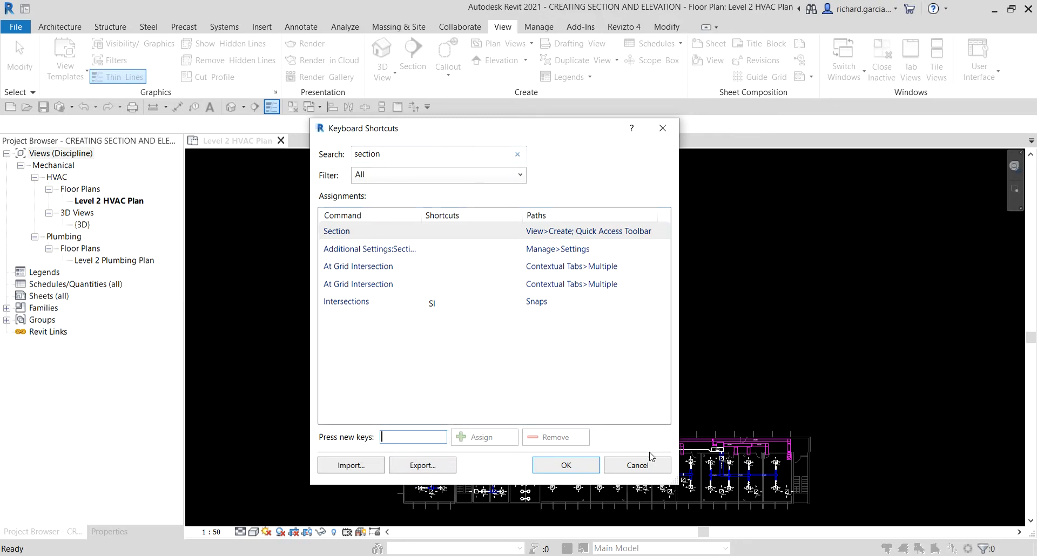
pyautogui.click(642, 465)
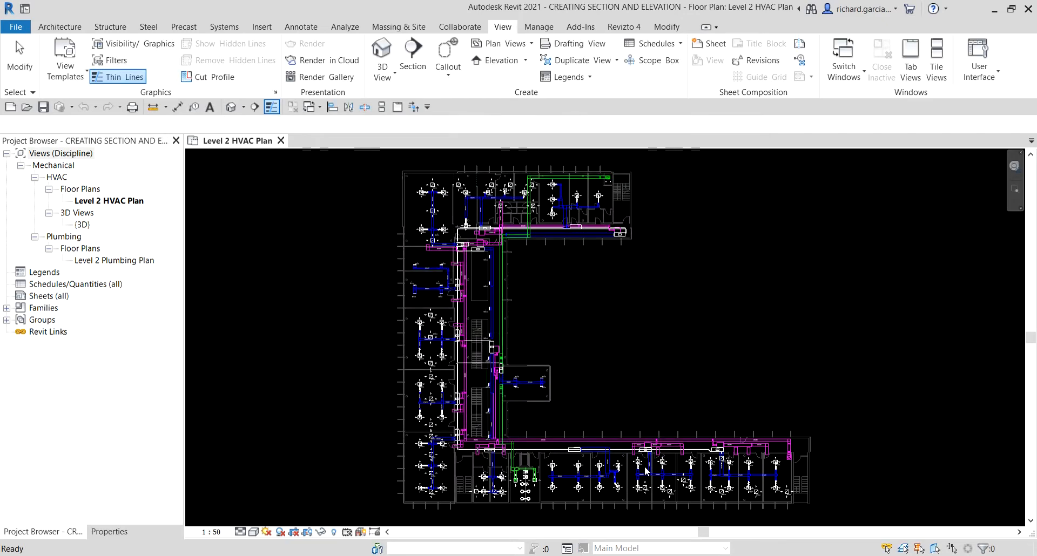
# Draw a vertical building section line across the full depth of the upper wing, just beside the column of three supply diffusers.
pyautogui.scroll(5, 544, 216)
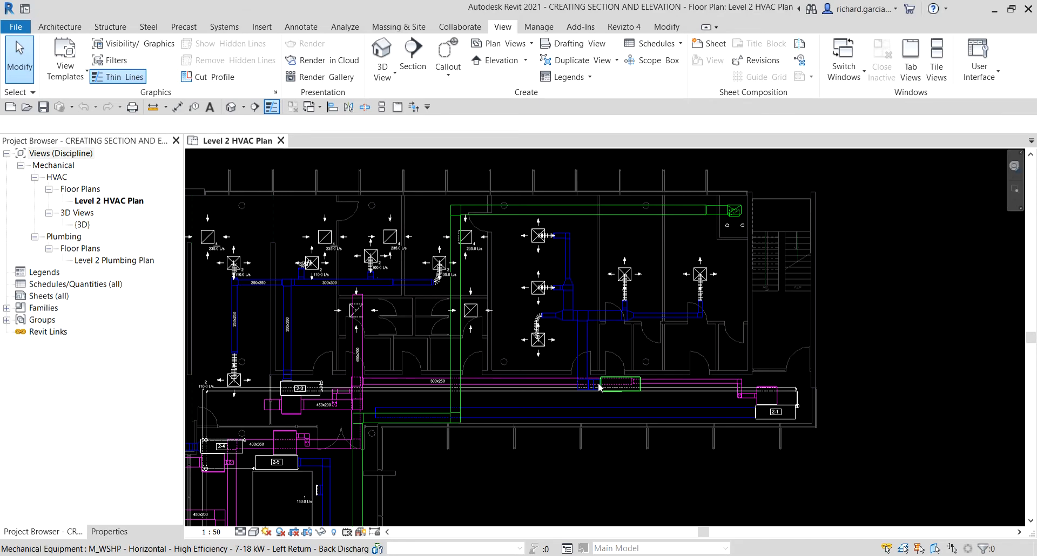
pyautogui.click(255, 107)
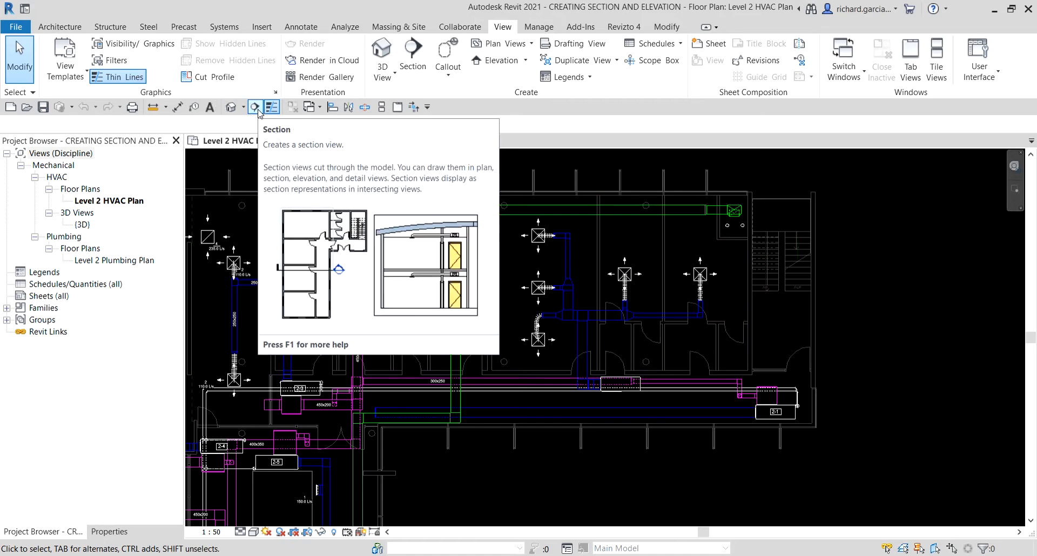
pyautogui.click(255, 107)
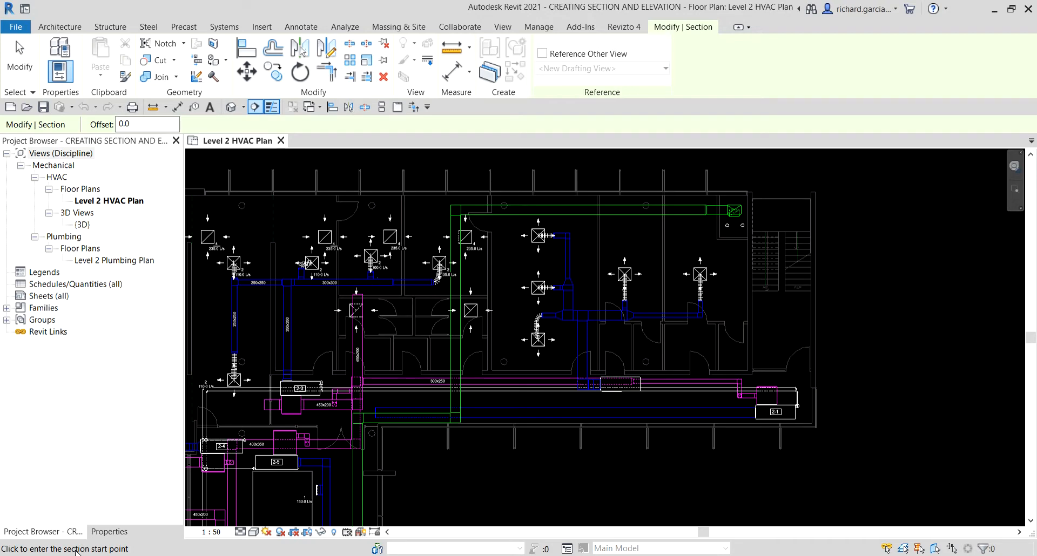
pyautogui.click(507, 156)
pyautogui.click(508, 465)
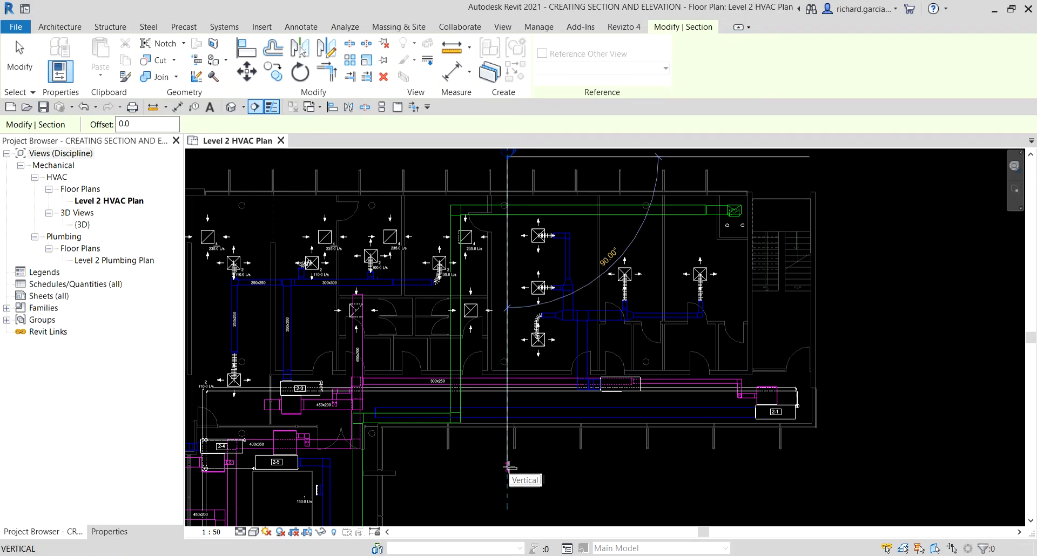
pyautogui.scroll(-1, 508, 467)
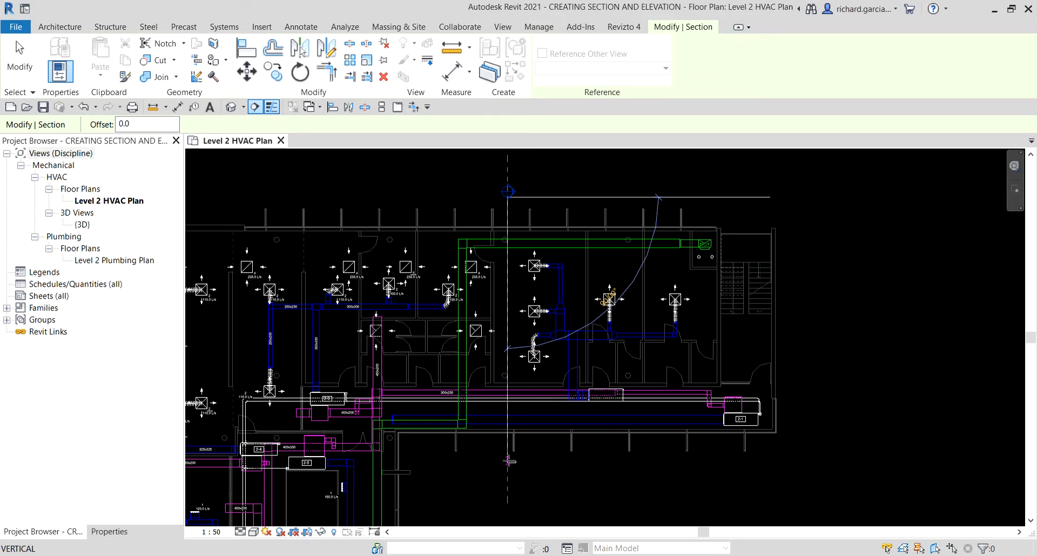
pyautogui.click(508, 460)
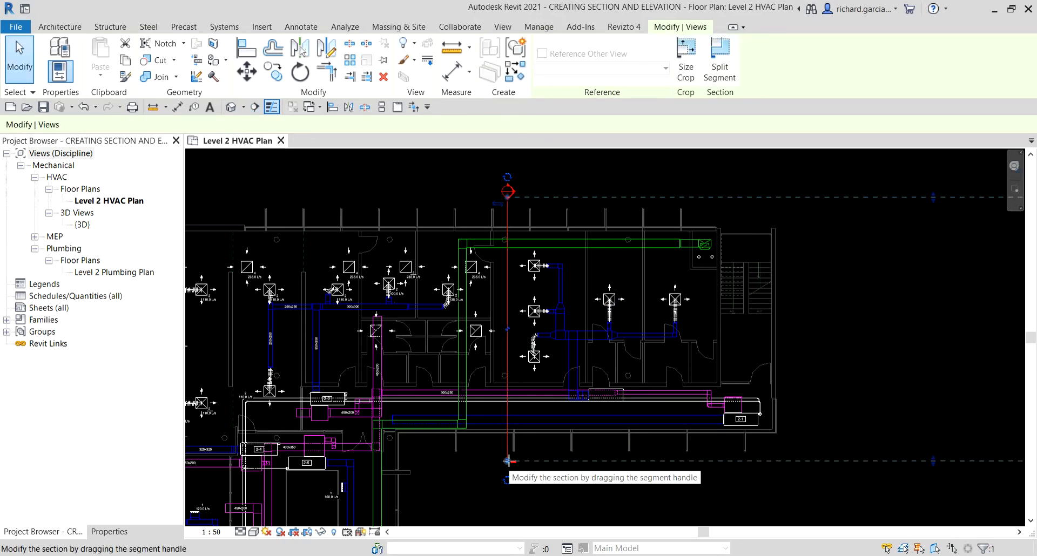
# Stretch the section's far clip boundary well beyond the end of the upper wing, to an offset of about 55666.
pyautogui.scroll(-4, 463, 275)
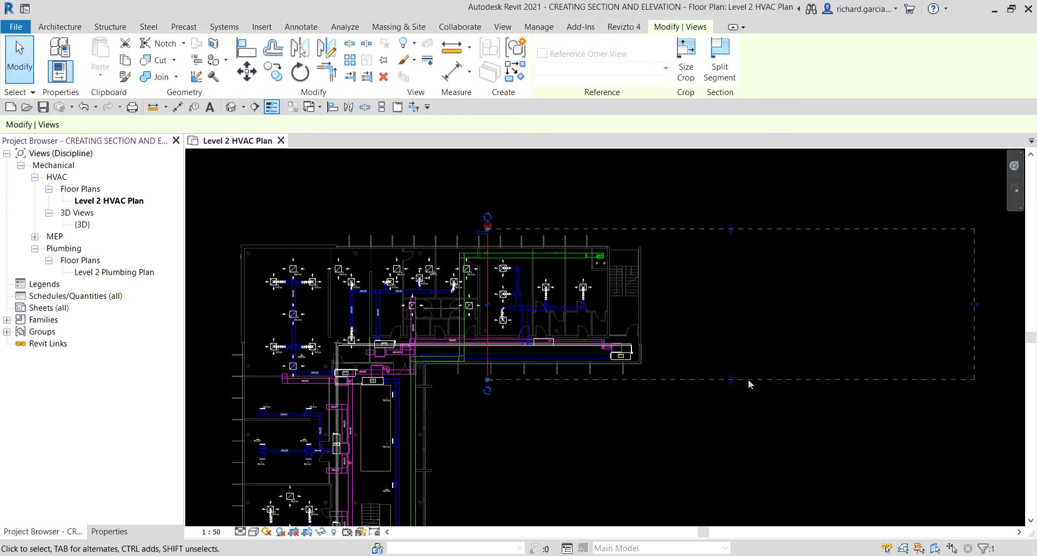
pyautogui.scroll(2, 695, 377)
pyautogui.moveTo(818, 358); pyautogui.dragTo(632, 366, button='middle')
pyautogui.scroll(-1, 632, 366)
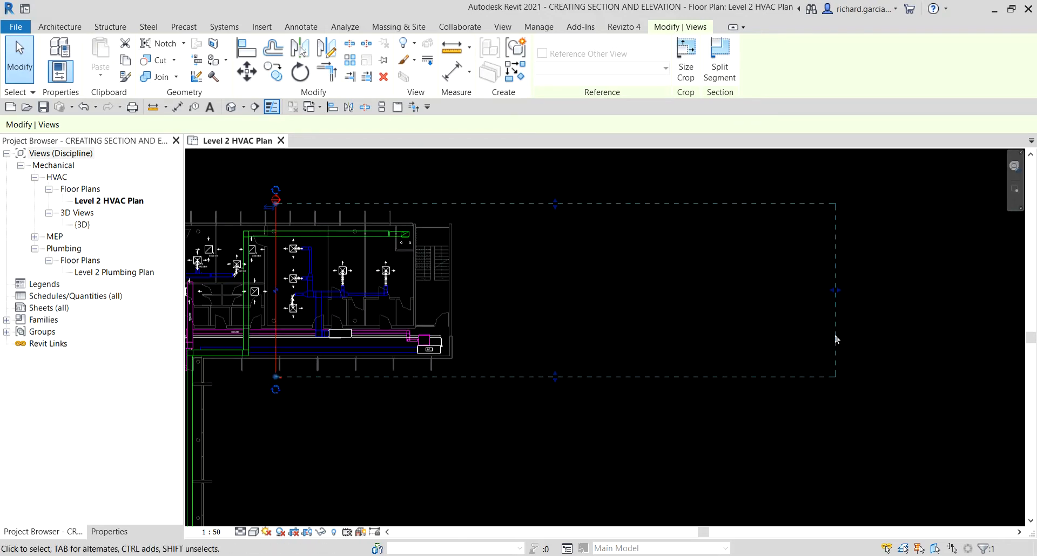
pyautogui.click(836, 290)
pyautogui.moveTo(836, 290); pyautogui.dragTo(966, 297)
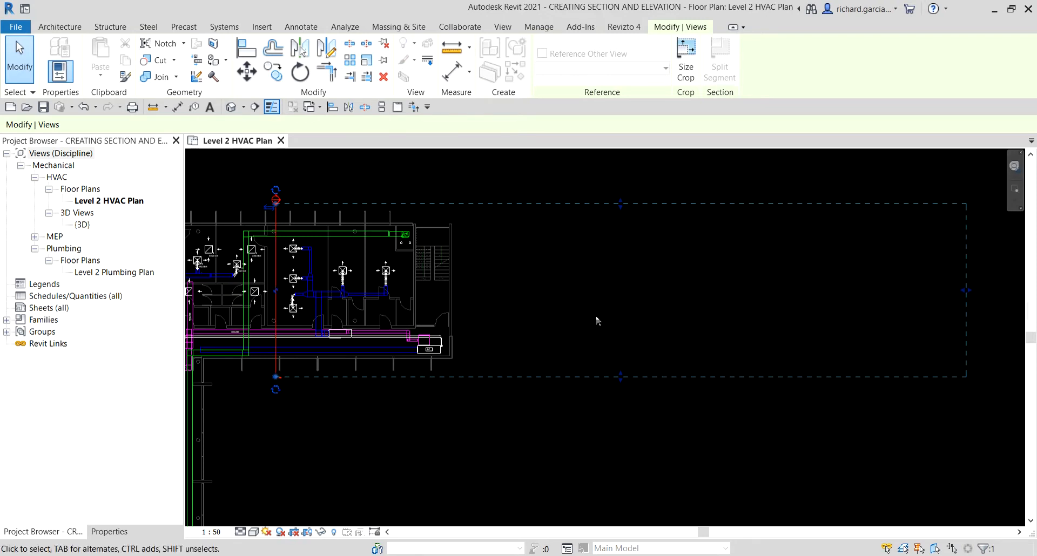
# Set the section's far clip offset to 1000.
pyautogui.click(116, 533)
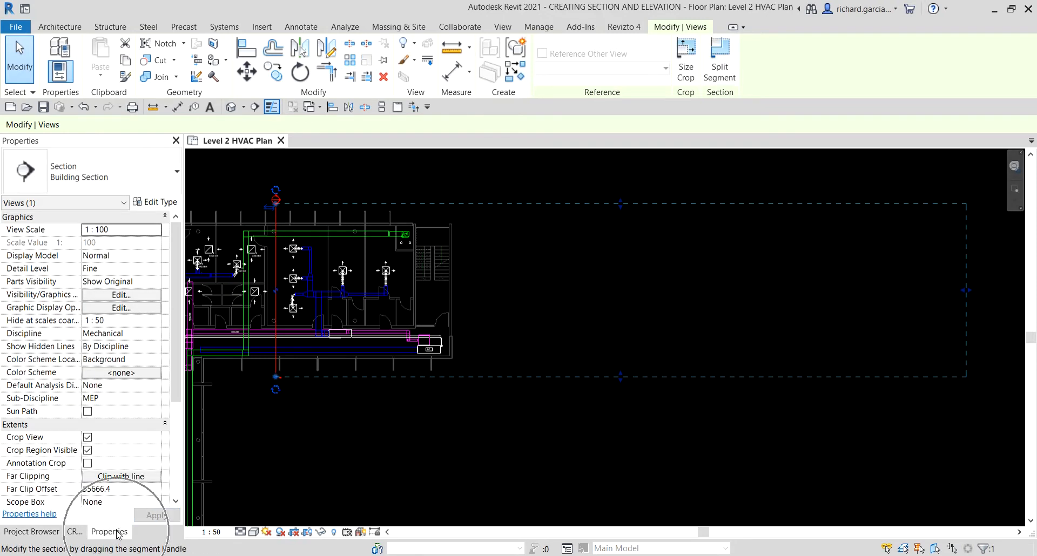
pyautogui.click(117, 490)
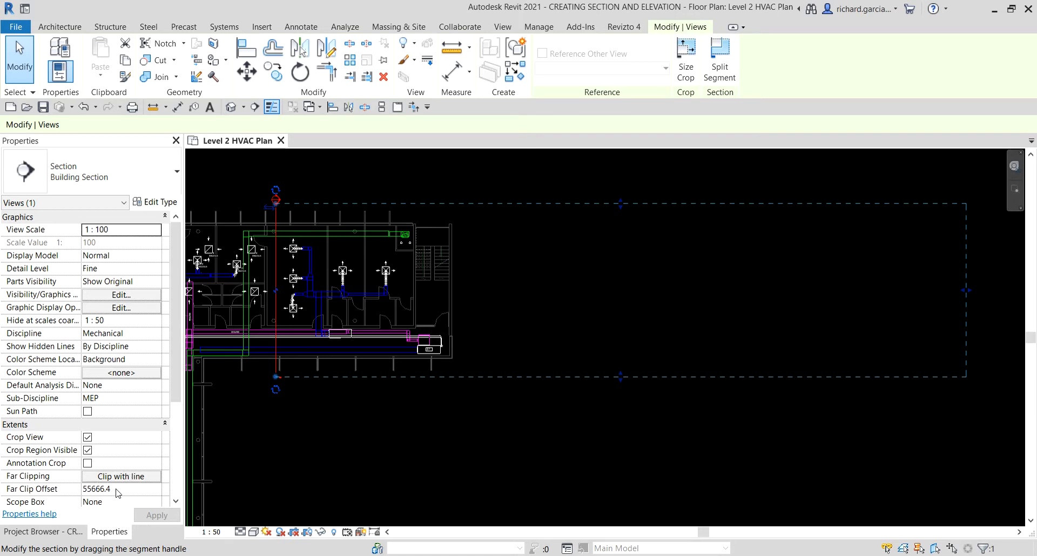
pyautogui.click(118, 491)
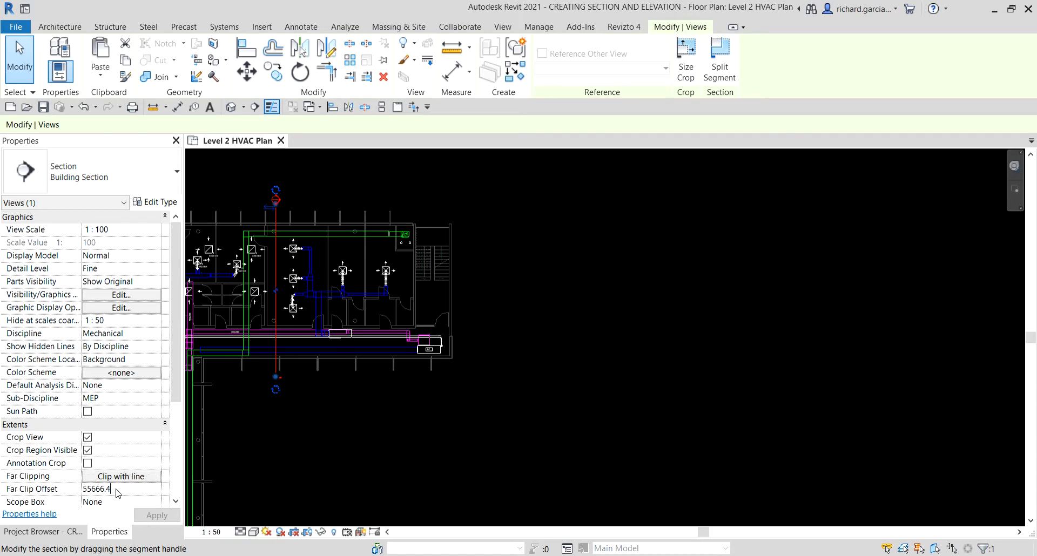
pyautogui.click(58, 488)
pyautogui.write('1000')
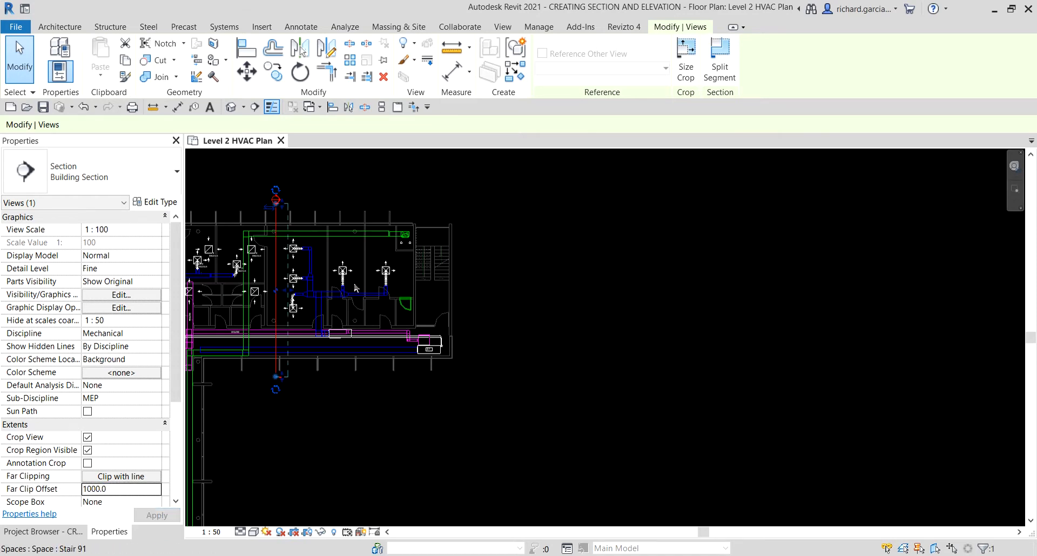
# Extend the section's far clip boundary just past the wing's end wall by the stairs, to an offset of about 14539, and deselect it.
pyautogui.scroll(3, 281, 264)
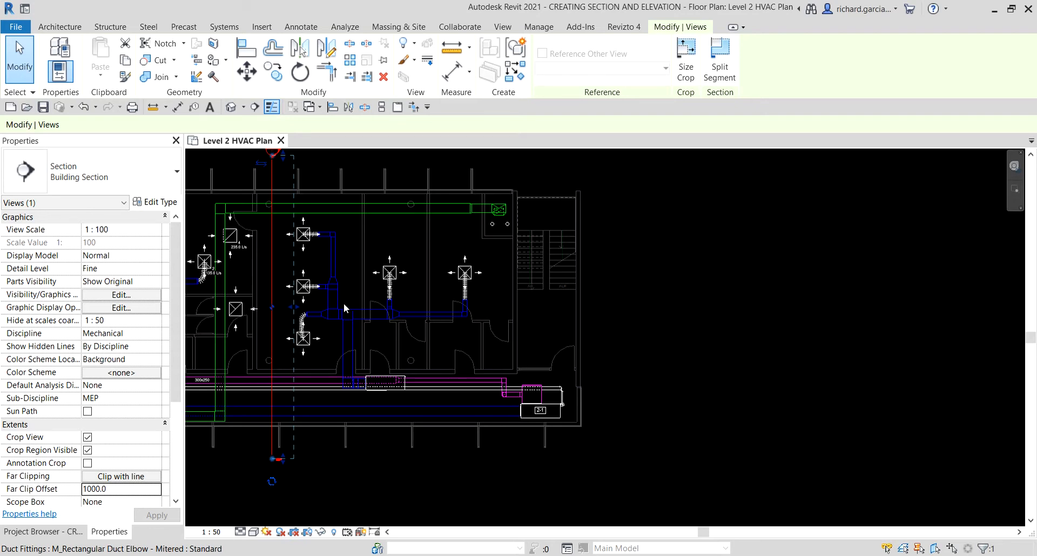
pyautogui.moveTo(295, 307); pyautogui.dragTo(590, 327)
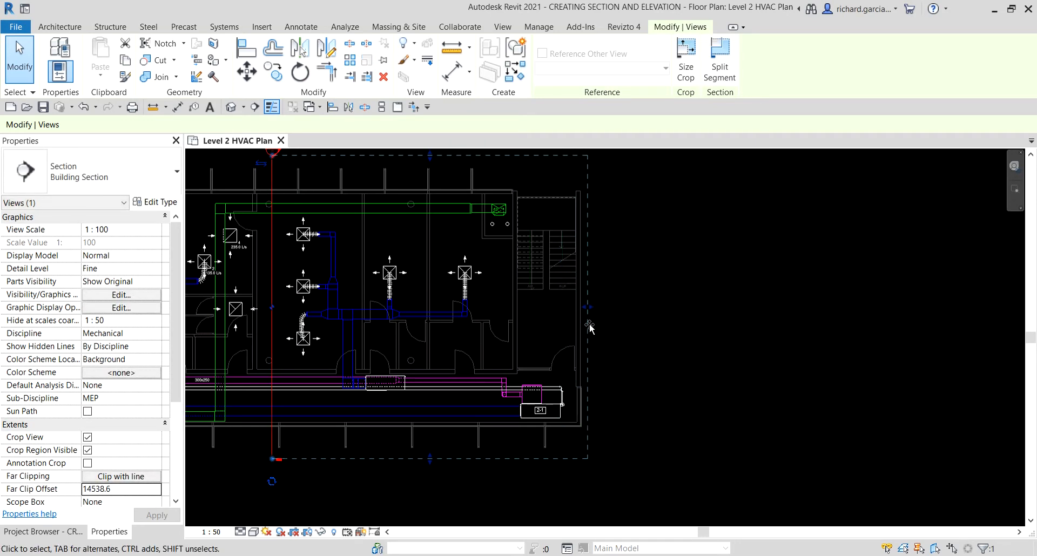
pyautogui.click(707, 265)
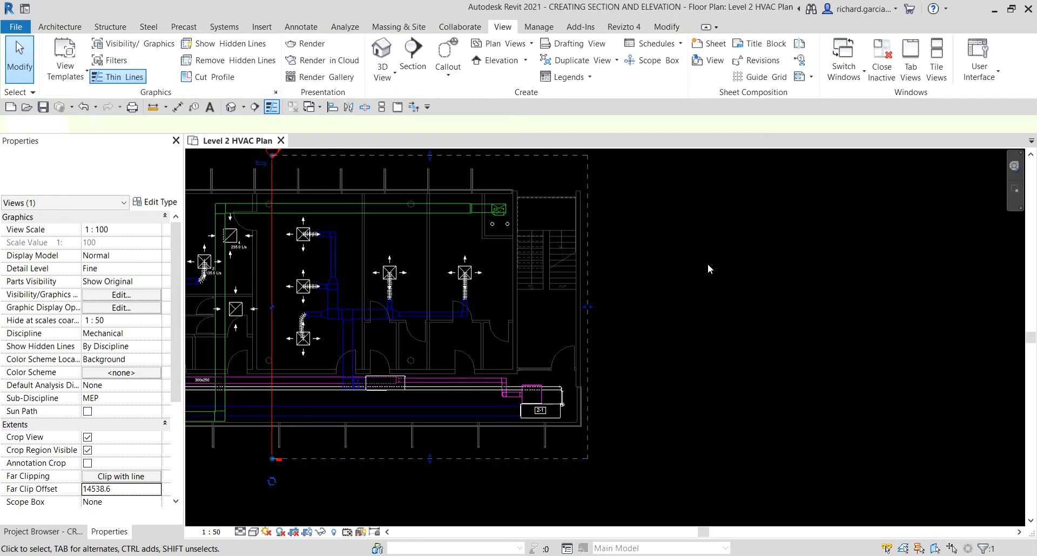
# Inspect the new section's head in the Level 2 HVAC plan and open its section view from there.
pyautogui.scroll(-1, 685, 264)
pyautogui.moveTo(316, 312); pyautogui.dragTo(415, 336, button='middle')
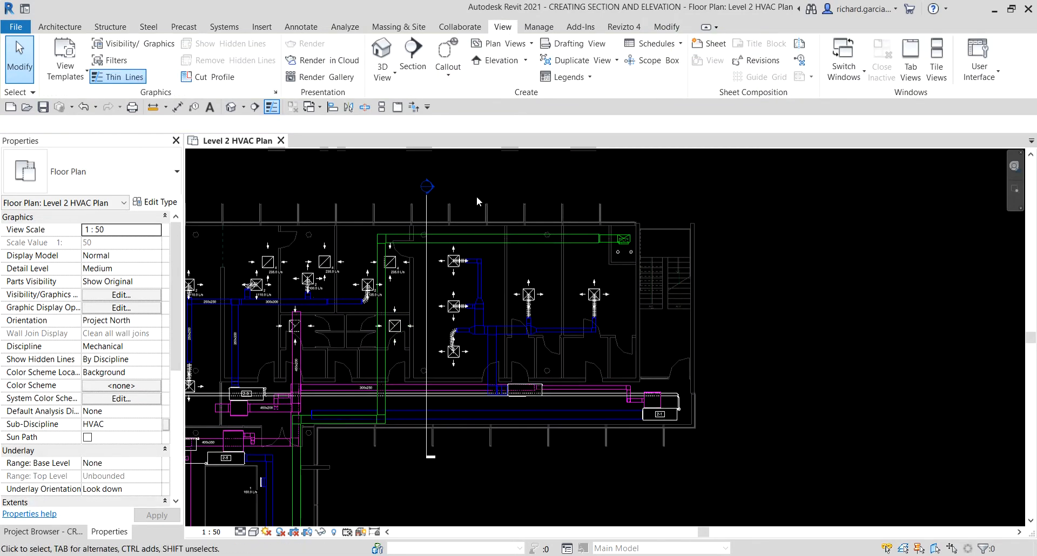
pyautogui.scroll(2, 472, 195)
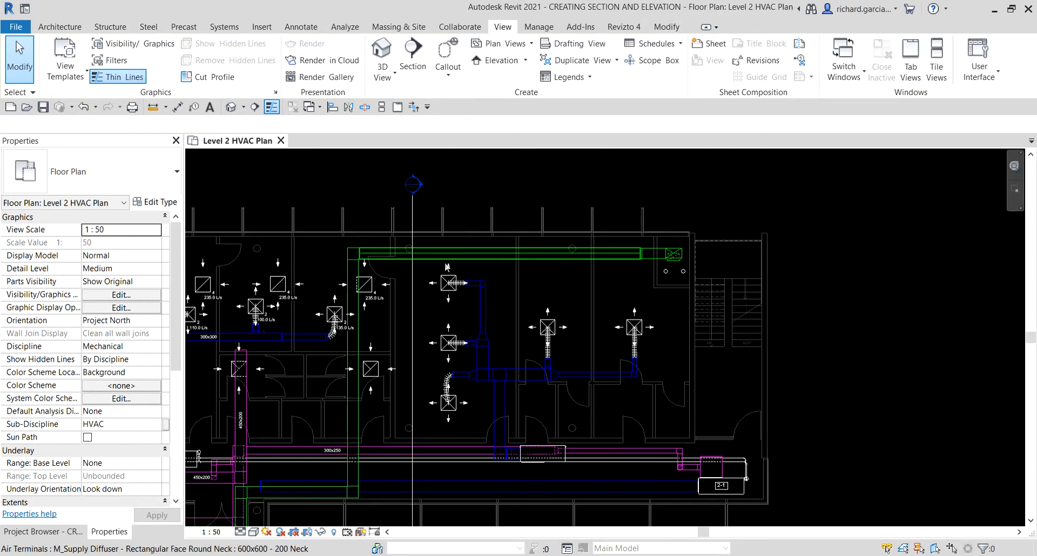
pyautogui.click(412, 298)
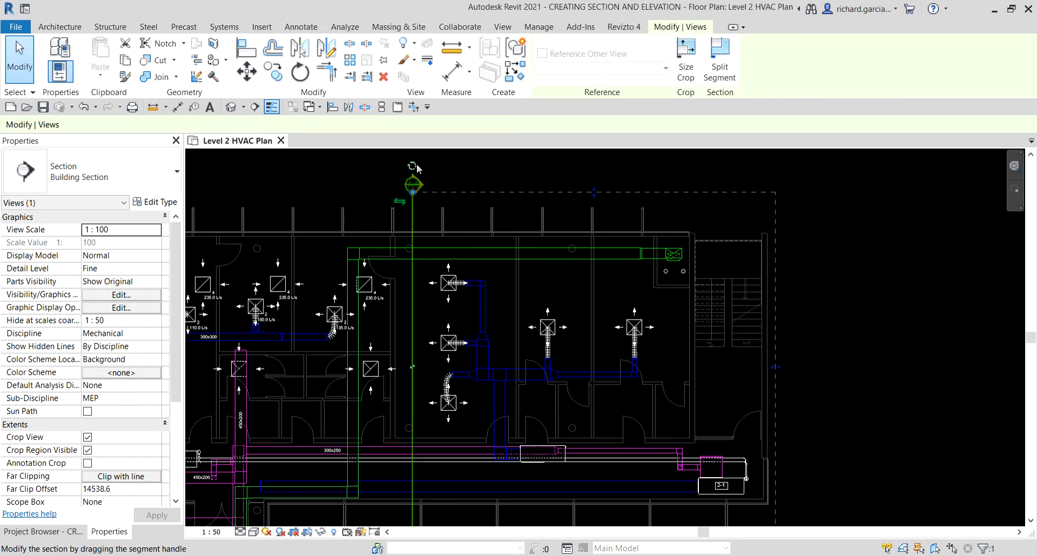
pyautogui.scroll(6, 428, 181)
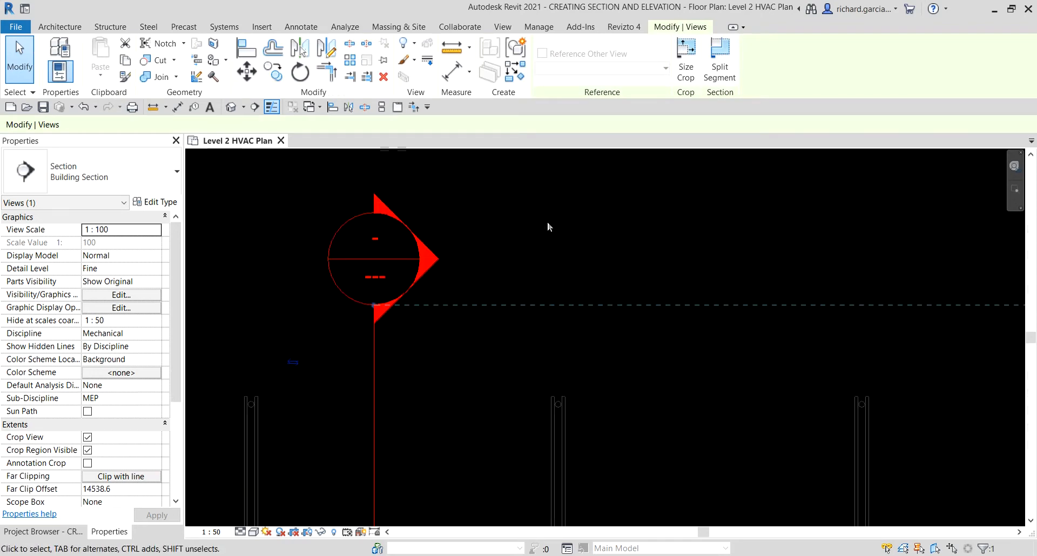
pyautogui.click(822, 201)
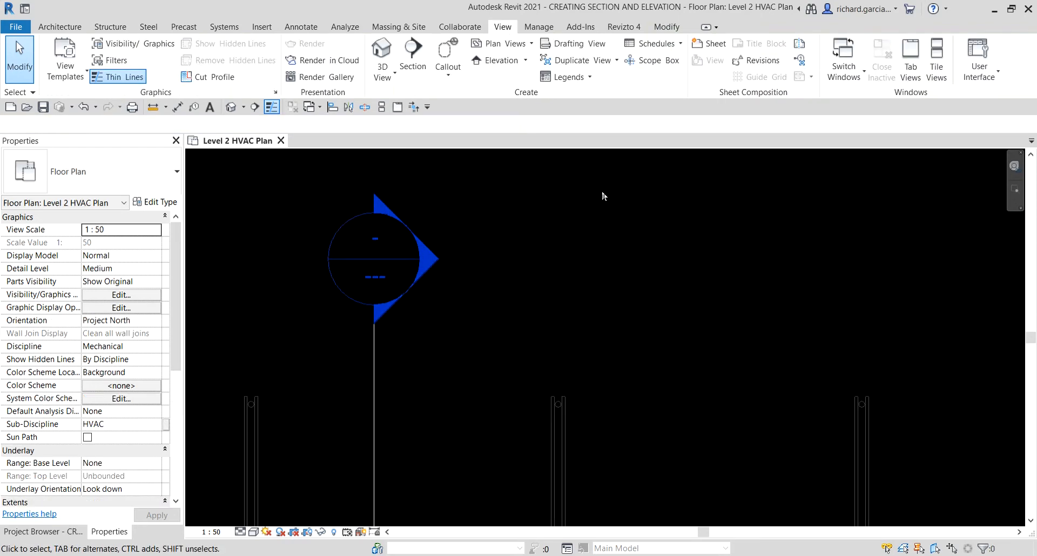
pyautogui.doubleClick(431, 260)
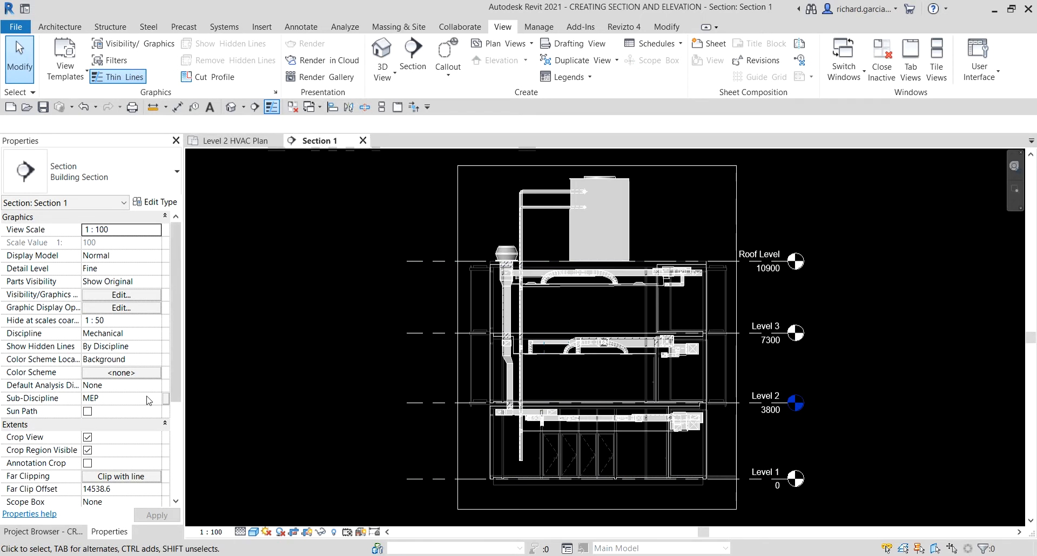
# Locate Section 1 among the MEP building sections in the project's view list, and return to the Level 2 HVAC Plan.
pyautogui.click(43, 532)
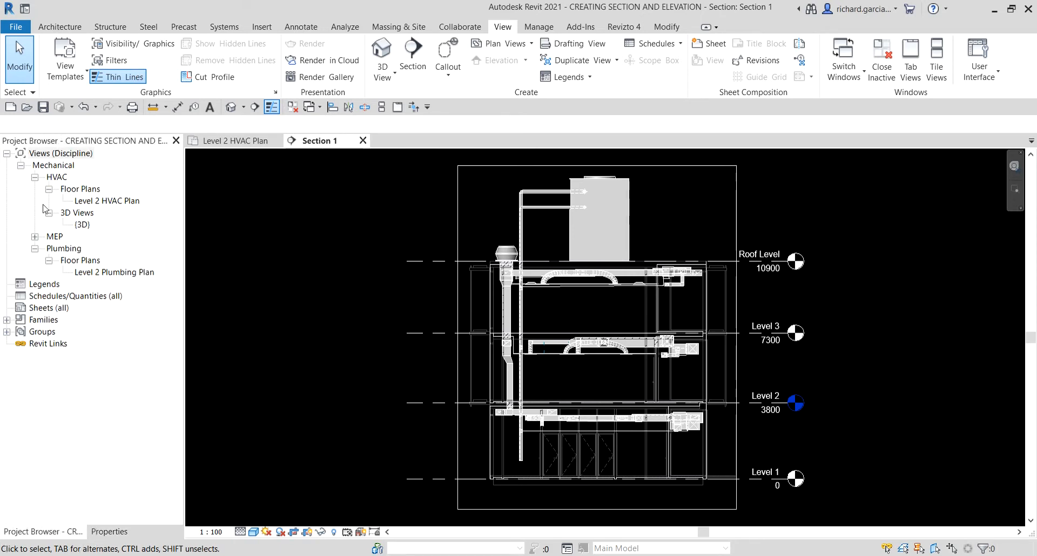
pyautogui.click(34, 237)
pyautogui.click(35, 237)
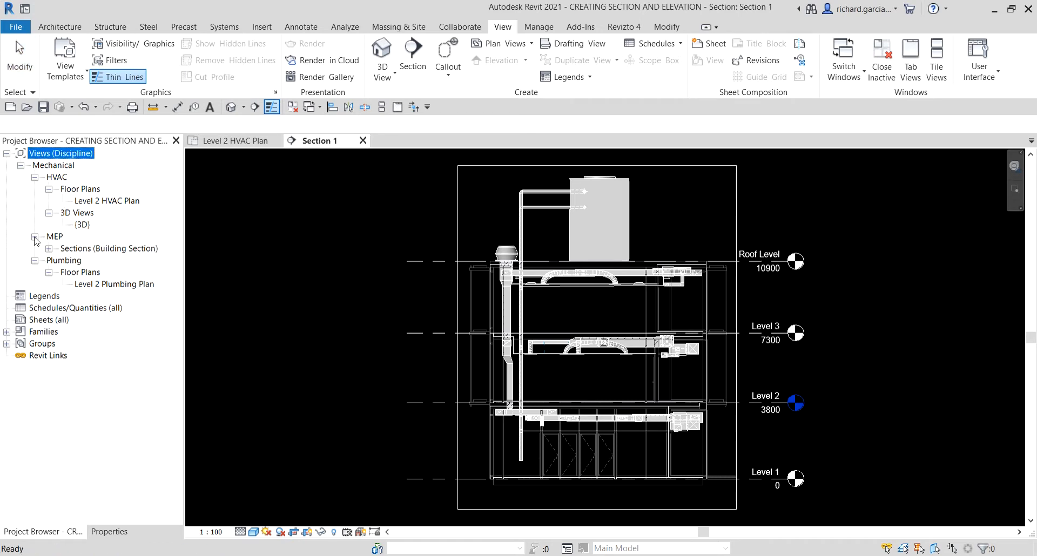
pyautogui.click(49, 248)
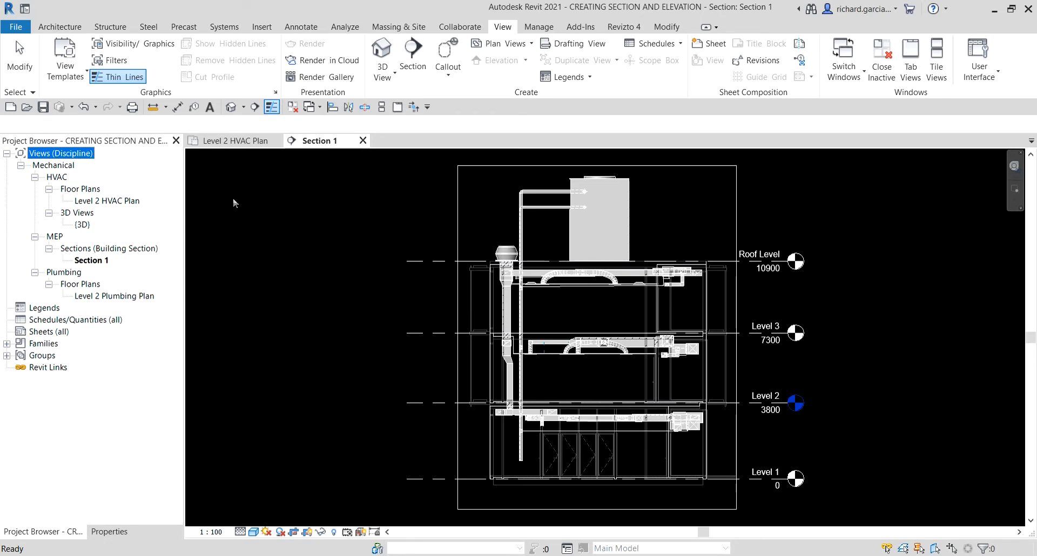
pyautogui.click(239, 141)
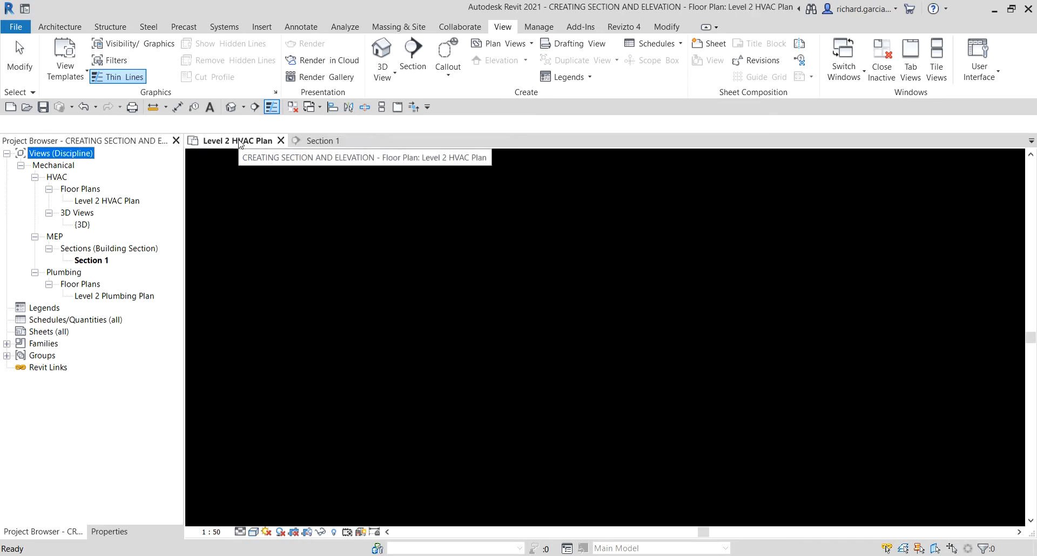
# Open Section 1's view from its section line with Go to View, and return to the Level 2 HVAC Plan.
pyautogui.scroll(-1, 414, 207)
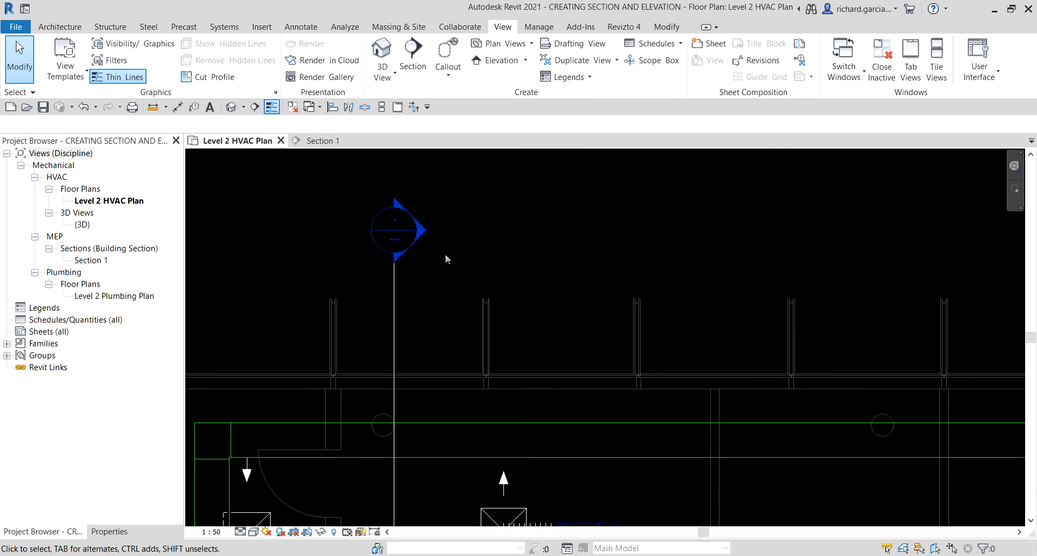
pyautogui.click(394, 285)
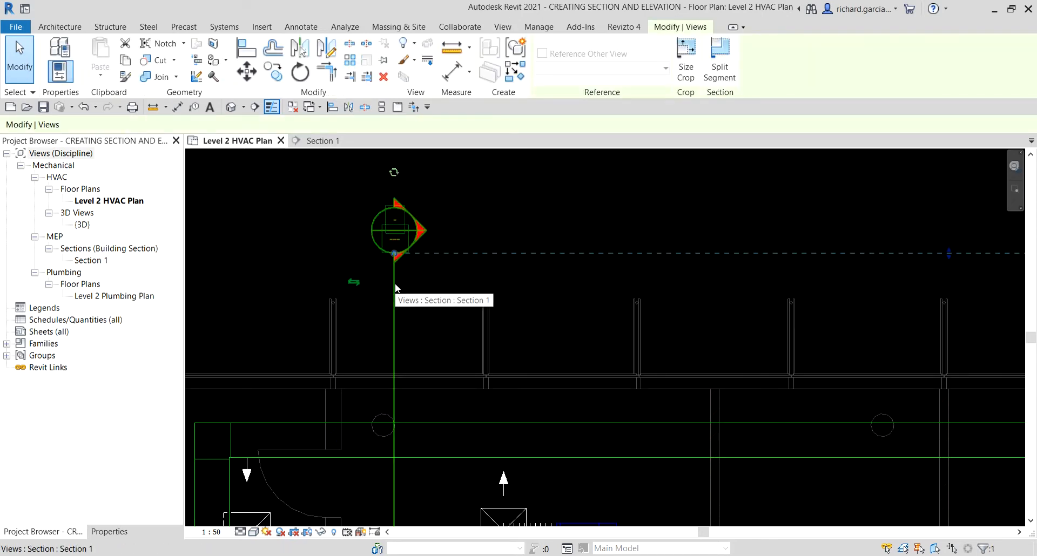
pyautogui.rightClick(395, 284)
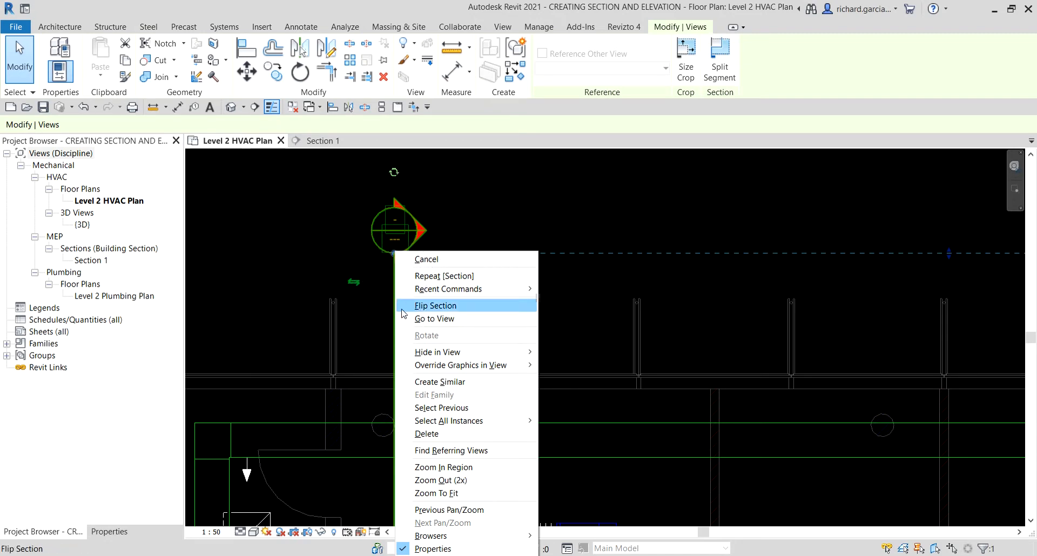
pyautogui.click(439, 319)
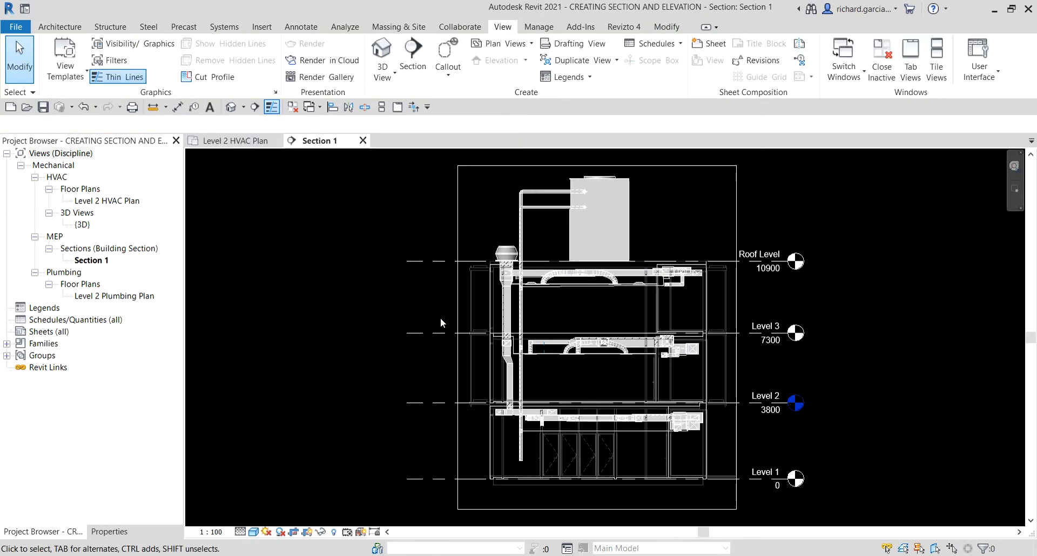
pyautogui.click(238, 143)
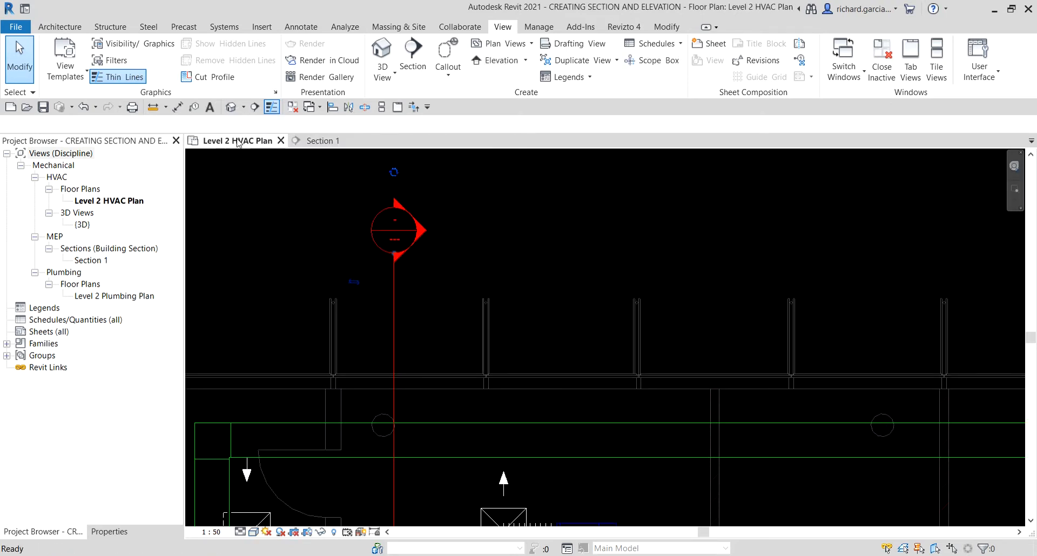
# Locate Section 1 in the project's view list, and find its View Name in the selected section's properties.
pyautogui.click(92, 260)
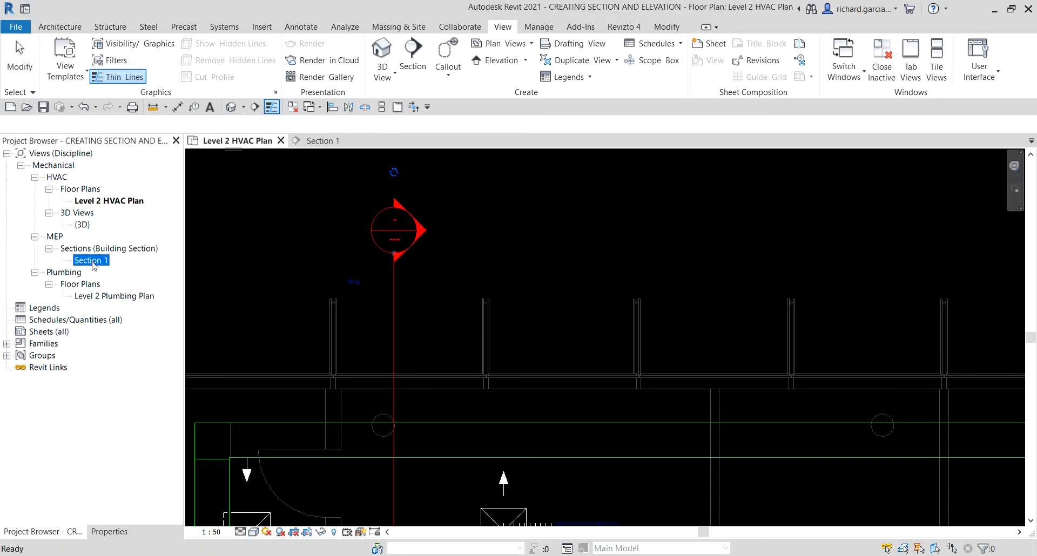
pyautogui.click(301, 210)
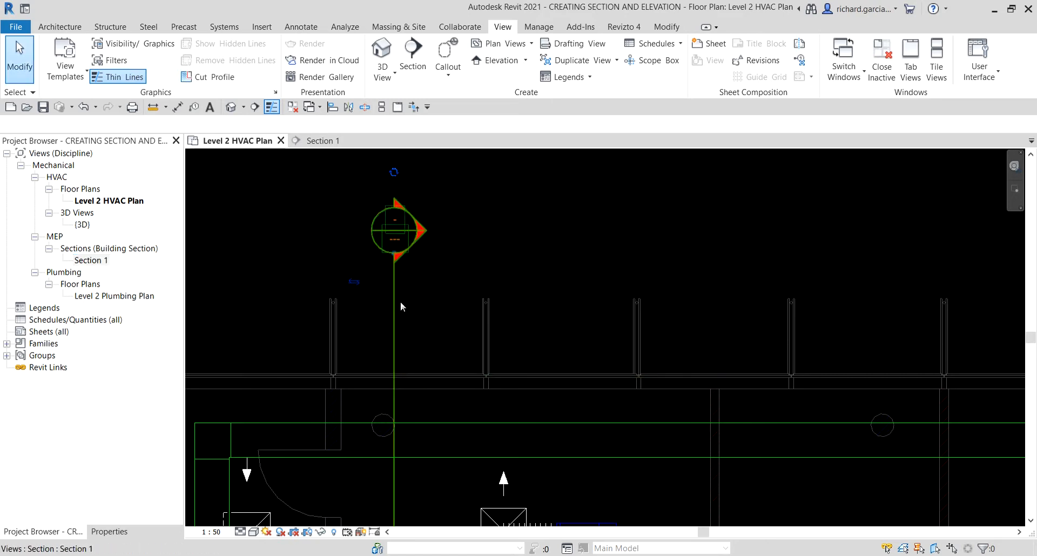
pyautogui.scroll(-3, 398, 308)
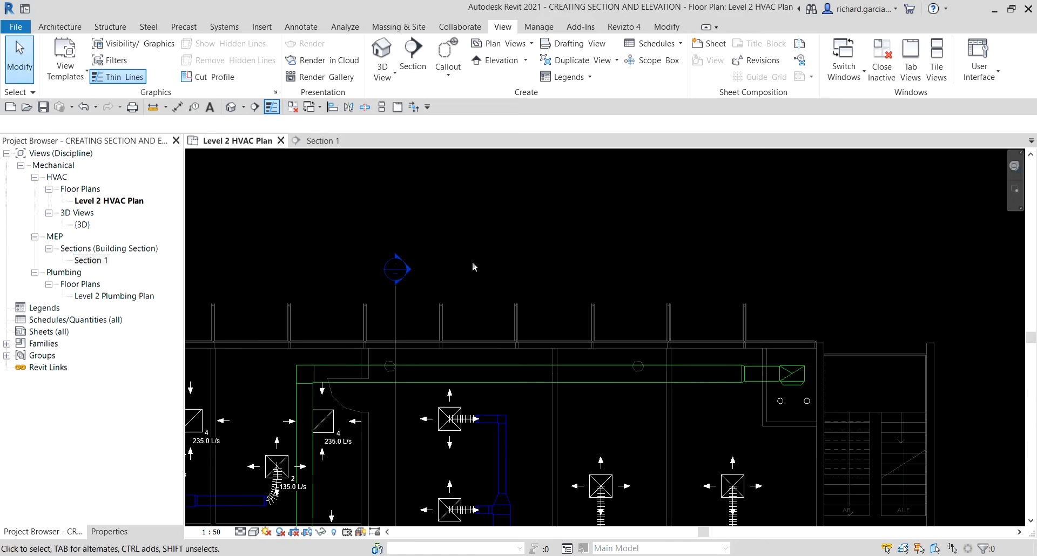
pyautogui.click(398, 303)
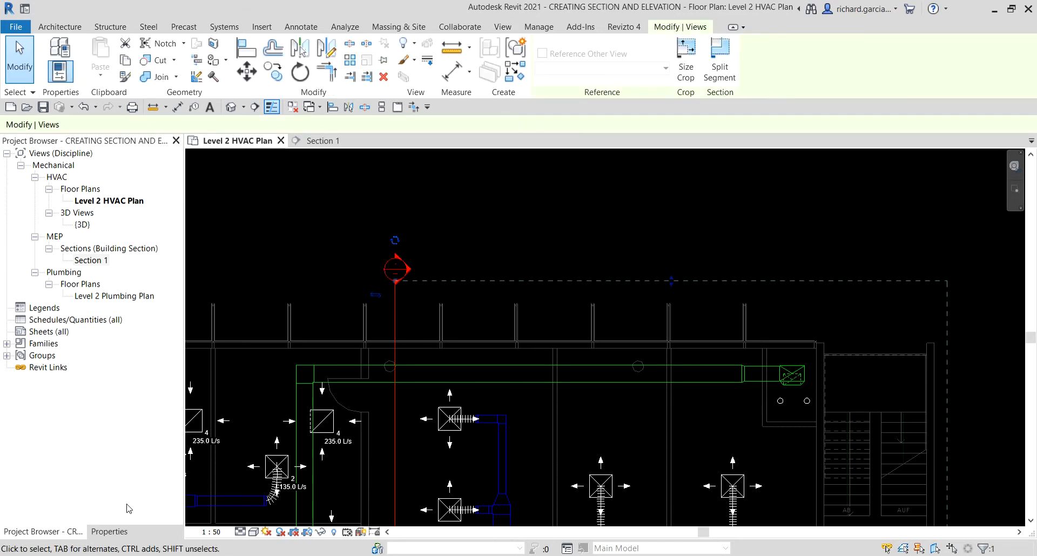
pyautogui.click(109, 532)
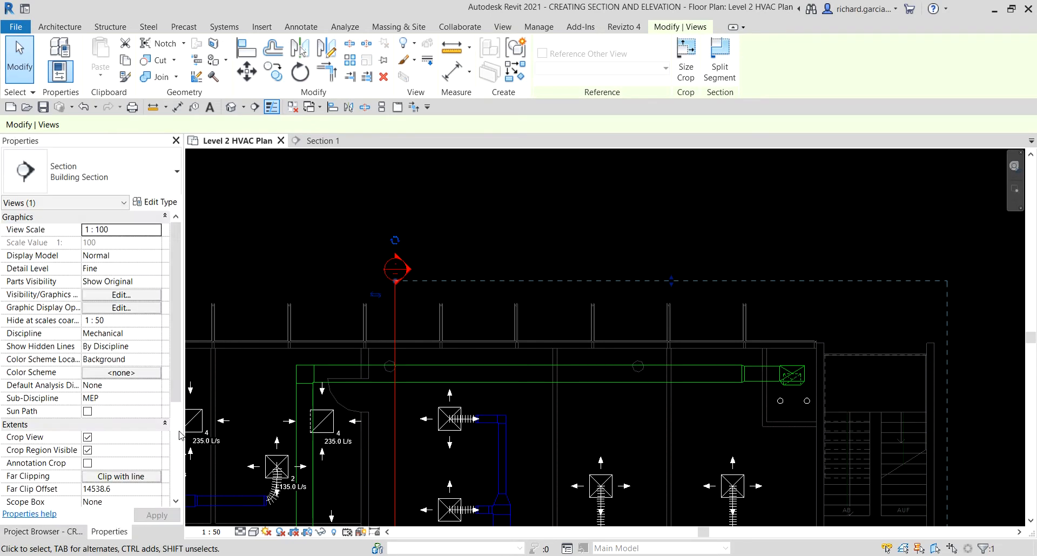
pyautogui.scroll(-4, 180, 432)
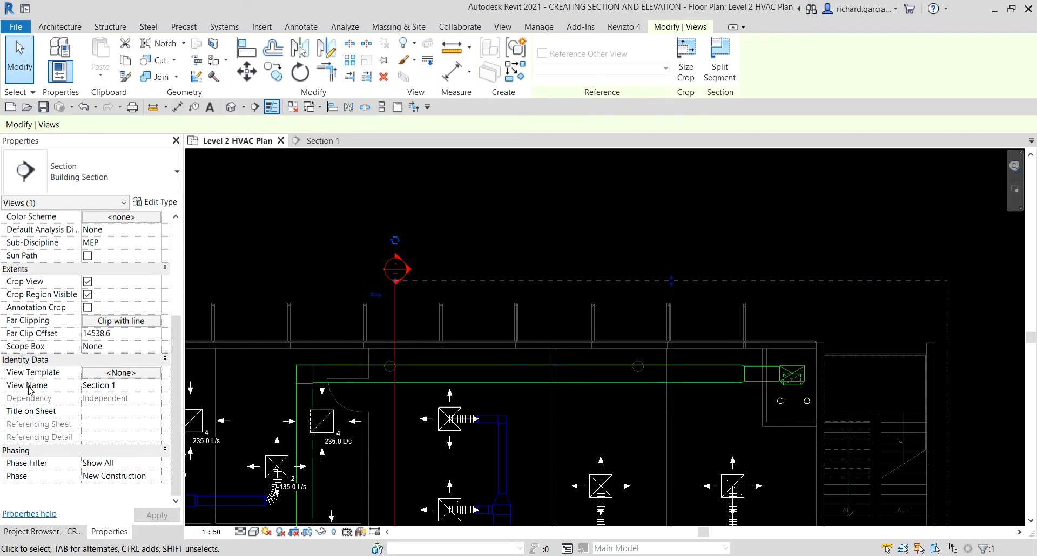
pyautogui.click(124, 387)
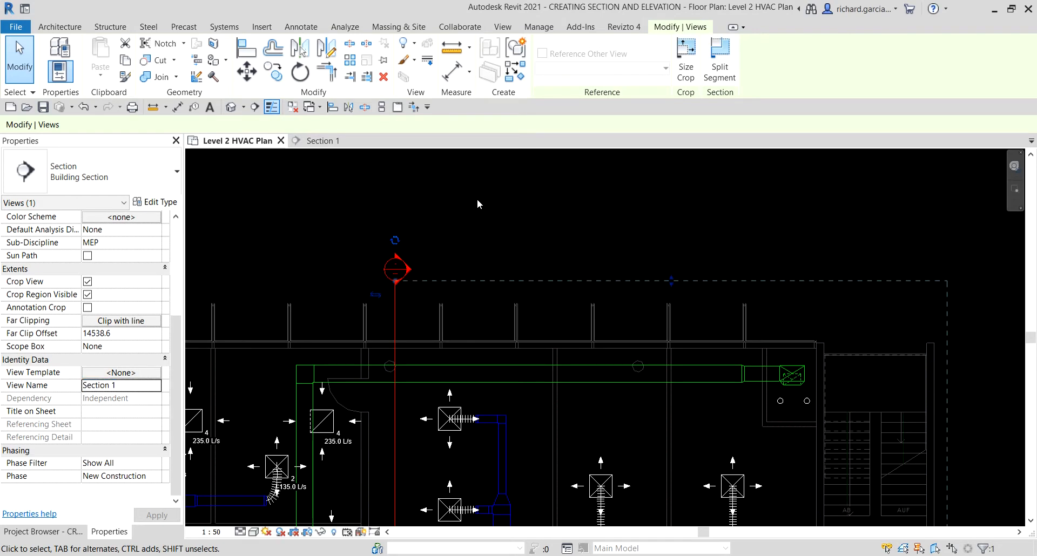
# Break the section line into two segments with a gap in the middle of the wing.
pyautogui.scroll(-2, 477, 198)
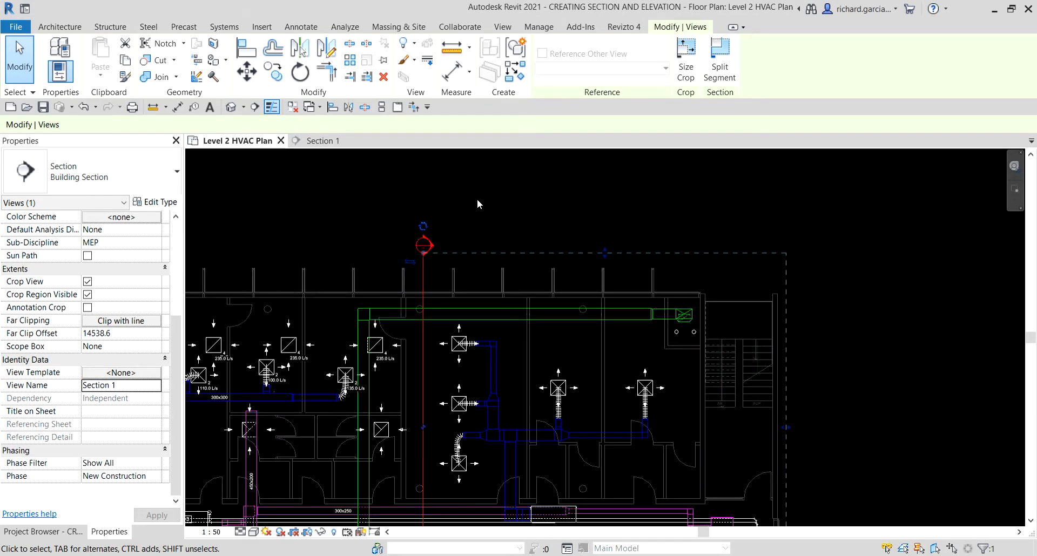
pyautogui.scroll(-1, 462, 193)
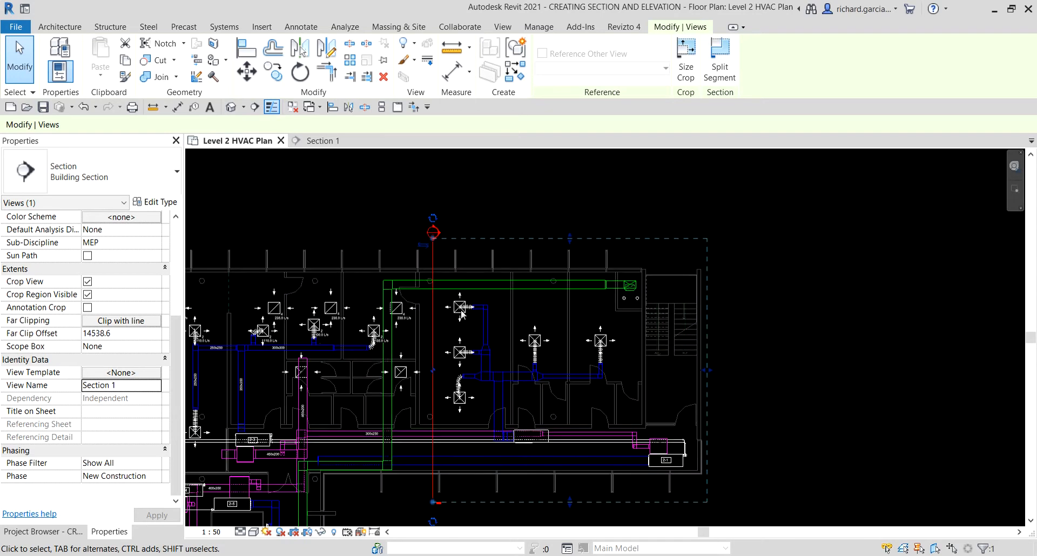
pyautogui.scroll(3, 441, 388)
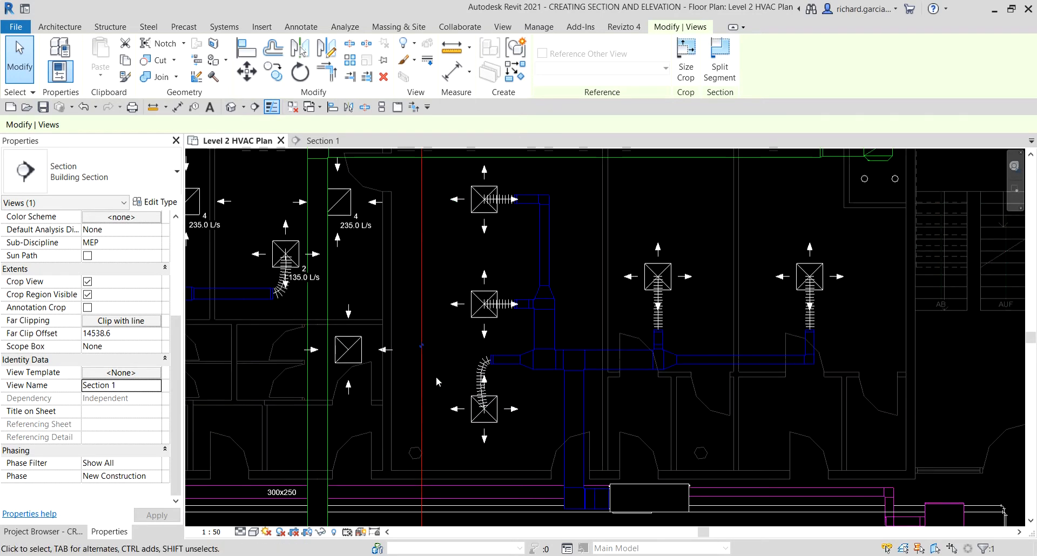
pyautogui.click(422, 347)
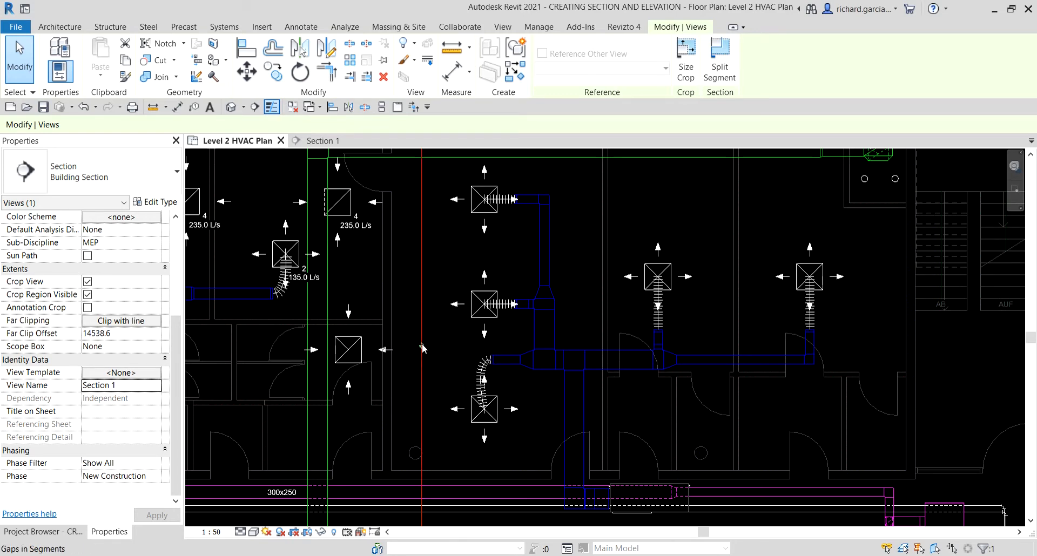
pyautogui.click(423, 348)
# Shorten the section line's upper segment to end just outside the wing's upper exterior wall, and deselect the section.
pyautogui.scroll(-5, 429, 319)
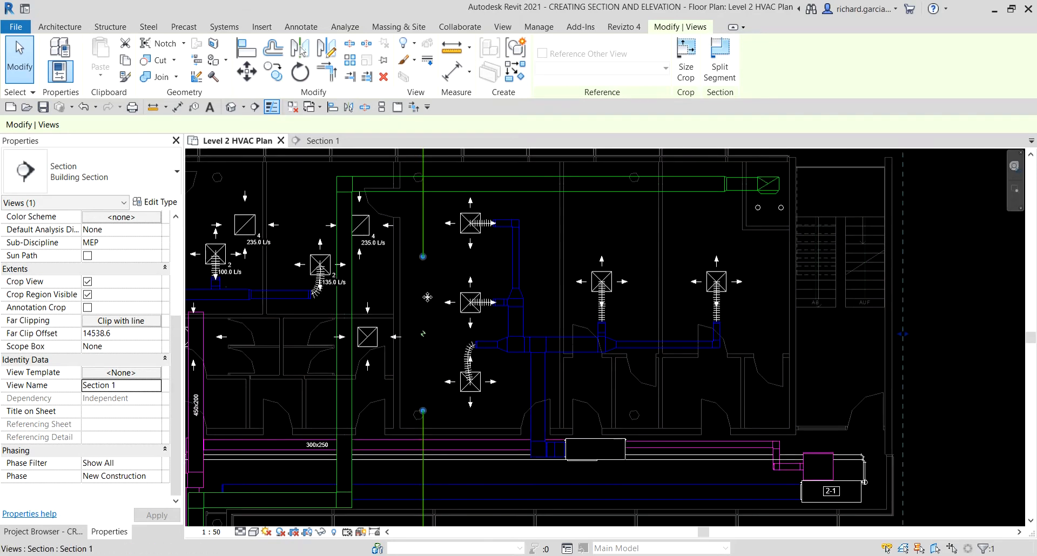
pyautogui.scroll(4, 438, 313)
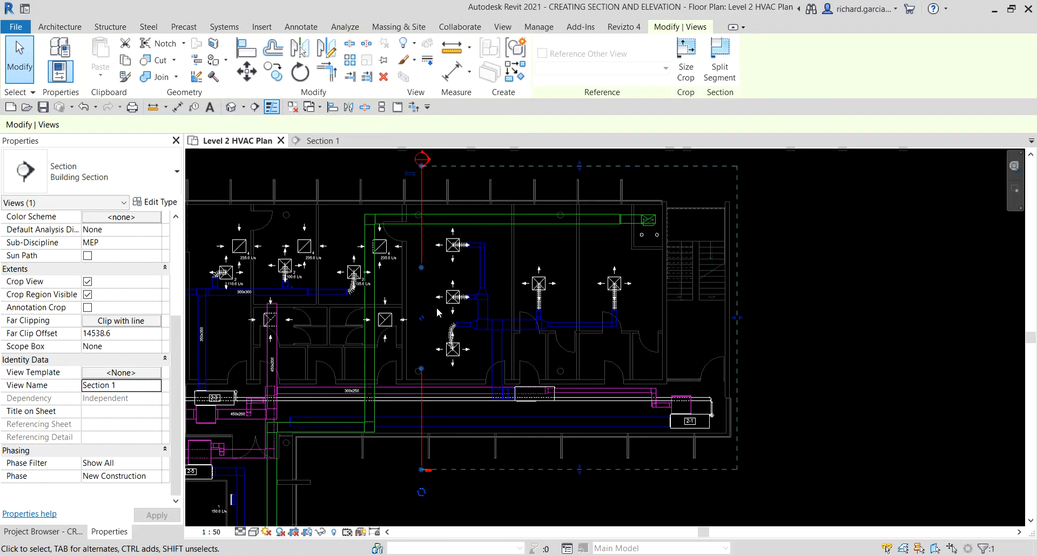
pyautogui.scroll(2, 442, 336)
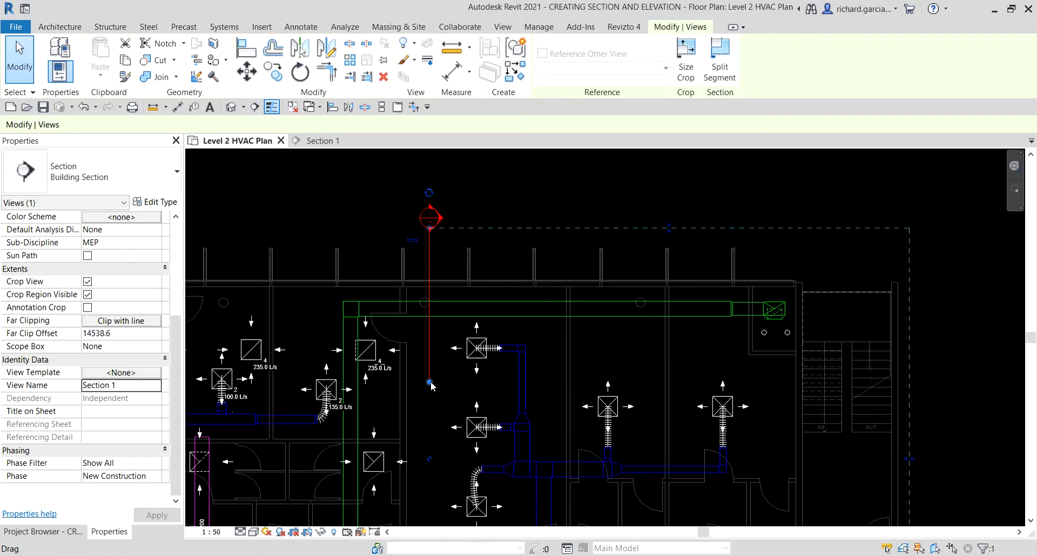
pyautogui.moveTo(430, 382); pyautogui.dragTo(430, 261)
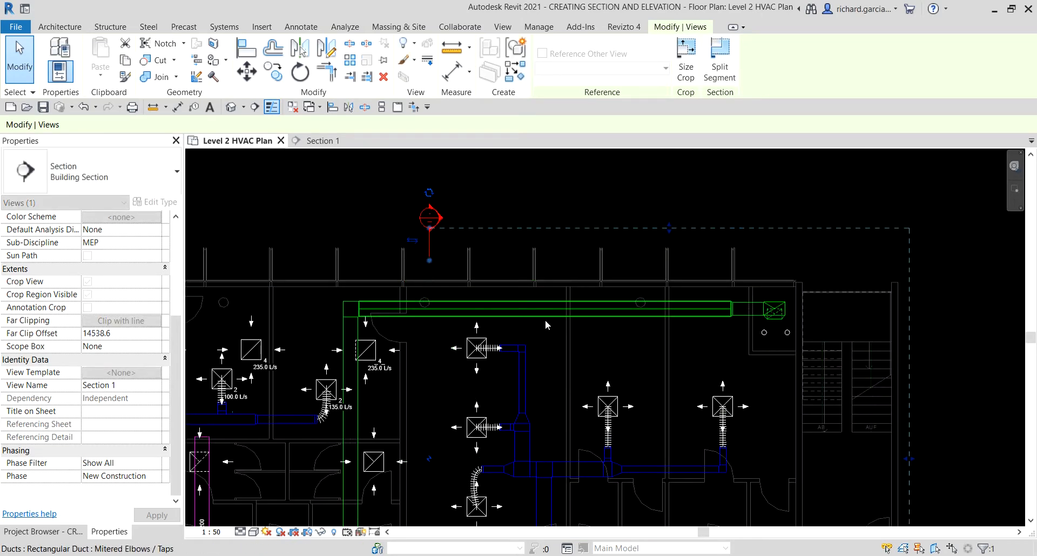
pyautogui.scroll(-2, 466, 293)
pyautogui.click(558, 210)
# Shorten the section line's lower segment to end just outside the wing's lower exterior wall, and deselect the section.
pyautogui.moveTo(562, 415); pyautogui.dragTo(561, 218, button='middle')
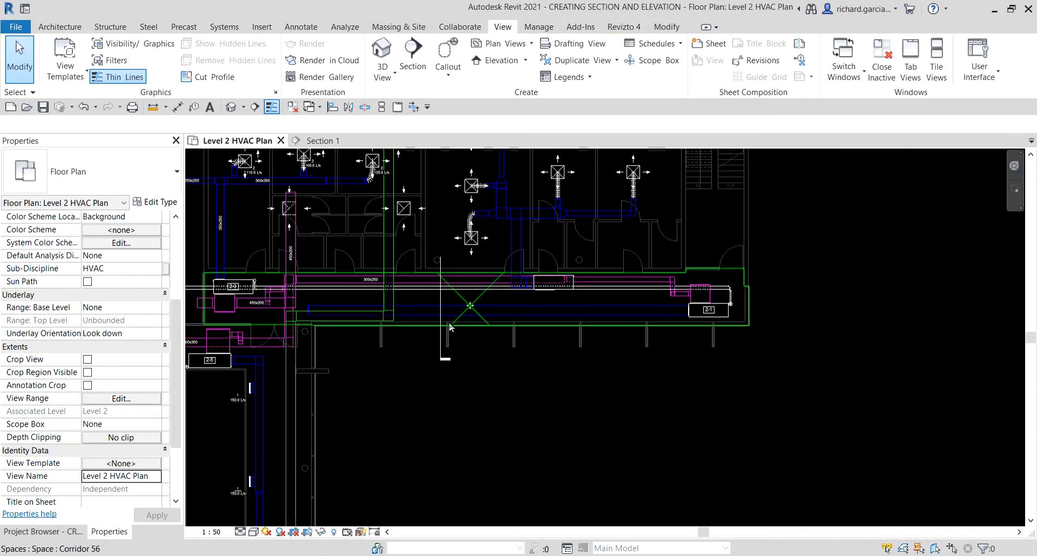
pyautogui.click(445, 286)
pyautogui.scroll(2, 445, 286)
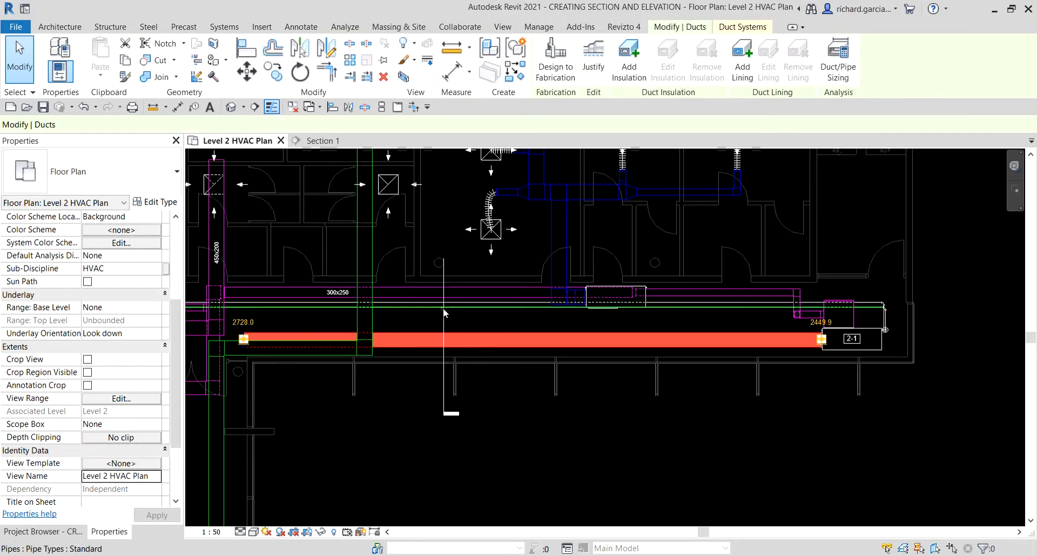
pyautogui.click(441, 315)
pyautogui.moveTo(441, 261); pyautogui.dragTo(447, 381)
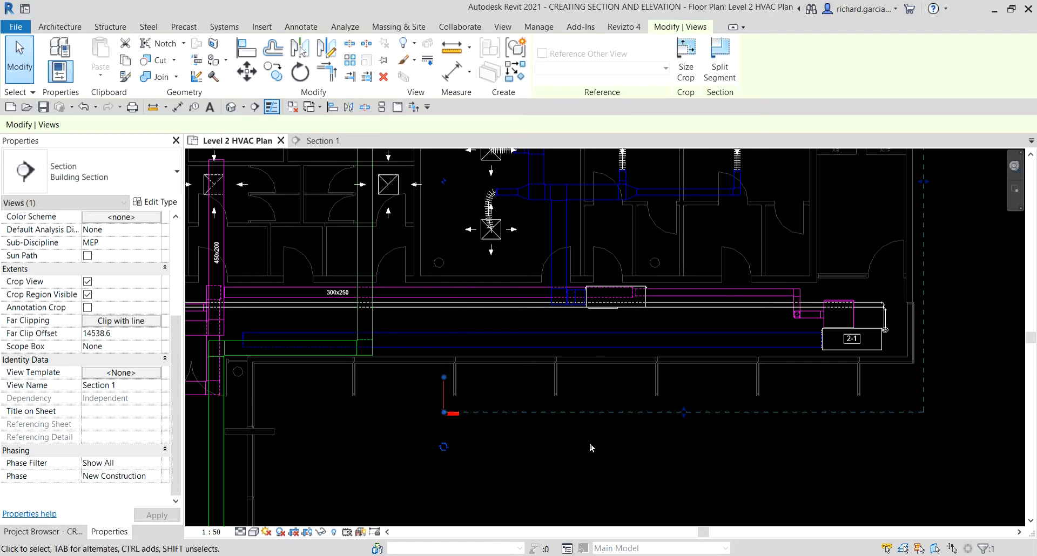
pyautogui.click(586, 467)
pyautogui.scroll(-3, 401, 422)
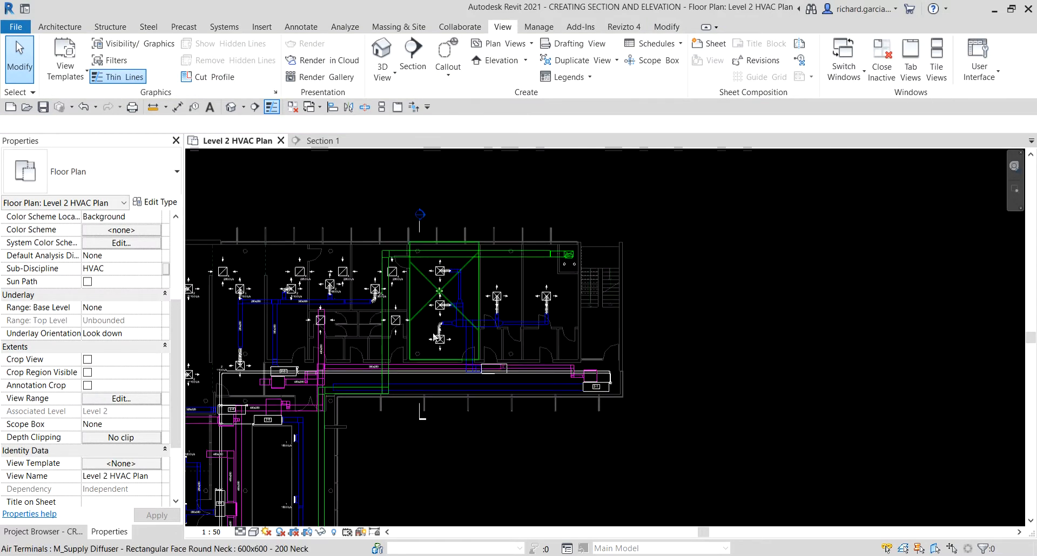
# Select the section near its head, examine its Flip Section control, and deselect it.
pyautogui.scroll(4, 408, 235)
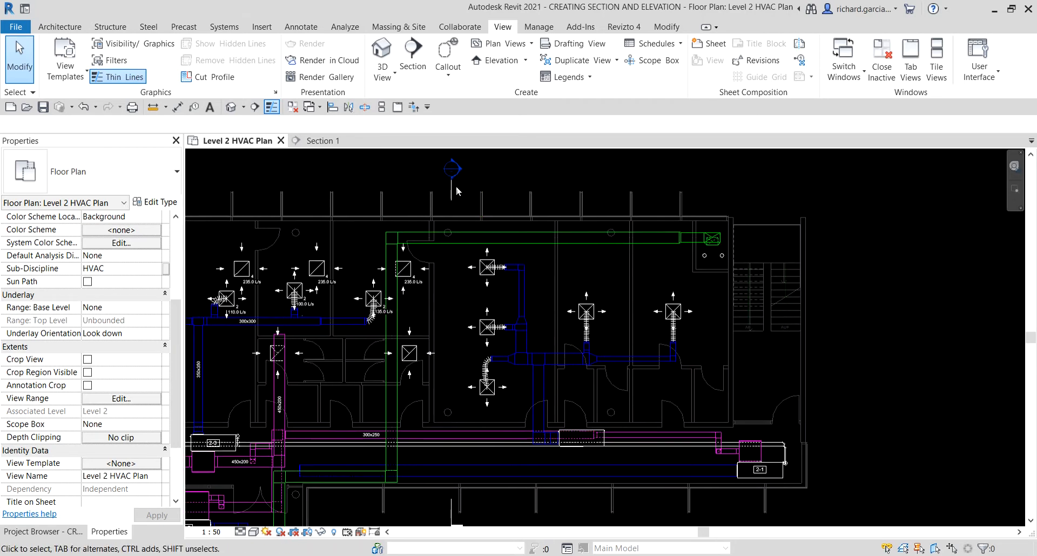
pyautogui.click(455, 187)
pyautogui.scroll(4, 442, 195)
pyautogui.scroll(1, 443, 195)
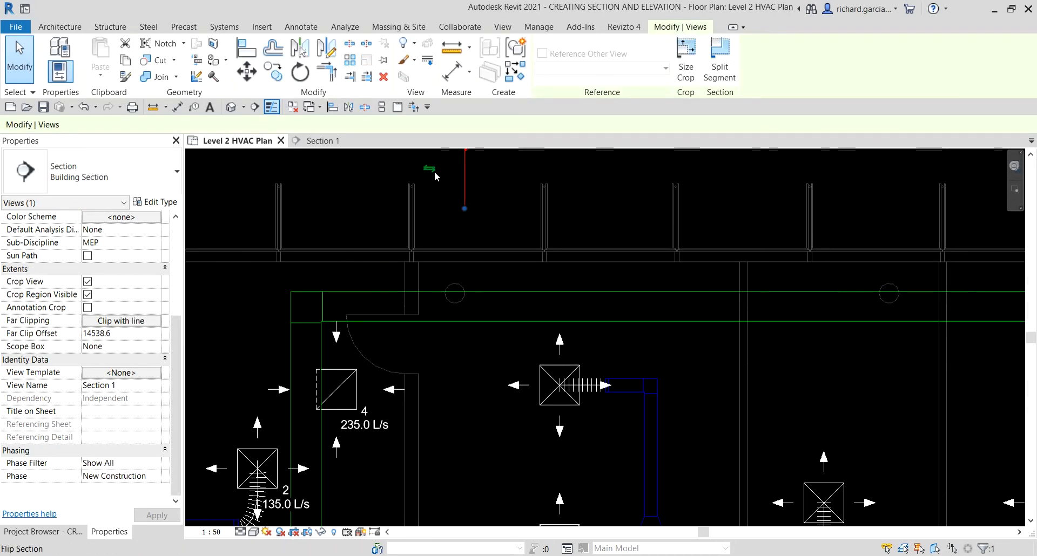
pyautogui.click(434, 171)
pyautogui.scroll(-3, 434, 170)
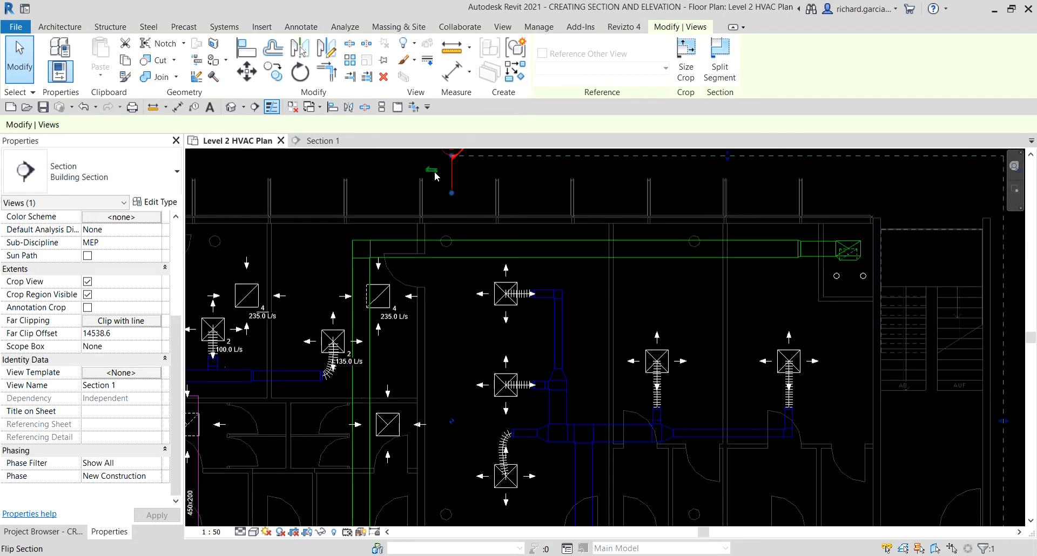
pyautogui.click(380, 170)
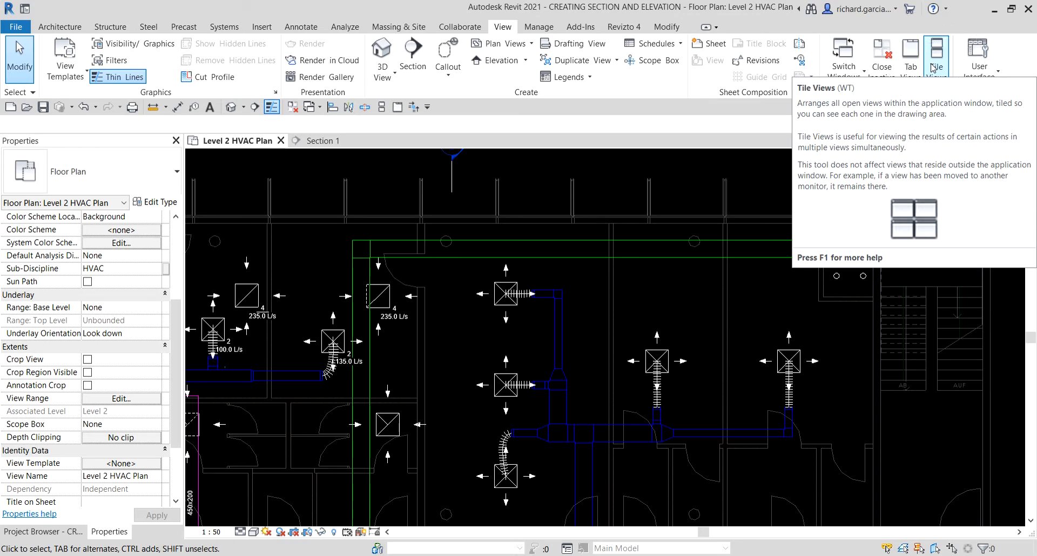
# Tile the open Level 2 HVAC Plan and Section 1 views side by side.
pyautogui.click(932, 68)
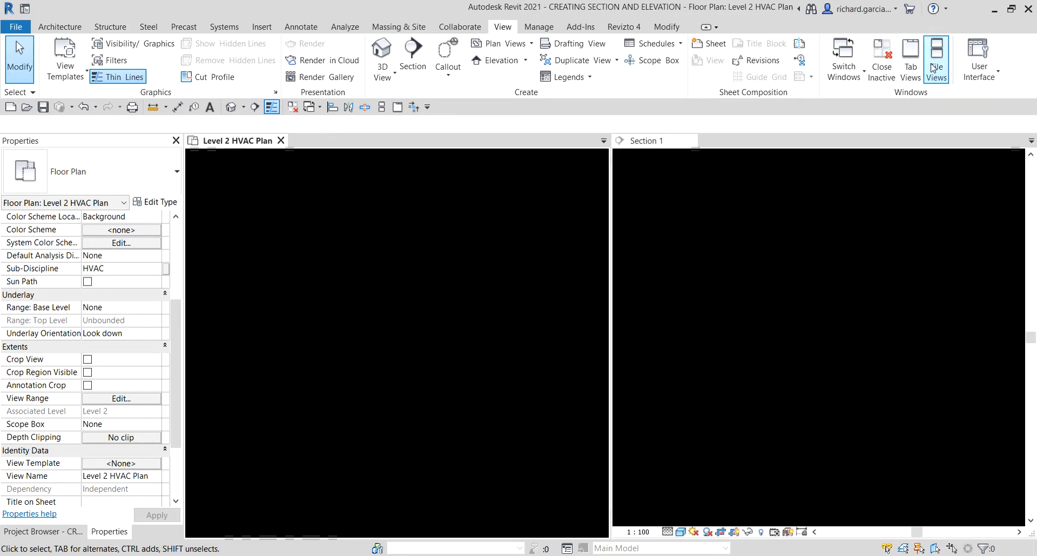
pyautogui.scroll(-3, 405, 296)
pyautogui.scroll(-3, 758, 281)
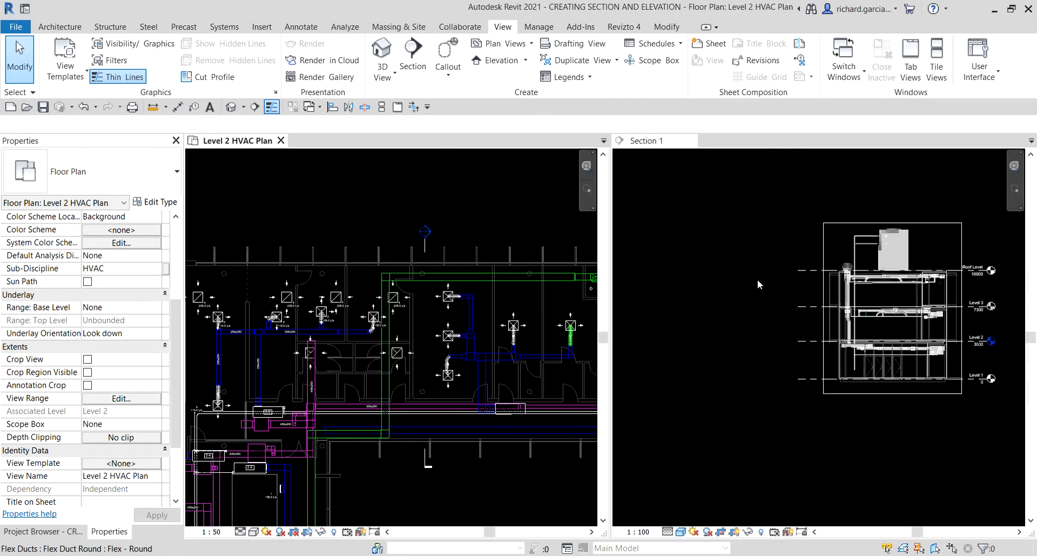
pyautogui.scroll(4, 757, 280)
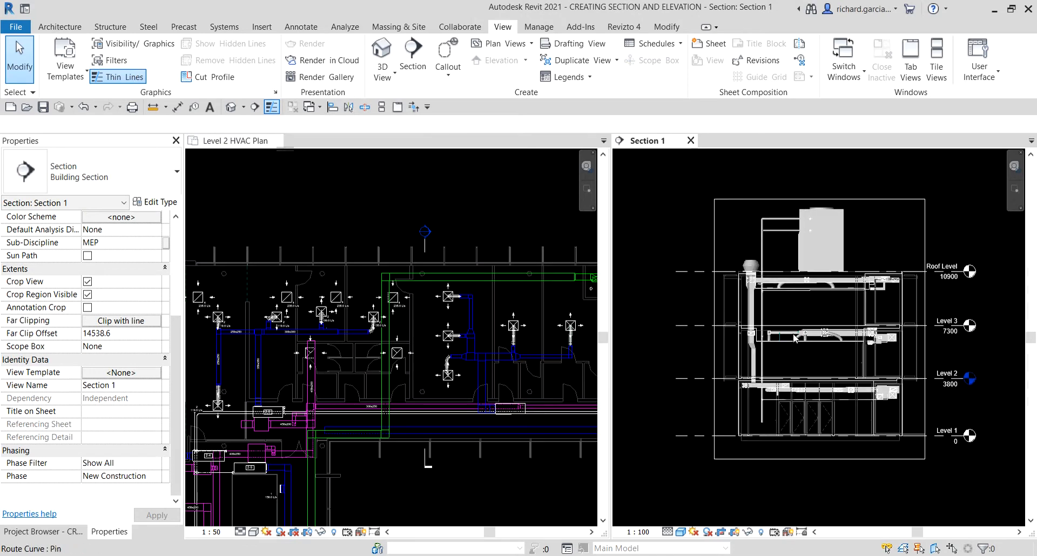
pyautogui.scroll(2, 794, 339)
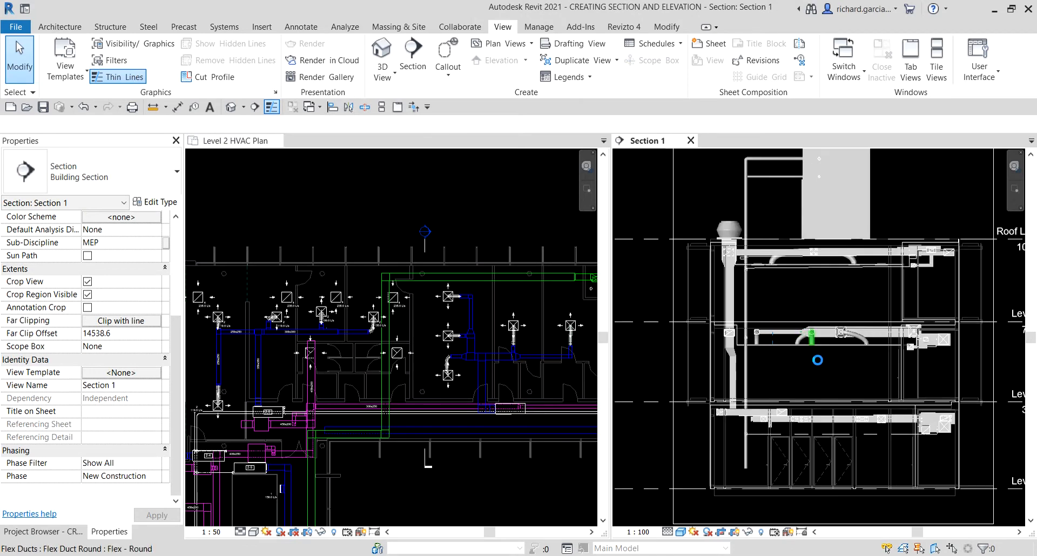
pyautogui.scroll(-4, 817, 360)
# Flip Section 1 in the Level 2 HVAC Plan so that it looks away from the stairs.
pyautogui.click(440, 240)
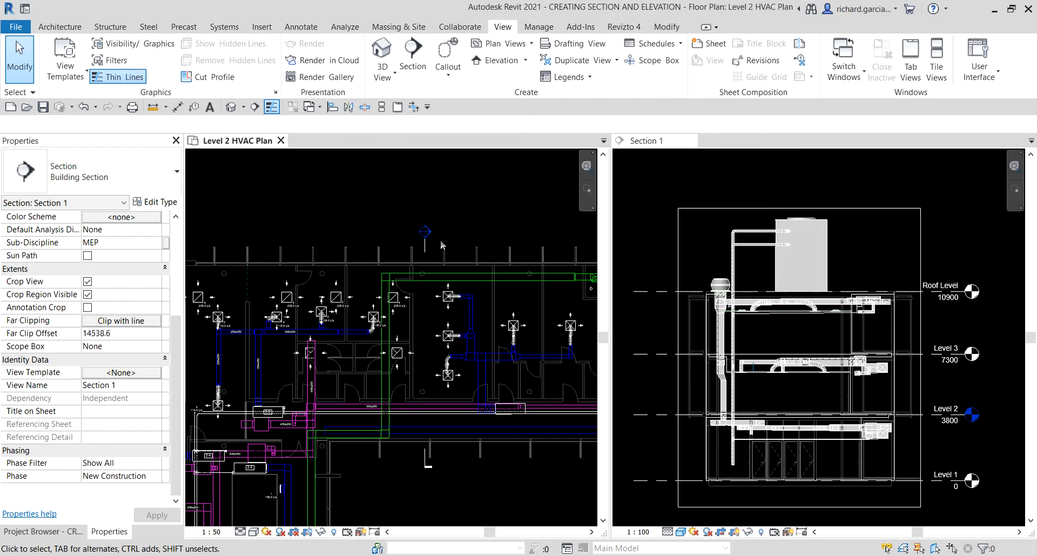
pyautogui.scroll(2, 432, 240)
pyautogui.click(422, 241)
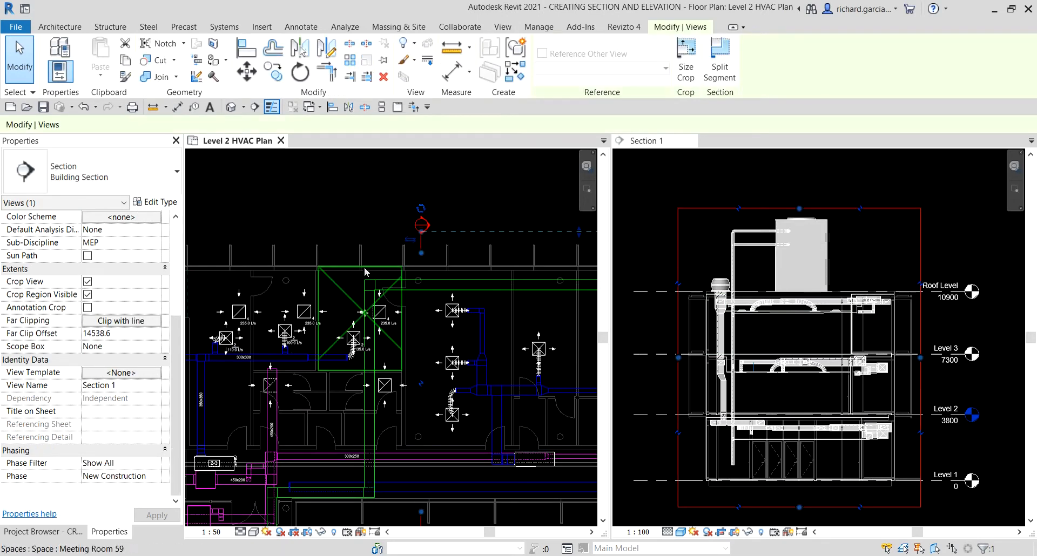
pyautogui.click(415, 244)
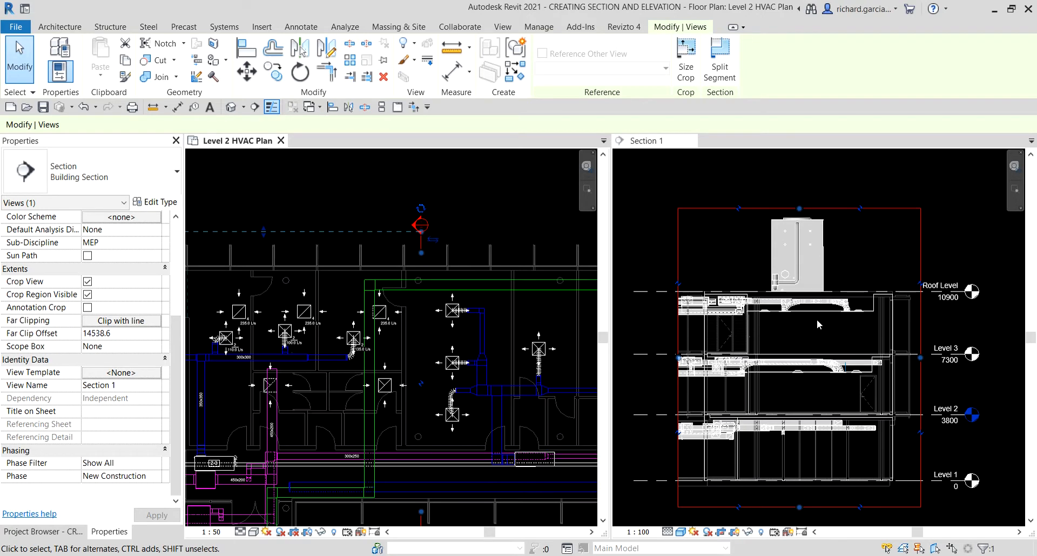
# Flip Section 1 in the Level 2 HVAC Plan so that it looks toward the stairs.
pyautogui.click(453, 217)
pyautogui.scroll(2, 445, 225)
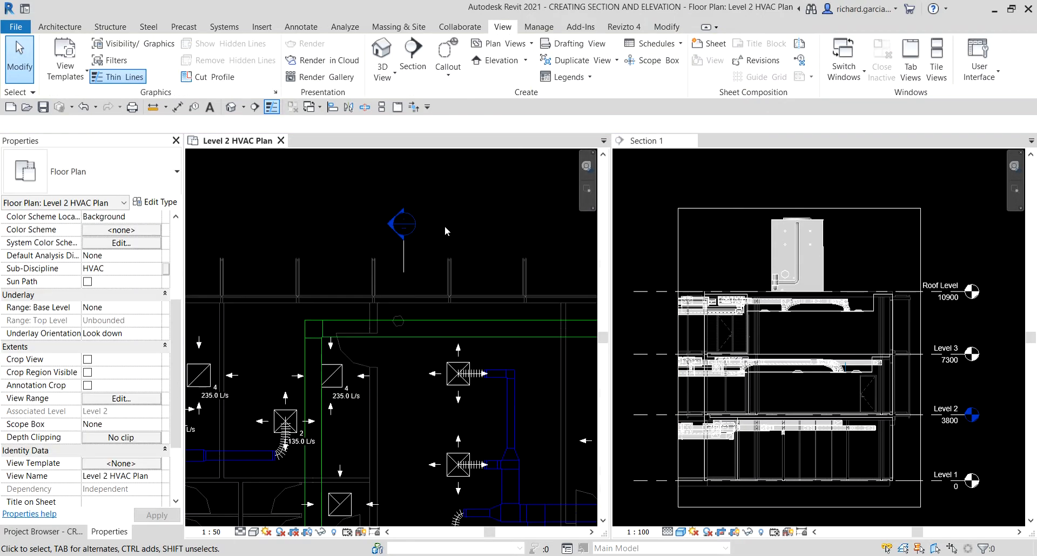
pyautogui.click(404, 260)
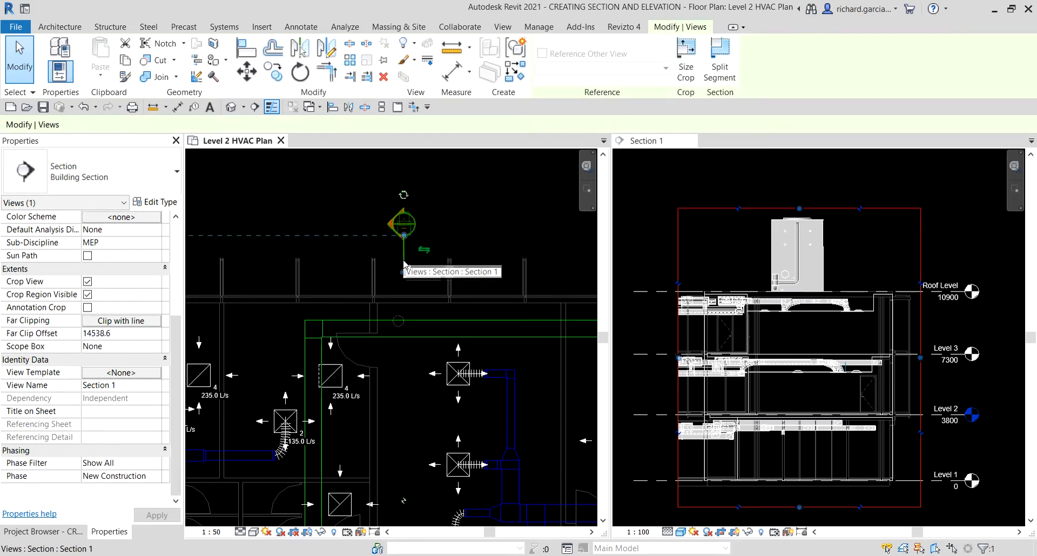
pyautogui.rightClick(403, 260)
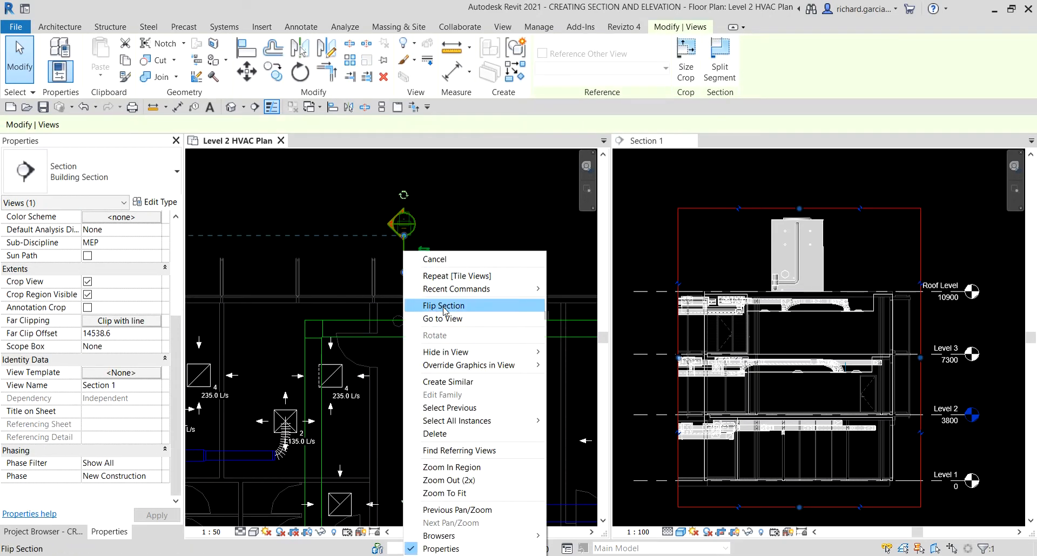
pyautogui.press('ctrl')
pyautogui.click(443, 306)
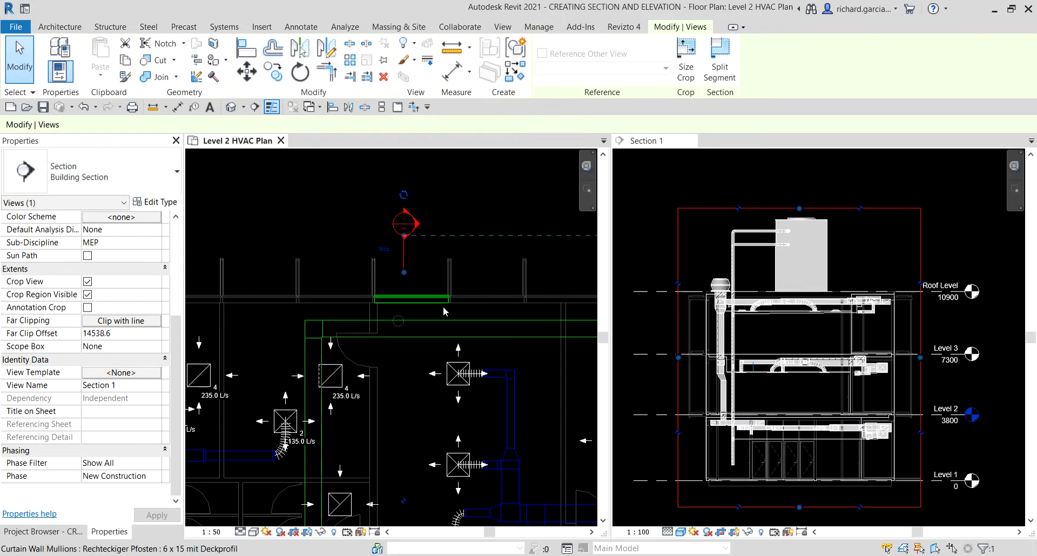
# Cycle the upper head of Section 1 through its available symbols and return to the circular arrow head.
pyautogui.click(404, 197)
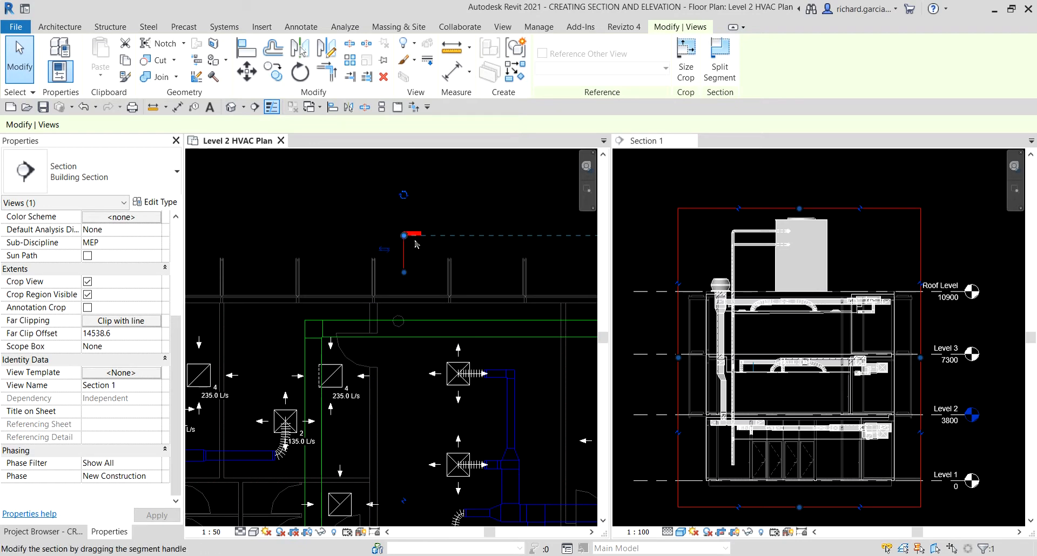
pyautogui.click(404, 197)
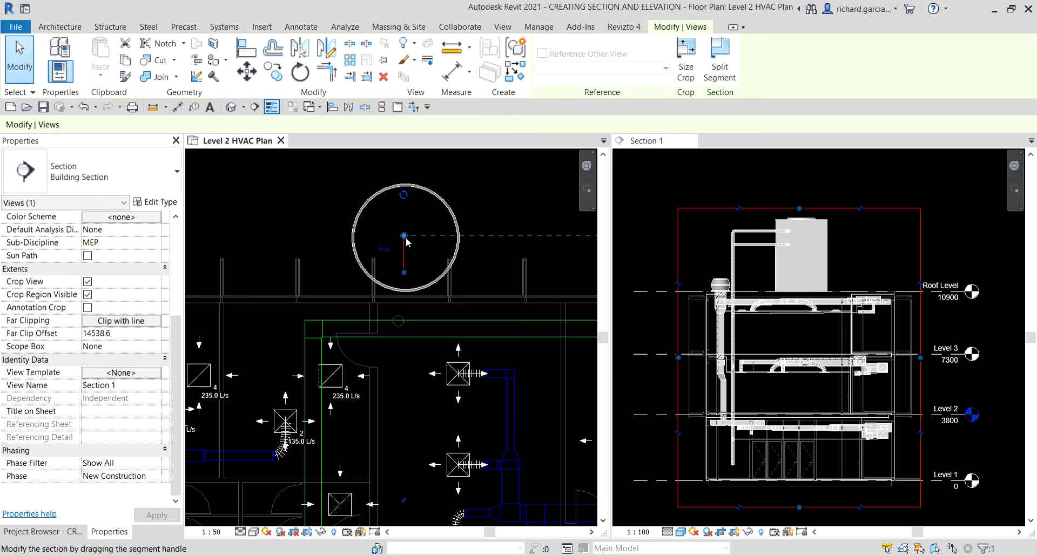
pyautogui.click(404, 196)
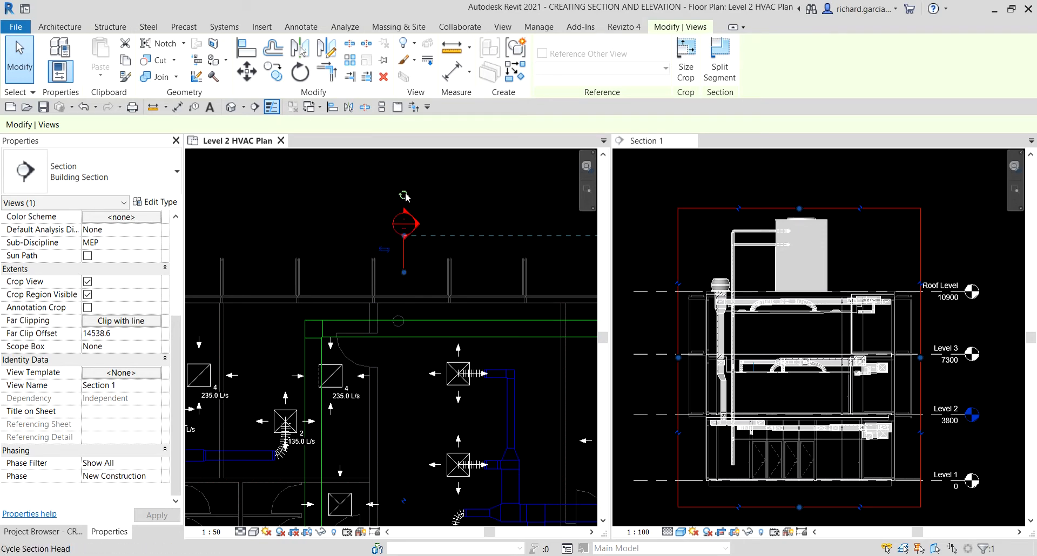
pyautogui.click(404, 197)
pyautogui.click(404, 196)
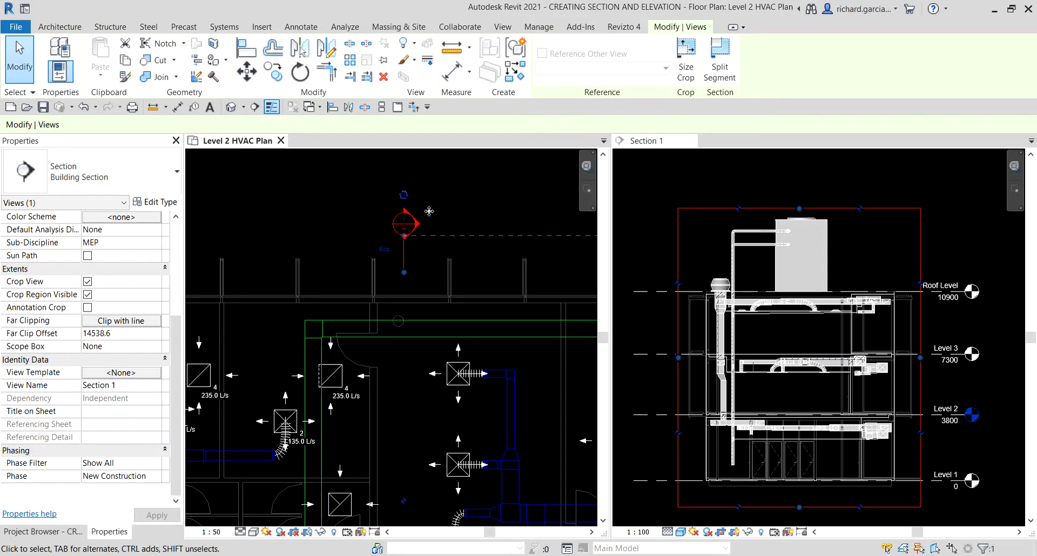
# Cycle the tail of Section 1 so its lower end shows the circular head symbol, and deselect the section.
pyautogui.scroll(-4, 429, 211)
pyautogui.scroll(3, 418, 431)
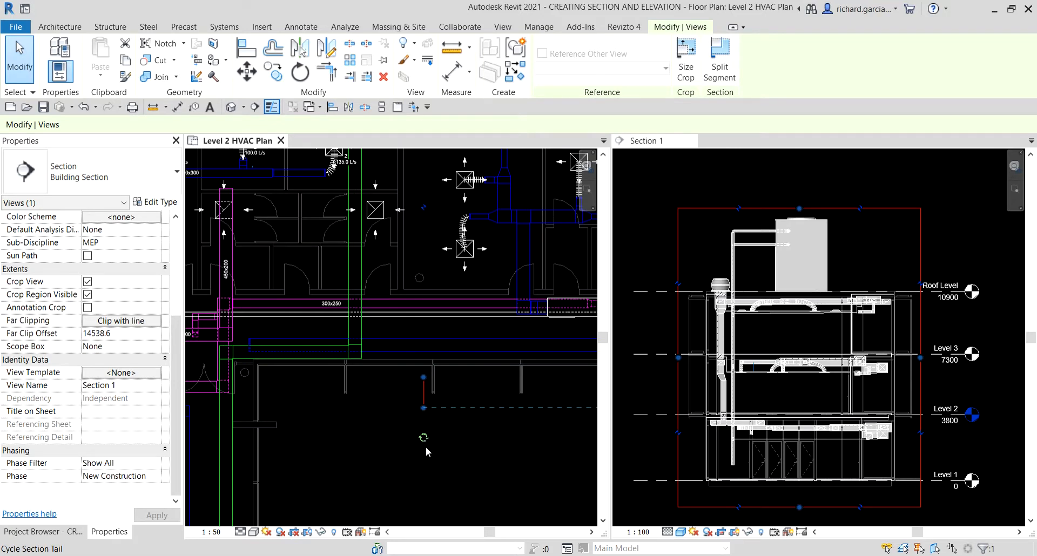
pyautogui.click(423, 438)
pyautogui.click(477, 442)
pyautogui.scroll(-3, 391, 426)
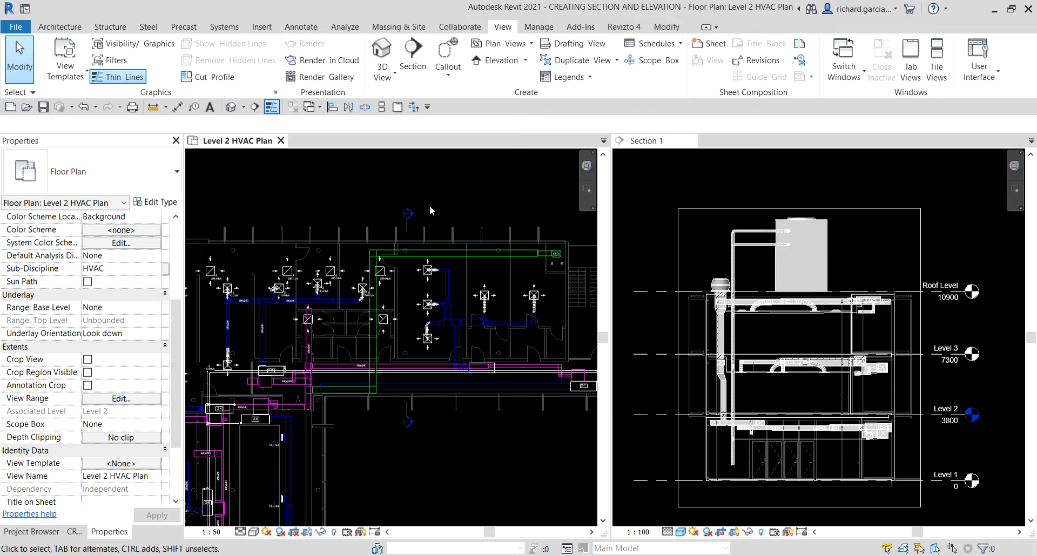
# Select Section 1 and extend its upper line segment down into the room, to between the upper and middle supply diffusers.
pyautogui.scroll(1, 424, 219)
pyautogui.moveTo(459, 209); pyautogui.dragTo(430, 182, button='middle')
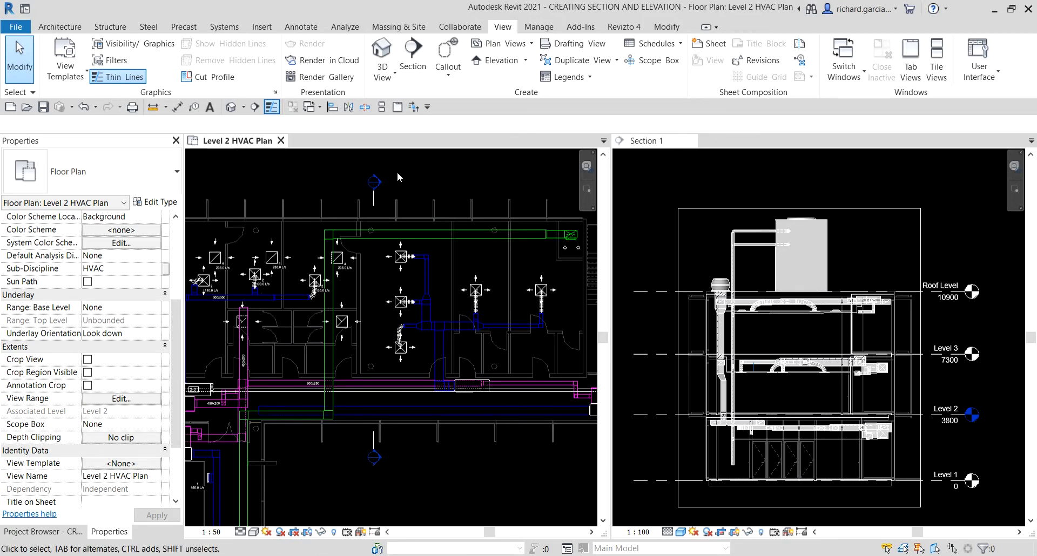
pyautogui.scroll(1, 364, 265)
pyautogui.scroll(-1, 371, 262)
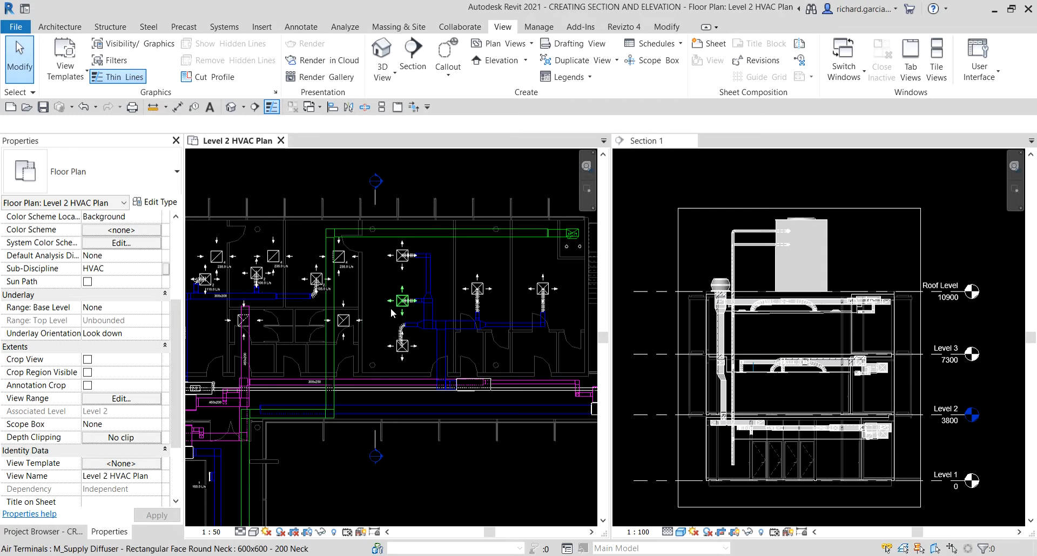
pyautogui.scroll(1, 390, 308)
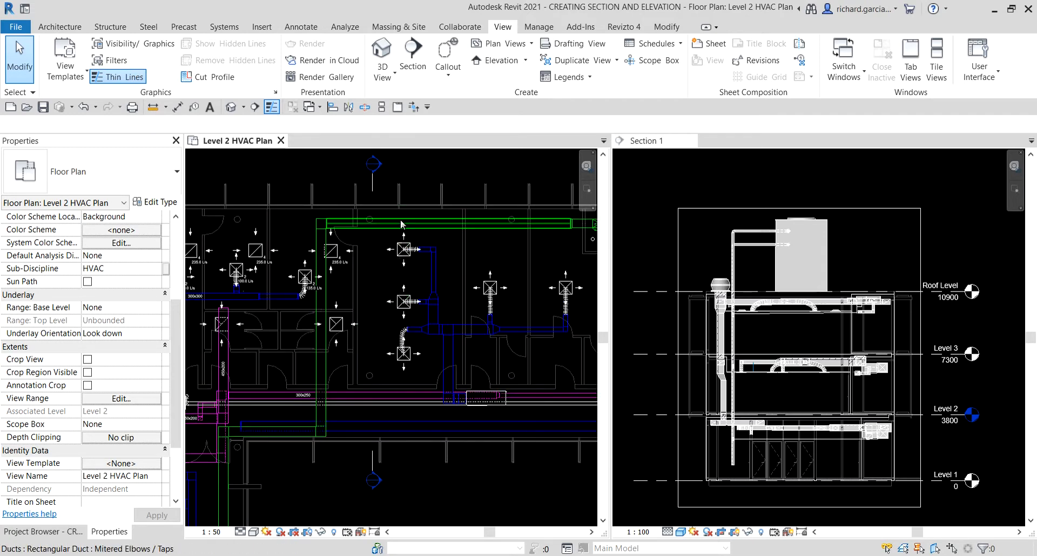
pyautogui.click(377, 186)
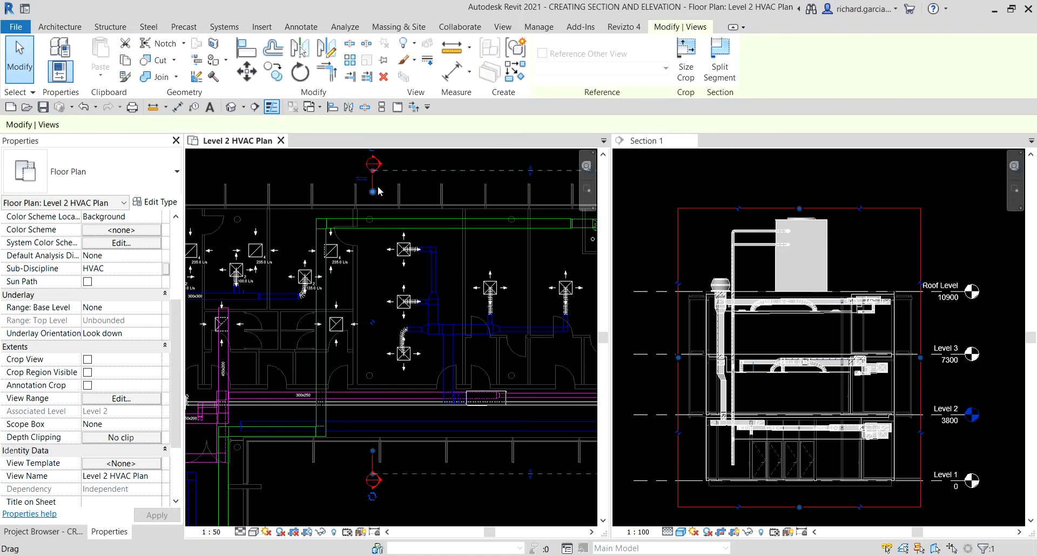
pyautogui.moveTo(372, 193); pyautogui.dragTo(376, 295)
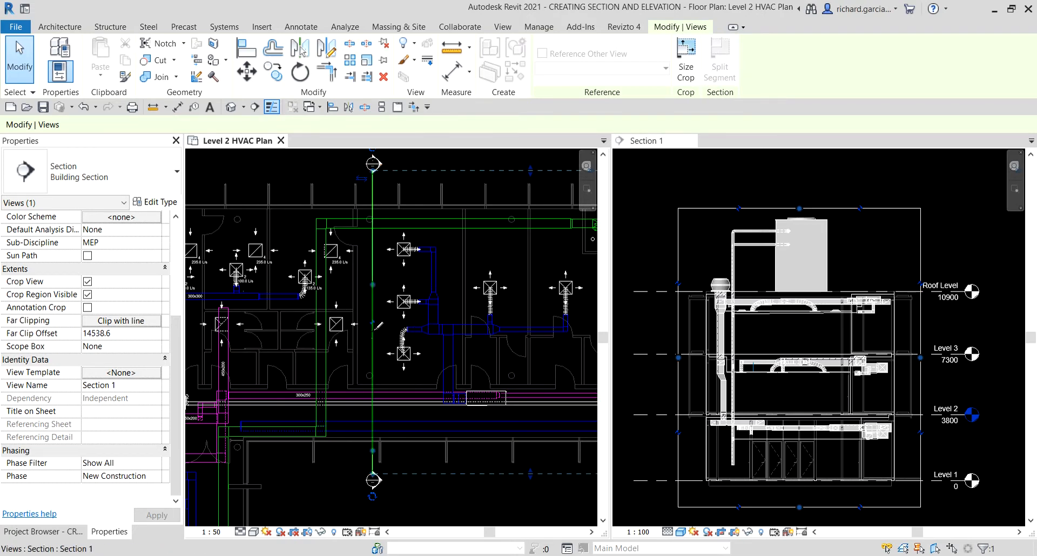
# Split Section 1 below the middle diffuser, offset its lower part right through the equipment box on the corridor, and end the split command.
pyautogui.click(374, 329)
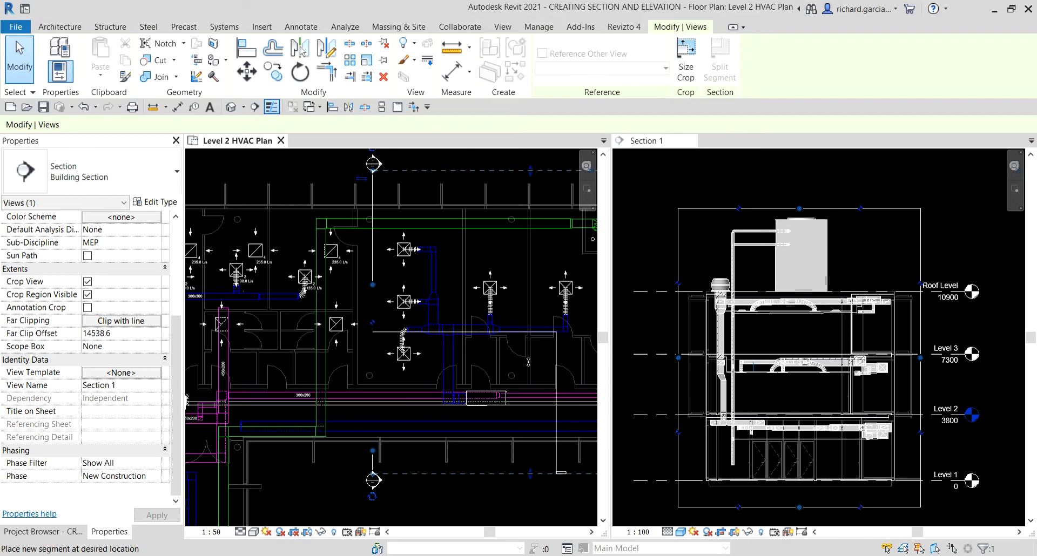
pyautogui.click(480, 362)
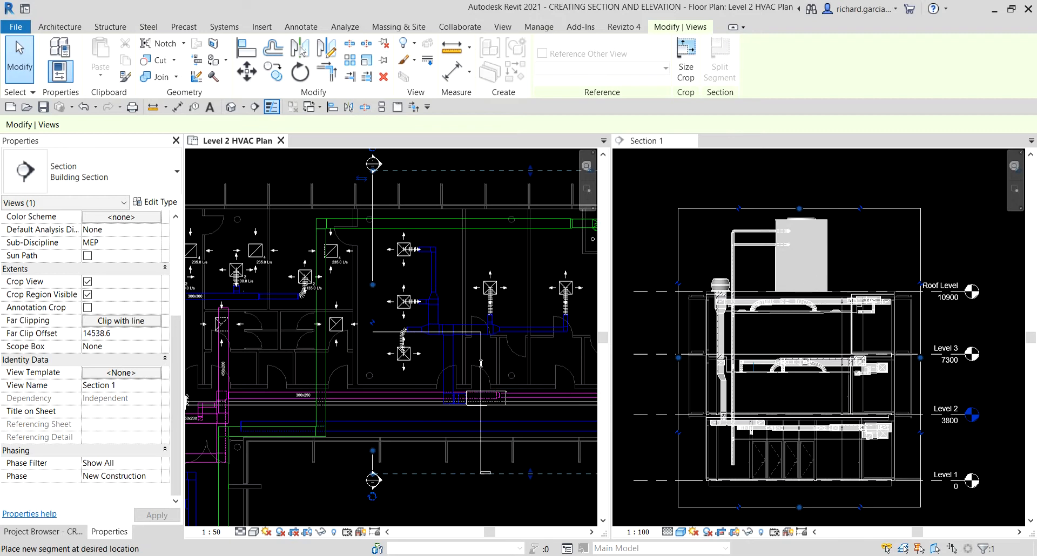
pyautogui.click(481, 363)
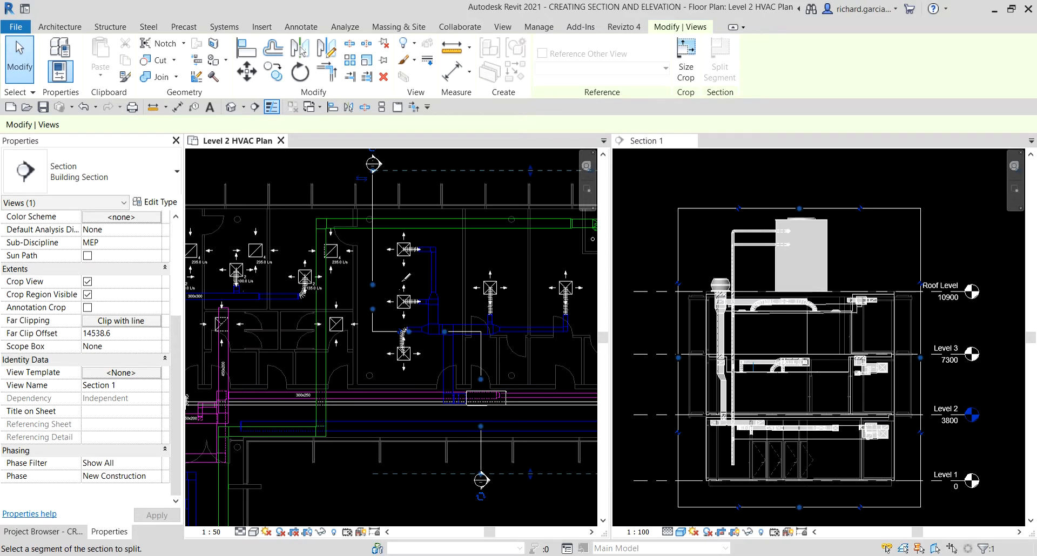
pyautogui.press('Escape')
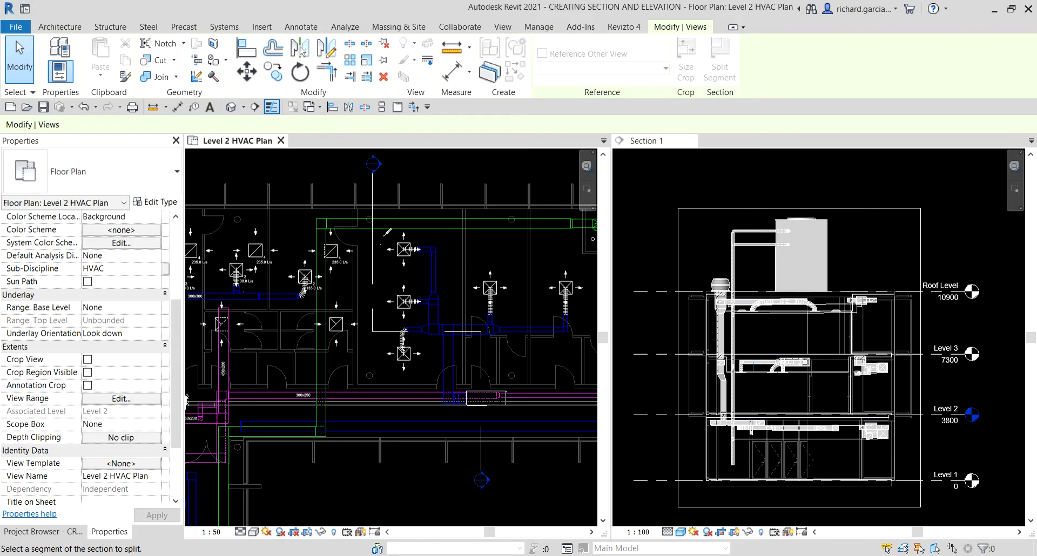
pyautogui.scroll(2, 370, 326)
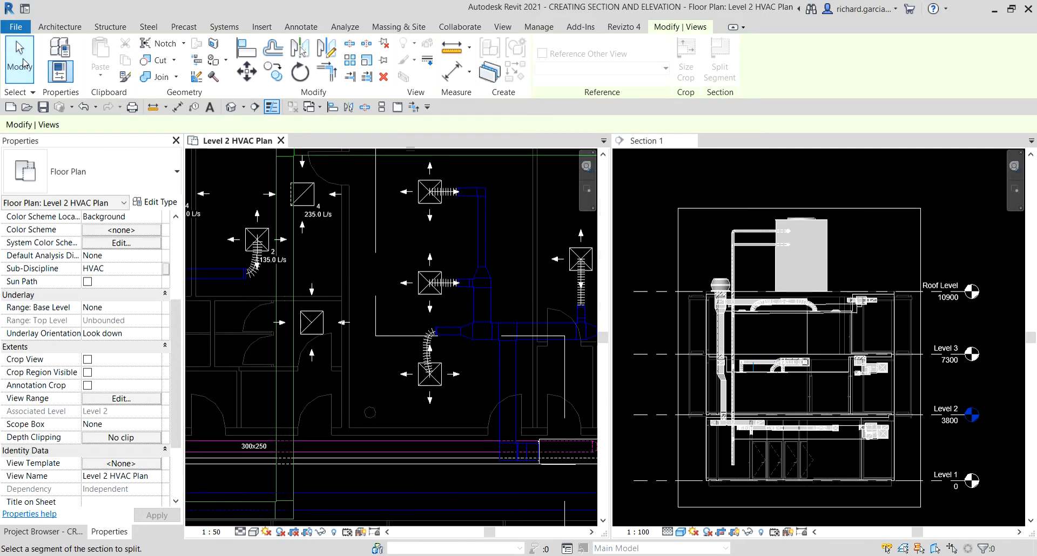
pyautogui.press('Escape')
pyautogui.press('Escape')
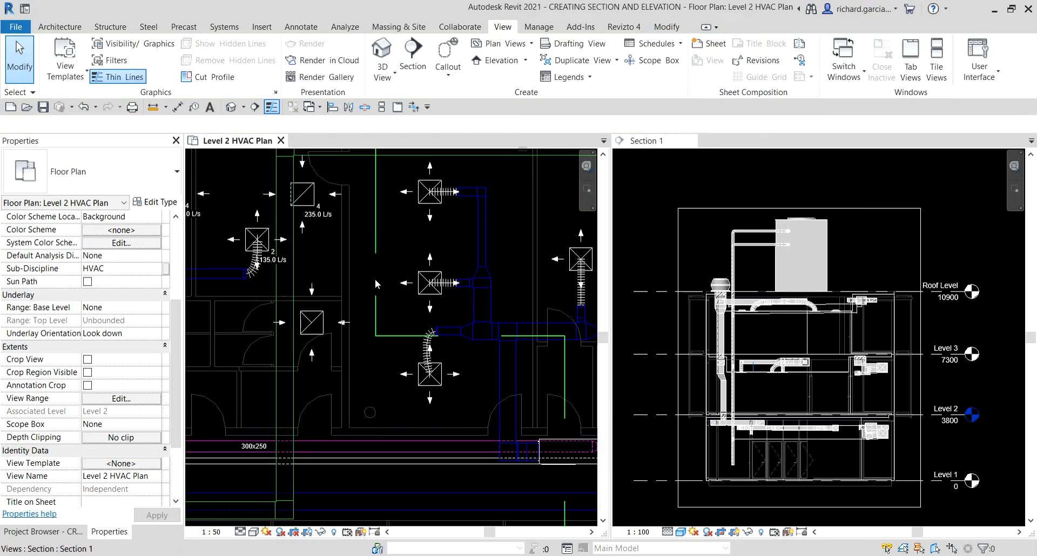
# Close the gaps in the jogged section line by joining its upper segment ends, and deselect the section.
pyautogui.scroll(2, 378, 308)
pyautogui.click(383, 296)
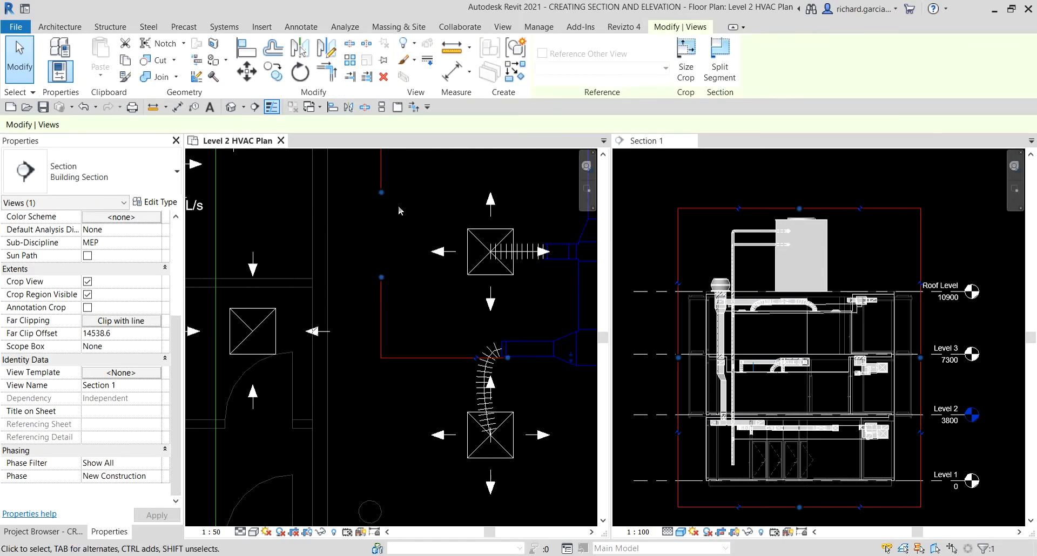
pyautogui.moveTo(382, 194); pyautogui.dragTo(381, 276)
pyautogui.click(407, 393)
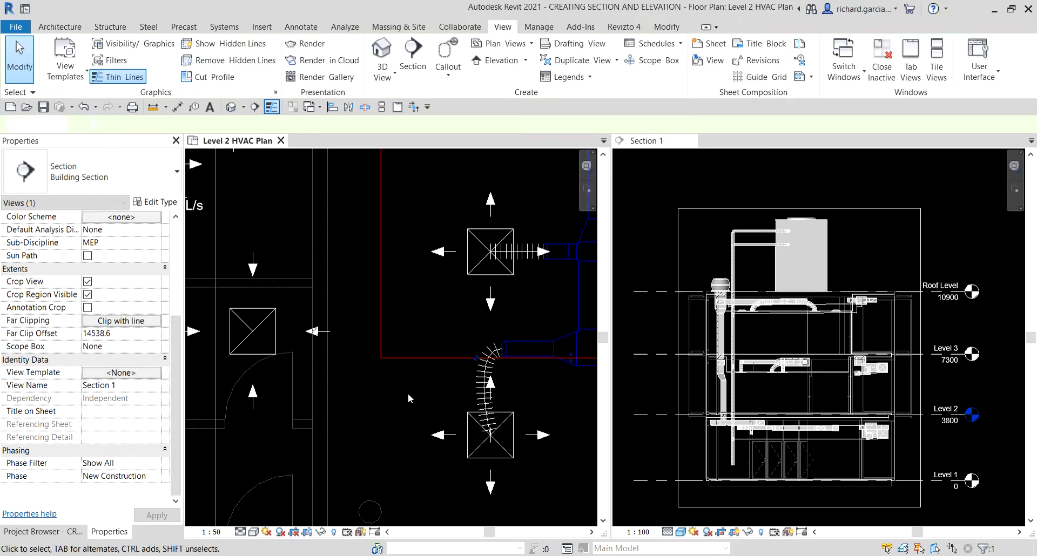
# Select Section 1 and move its horizontal jog segment up to between the upper and middle supply diffusers.
pyautogui.scroll(-2, 369, 364)
pyautogui.scroll(-1, 369, 364)
pyautogui.moveTo(578, 476); pyautogui.dragTo(509, 326, button='middle')
pyautogui.scroll(-3, 512, 330)
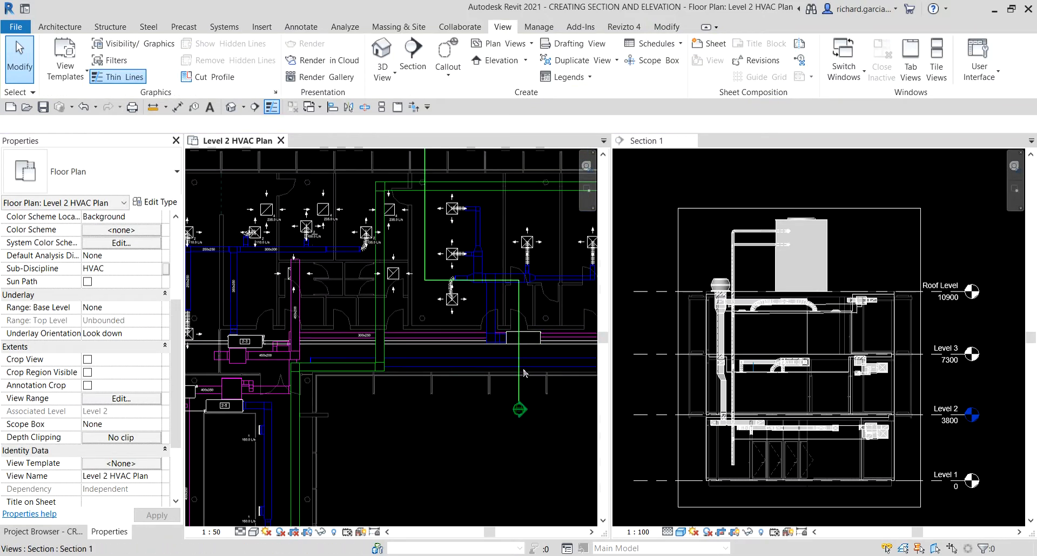
pyautogui.moveTo(516, 360); pyautogui.dragTo(432, 375, button='middle')
pyautogui.scroll(-3, 402, 291)
pyautogui.moveTo(402, 291); pyautogui.dragTo(404, 365, button='middle')
pyautogui.scroll(3, 406, 365)
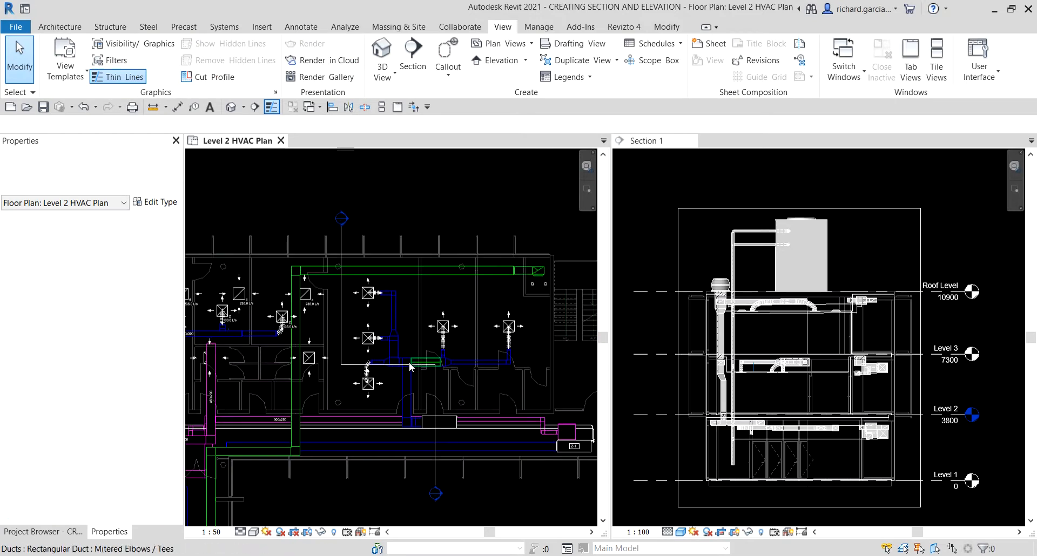
pyautogui.scroll(2, 365, 358)
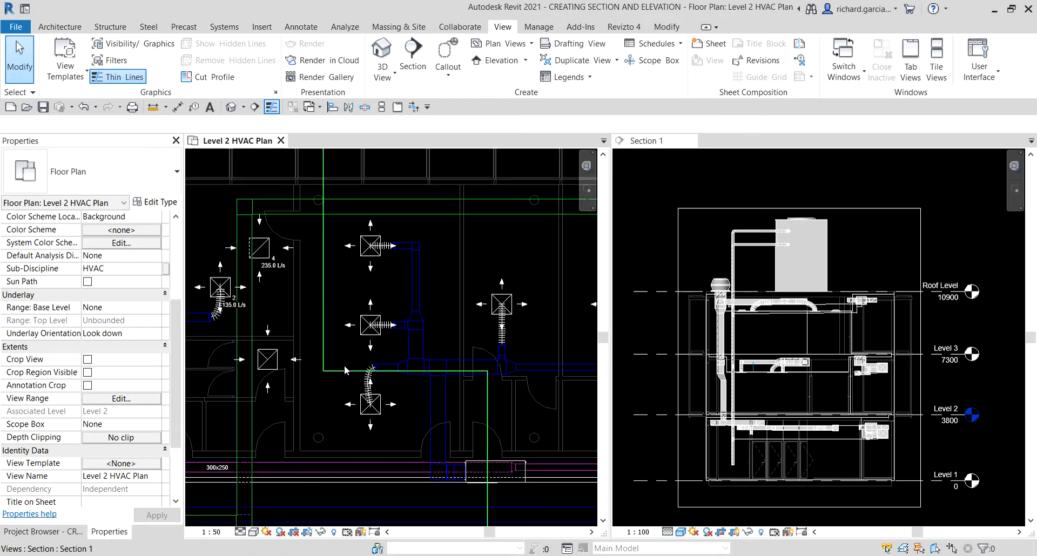
pyautogui.click(345, 370)
pyautogui.click(346, 371)
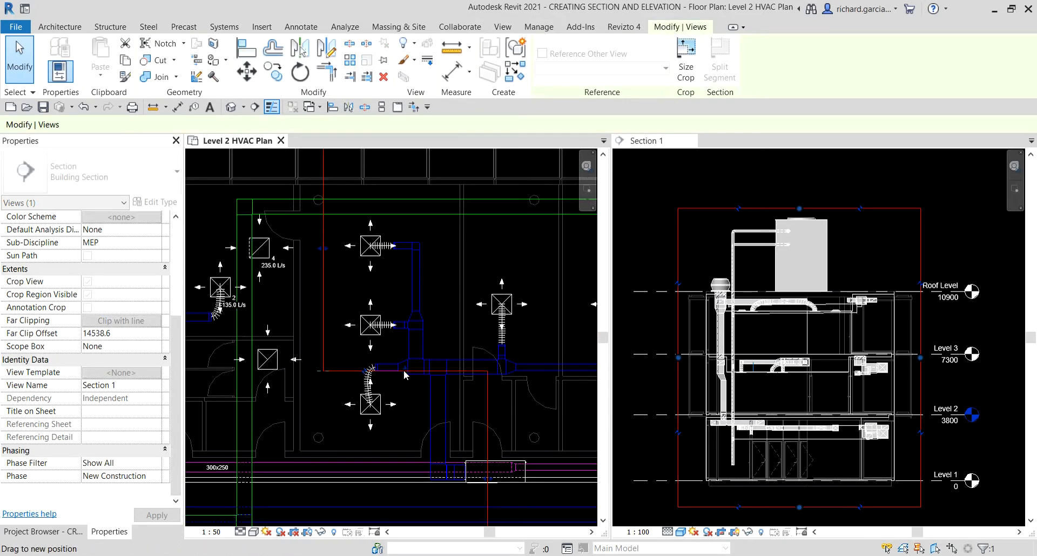
pyautogui.moveTo(404, 371); pyautogui.dragTo(405, 302)
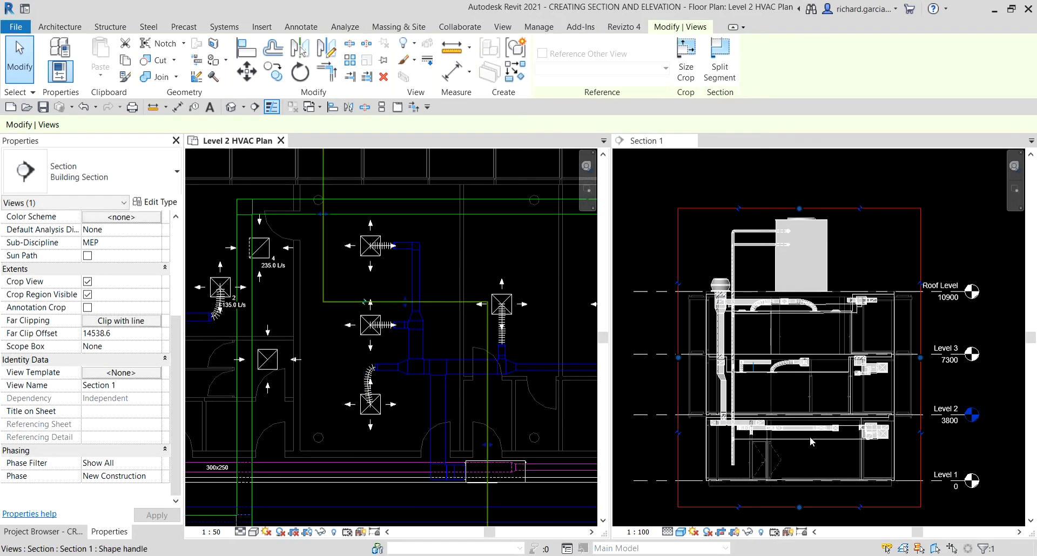
# Move the section's lower vertical segment right past the diffuser, return it left to just beside the partition wall, and deselect the section.
pyautogui.moveTo(487, 444); pyautogui.dragTo(542, 444)
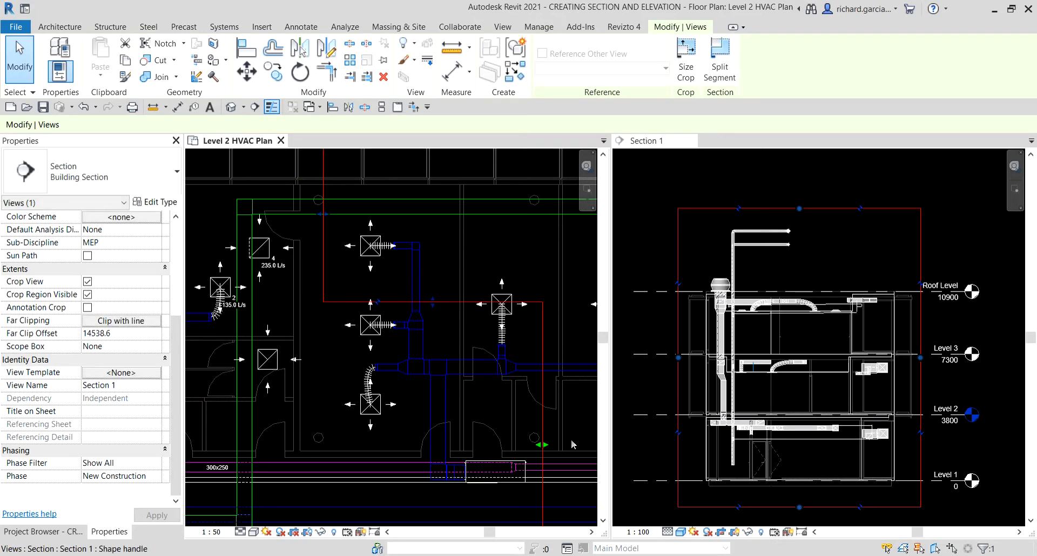
pyautogui.moveTo(542, 444); pyautogui.dragTo(470, 444)
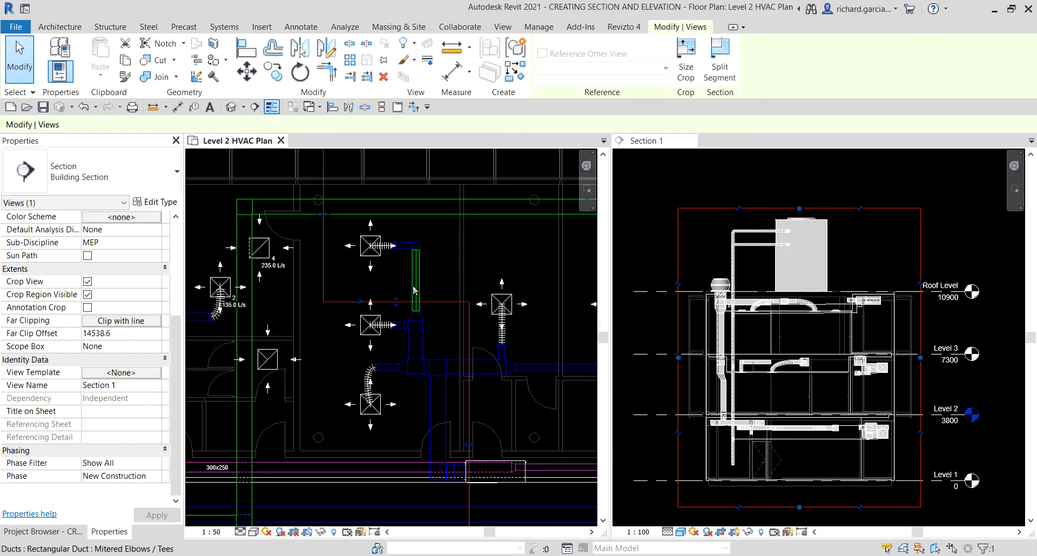
pyautogui.scroll(-3, 473, 304)
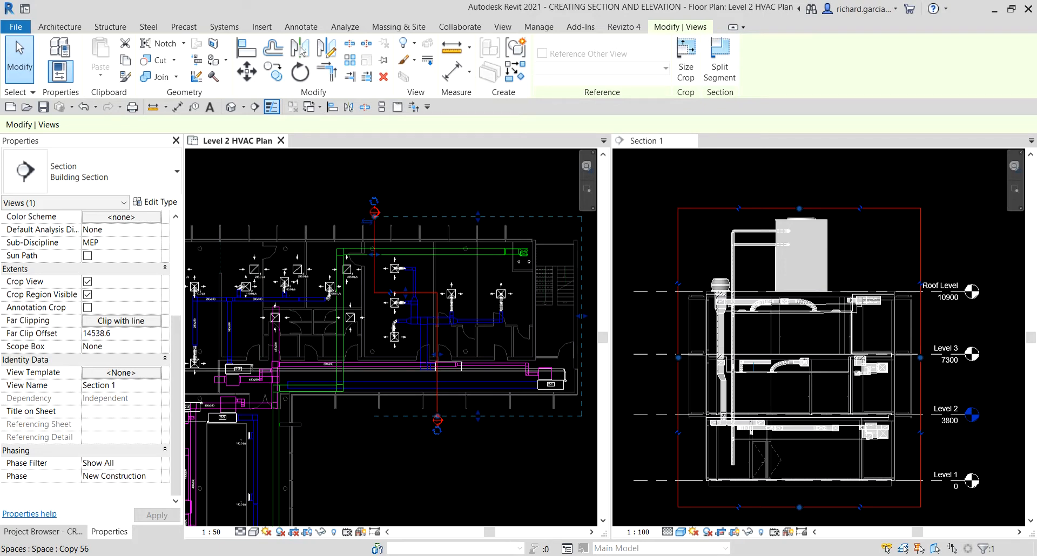
pyautogui.scroll(3, 363, 209)
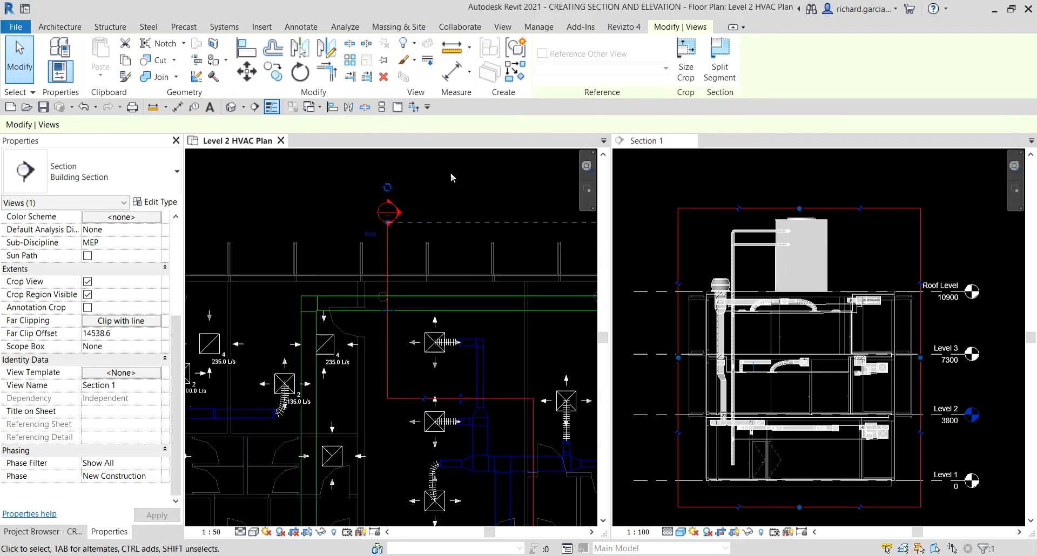
pyautogui.click(433, 191)
# Examine the reference bubble in the upper head of Section 1.
pyautogui.scroll(3, 428, 190)
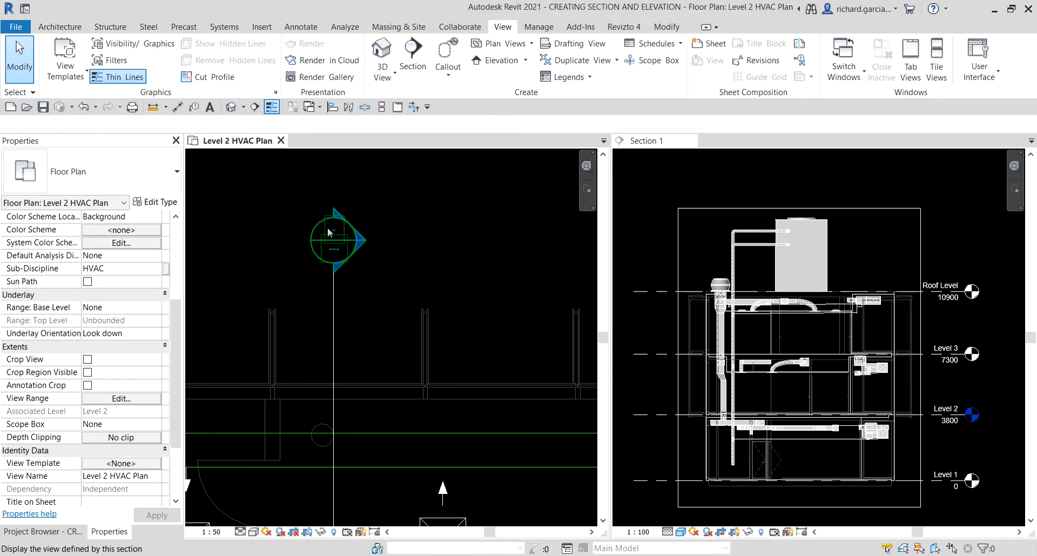
pyautogui.click(341, 248)
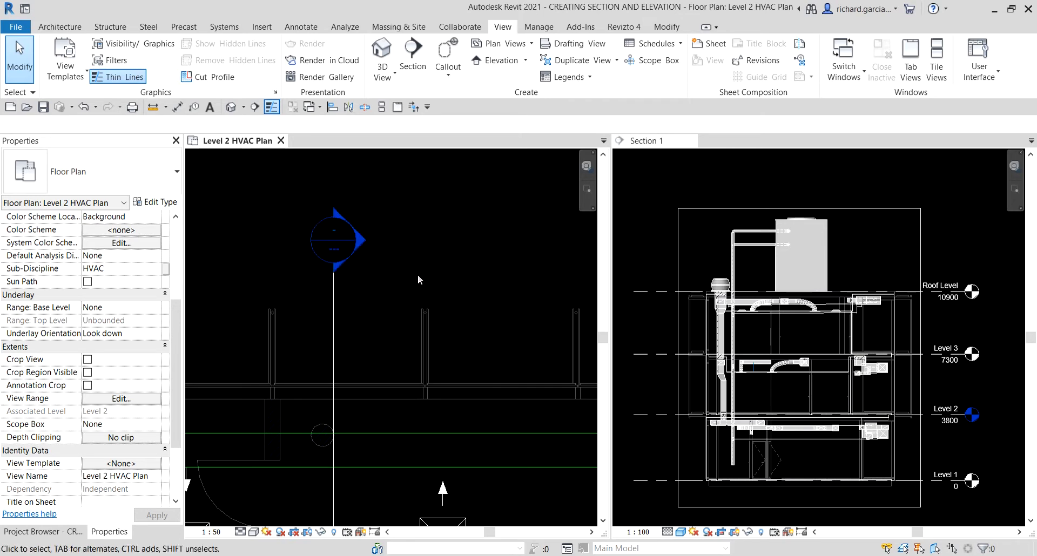
pyautogui.scroll(-3, 423, 240)
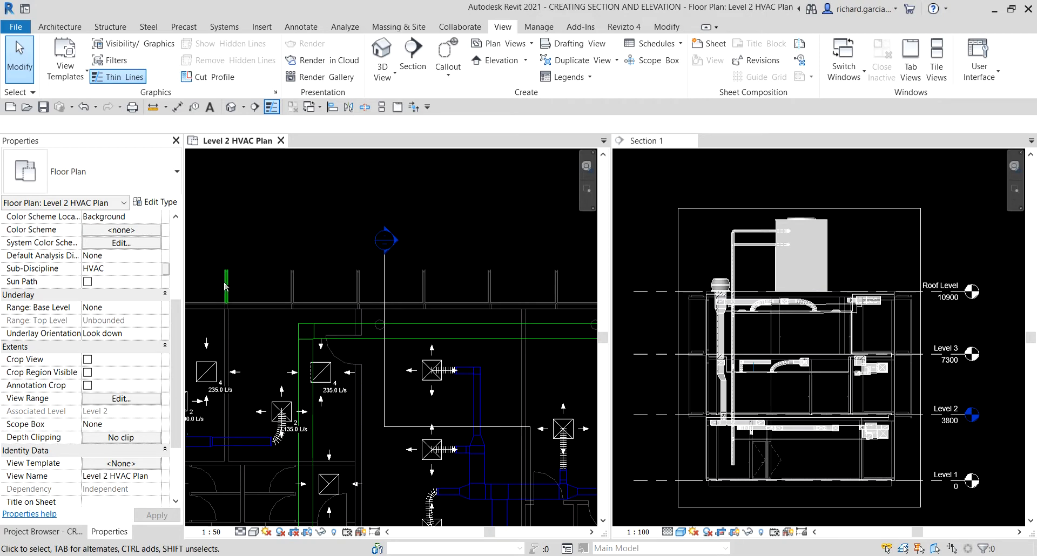
# Open the Level 2 Plumbing Plan floor plan view.
pyautogui.scroll(-1, 395, 312)
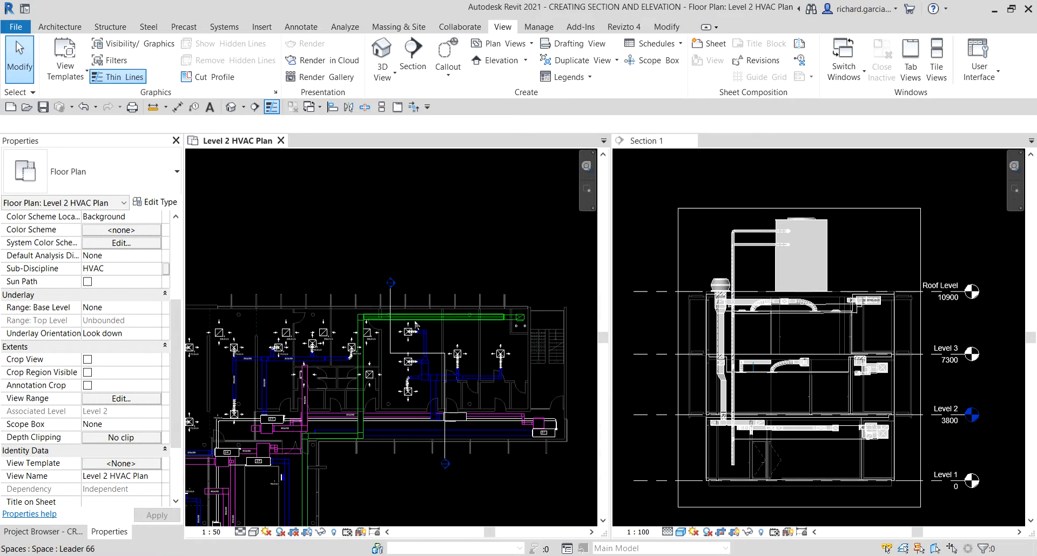
pyautogui.scroll(-1, 400, 339)
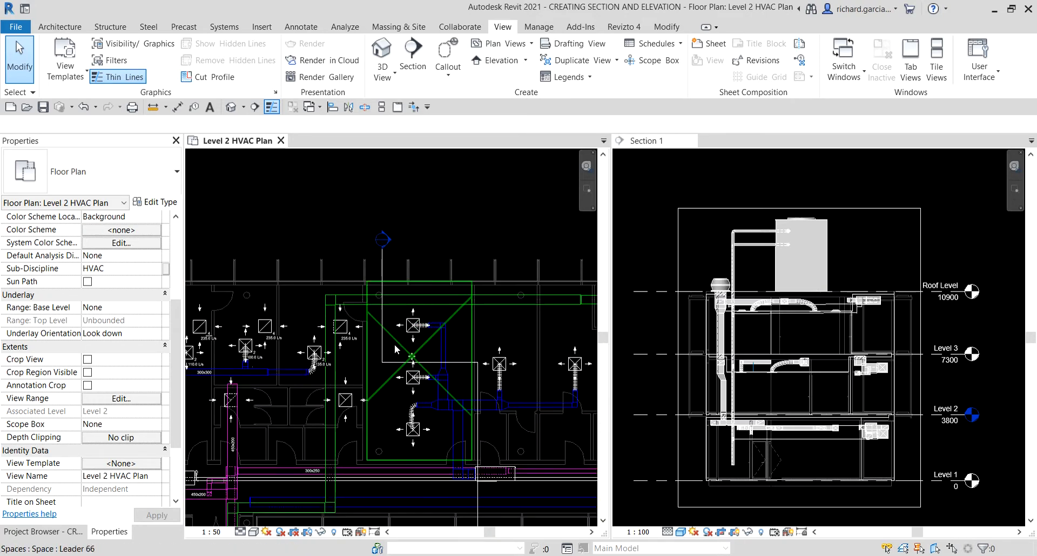
pyautogui.click(56, 532)
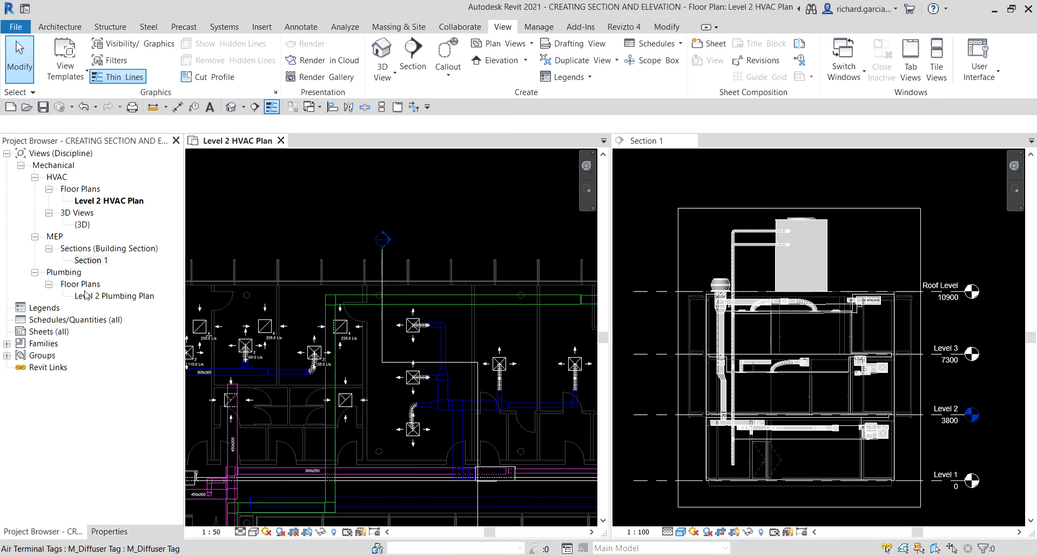
pyautogui.click(101, 299)
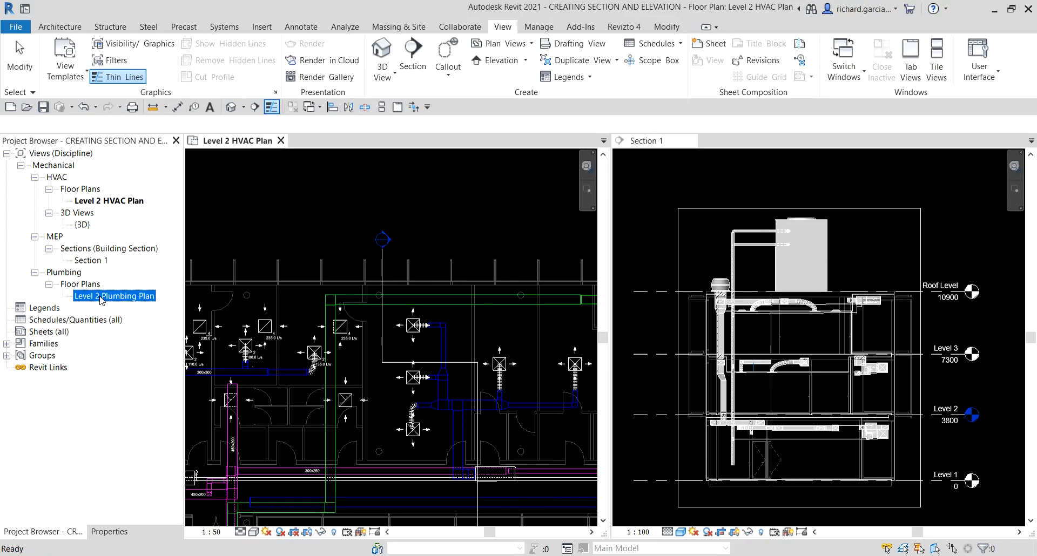
pyautogui.press('ctrl')
pyautogui.press('ctrl')
pyautogui.doubleClick(99, 297)
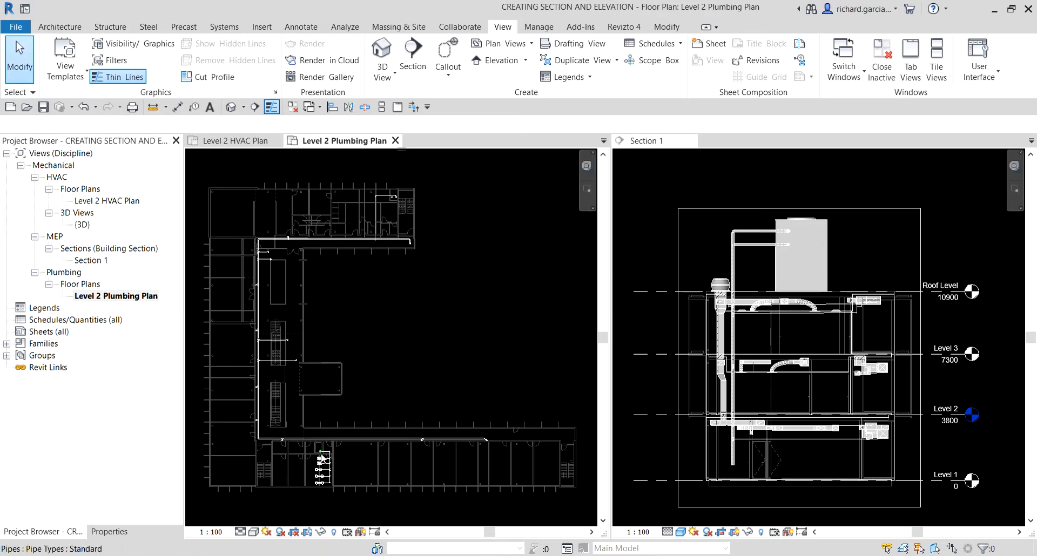
# Place an interior elevation marker in the restroom between the lavatories and water closets, facing the fixture wall, and end the command.
pyautogui.scroll(2, 322, 477)
pyautogui.scroll(2, 323, 477)
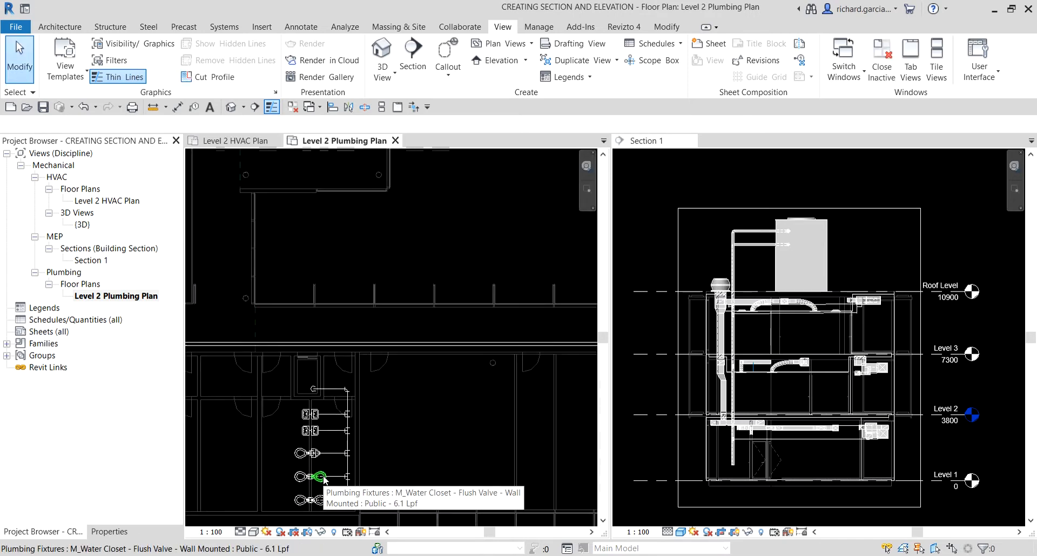
pyautogui.moveTo(323, 479); pyautogui.dragTo(417, 370, button='middle')
pyautogui.scroll(3, 437, 334)
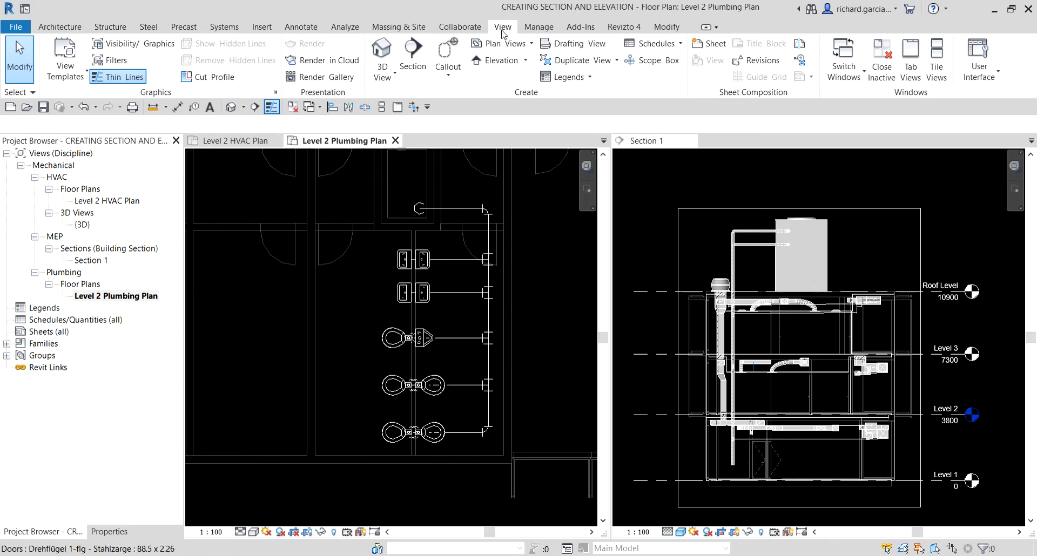
pyautogui.click(502, 60)
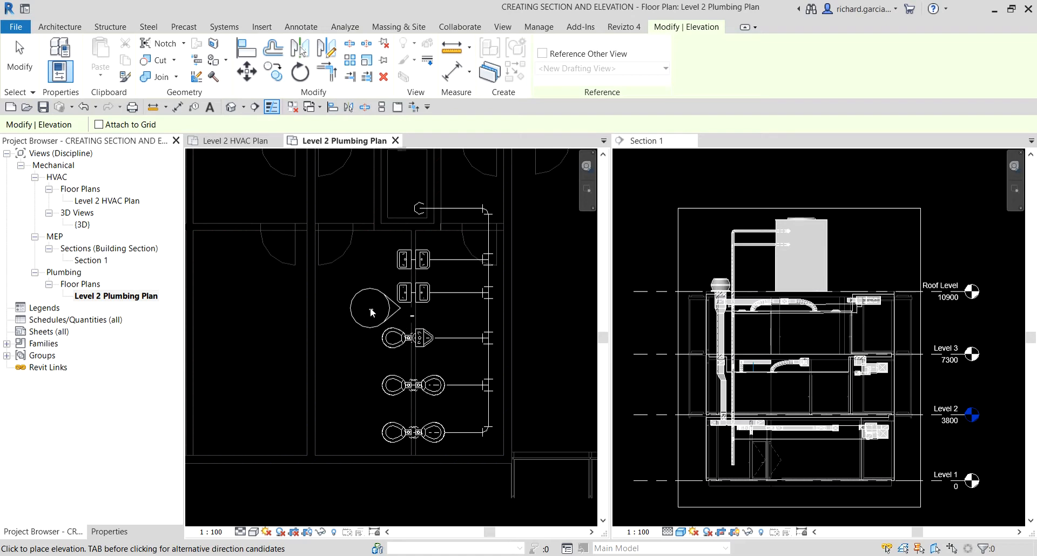
pyautogui.click(371, 307)
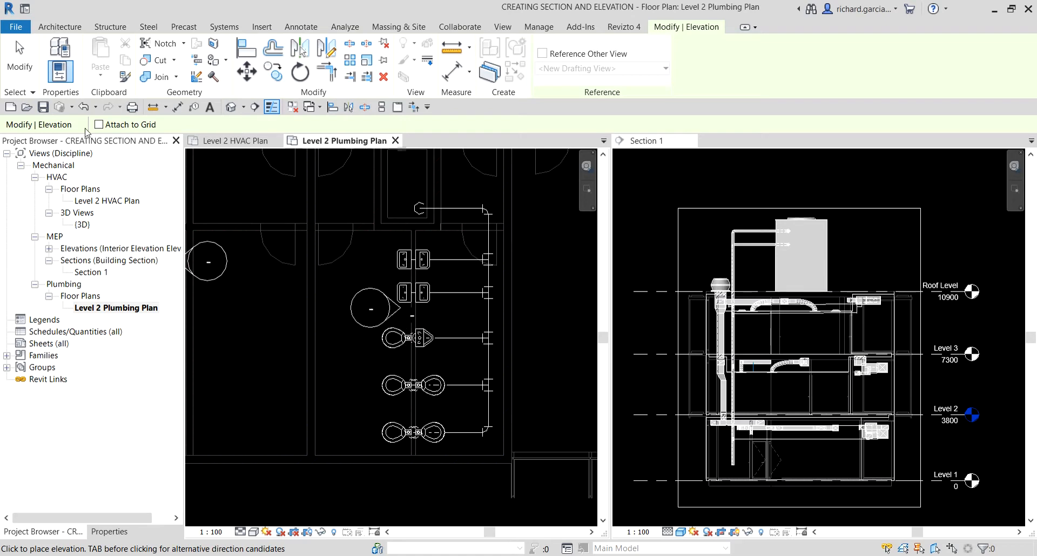
pyautogui.click(21, 64)
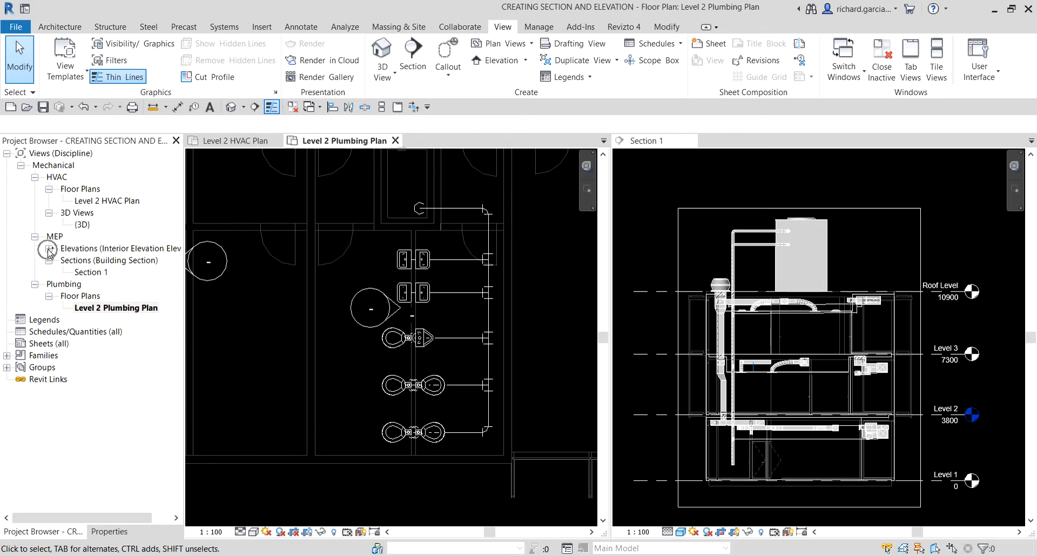
# Expand the project's interior elevations, open Elevation 1 - a from its plan marker, and combine the open views into one tabbed window.
pyautogui.click(49, 249)
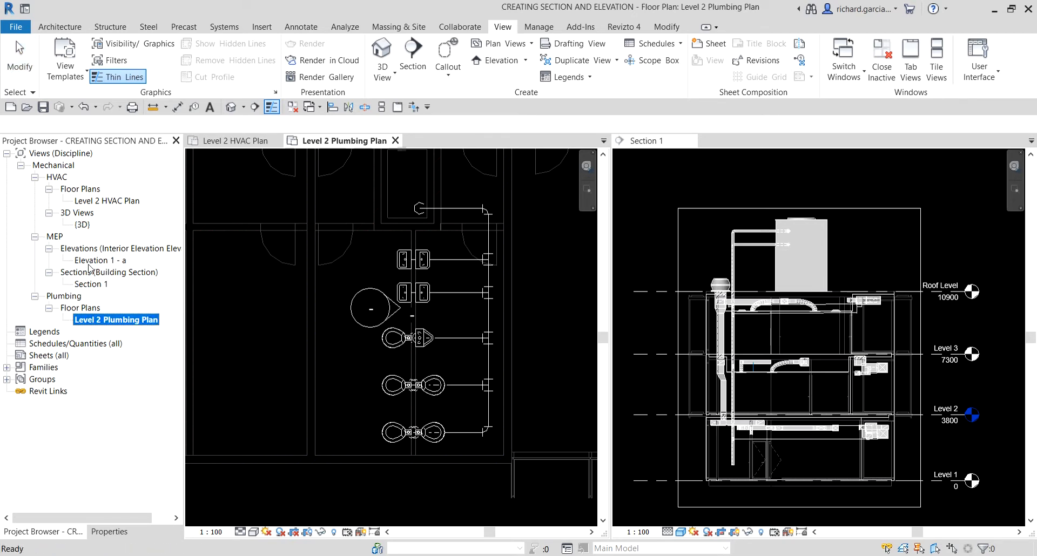
pyautogui.click(90, 261)
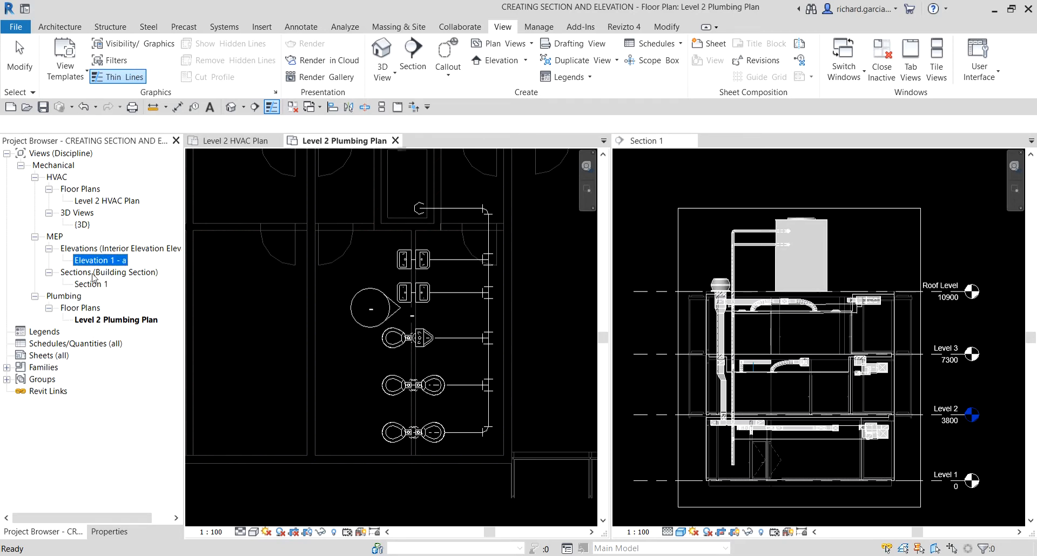
pyautogui.rightClick(100, 263)
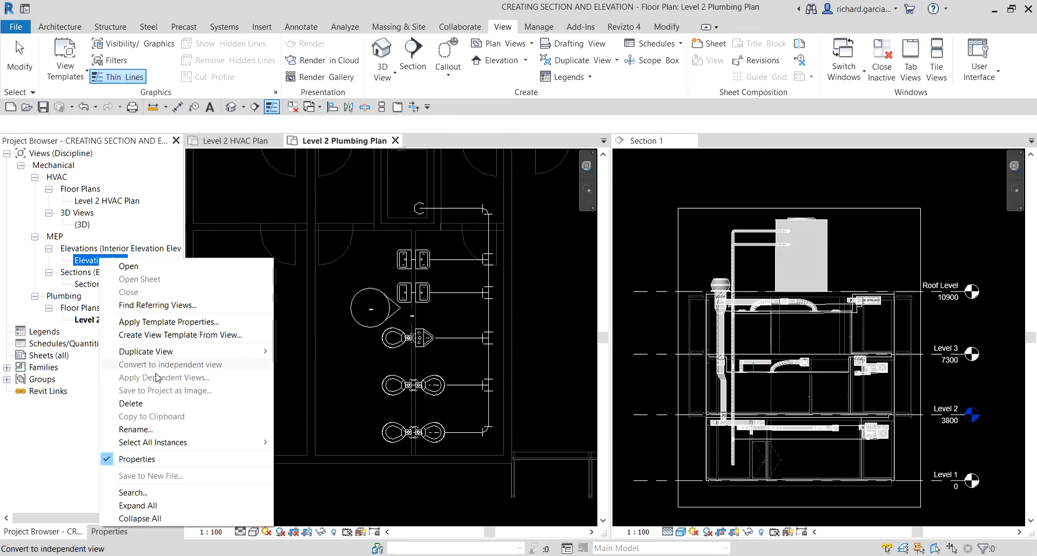
pyautogui.click(278, 187)
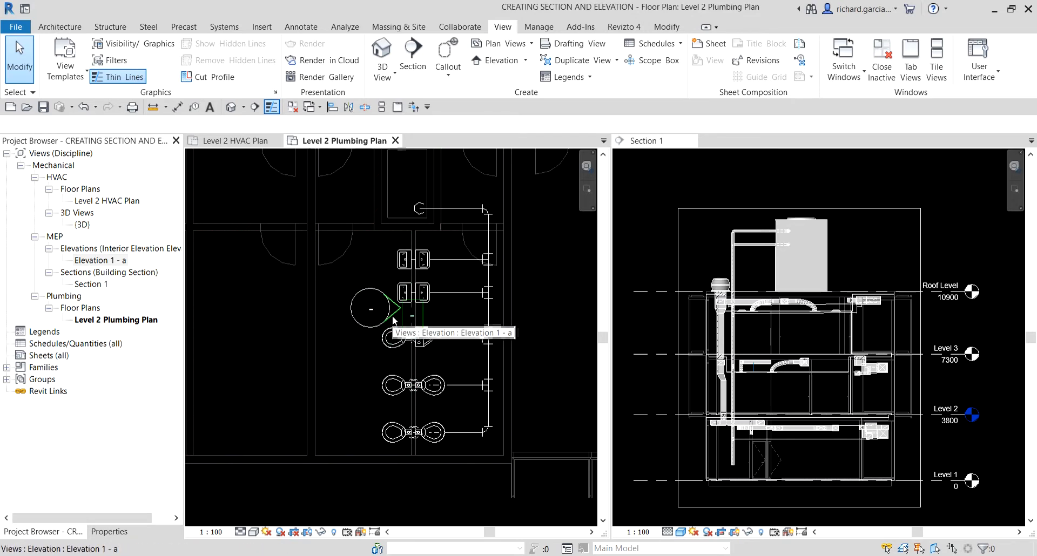
pyautogui.scroll(2, 393, 319)
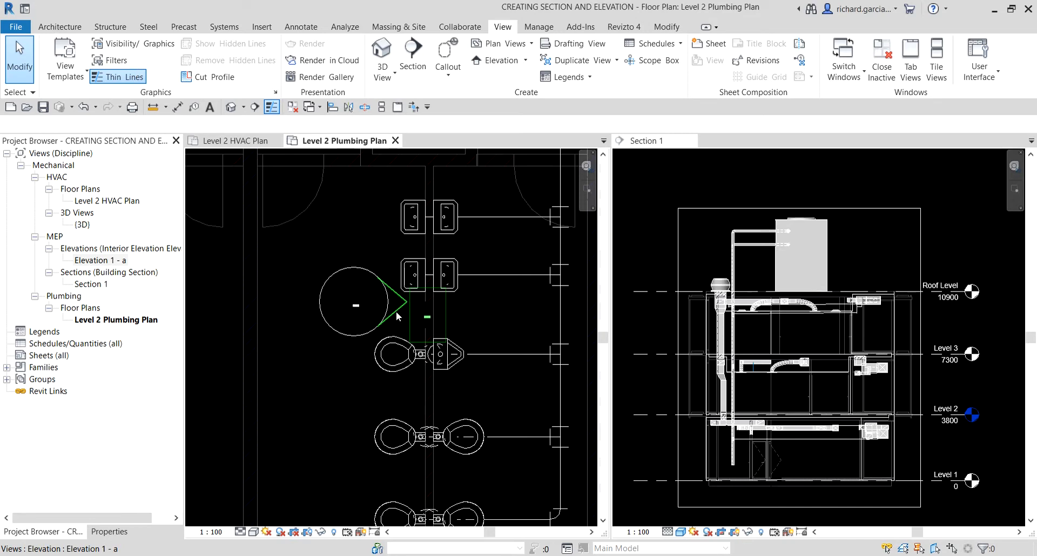
pyautogui.click(397, 310)
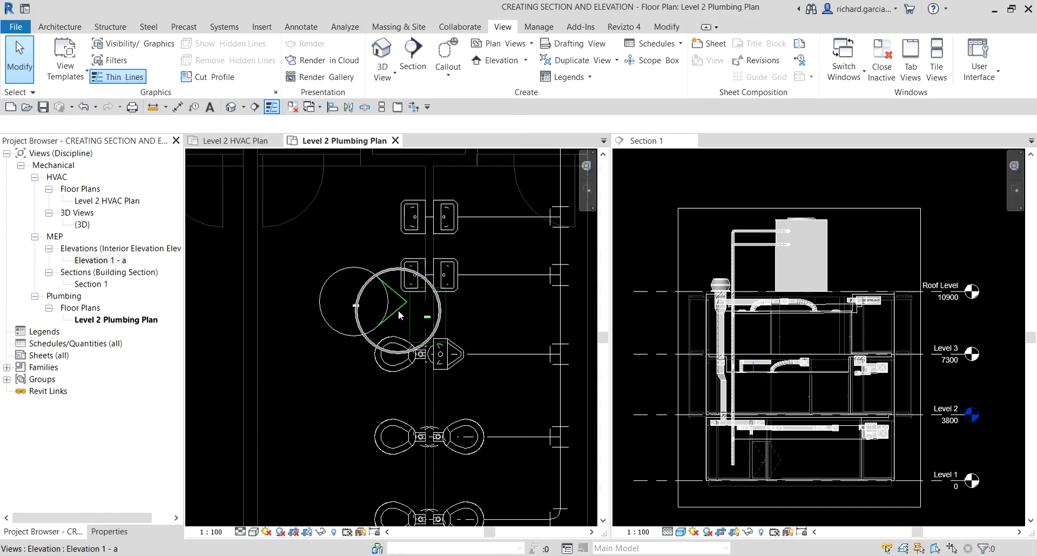
pyautogui.doubleClick(397, 309)
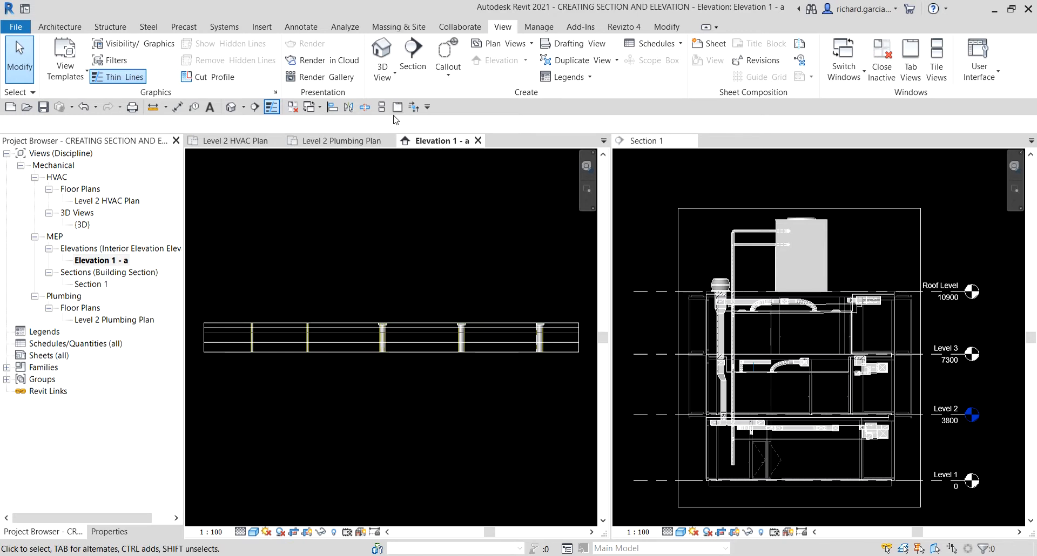
pyautogui.click(910, 54)
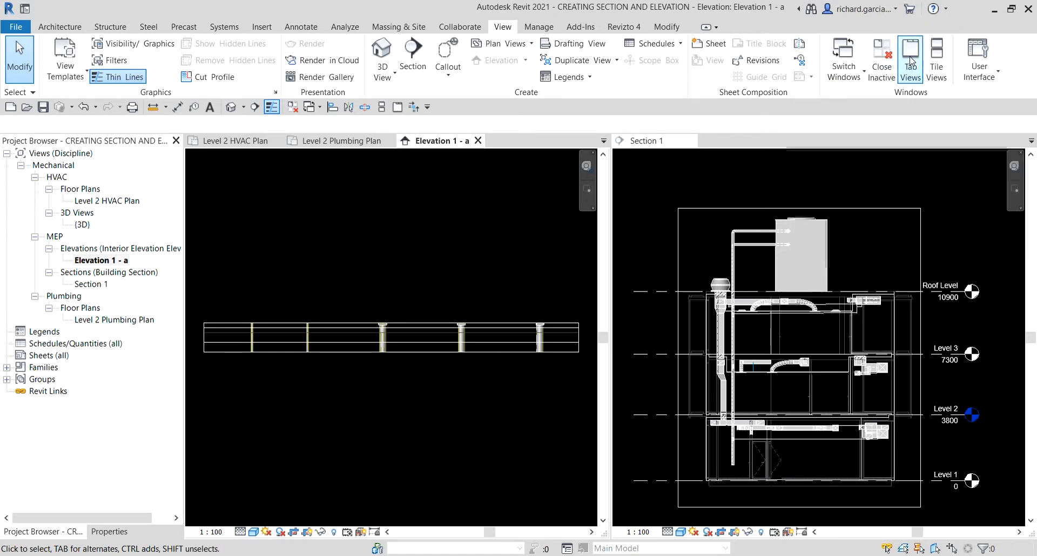
# Select the elevation's crop boundary and extend its lower edge below the drain pipe and its upper edge above the floor.
pyautogui.scroll(4, 532, 356)
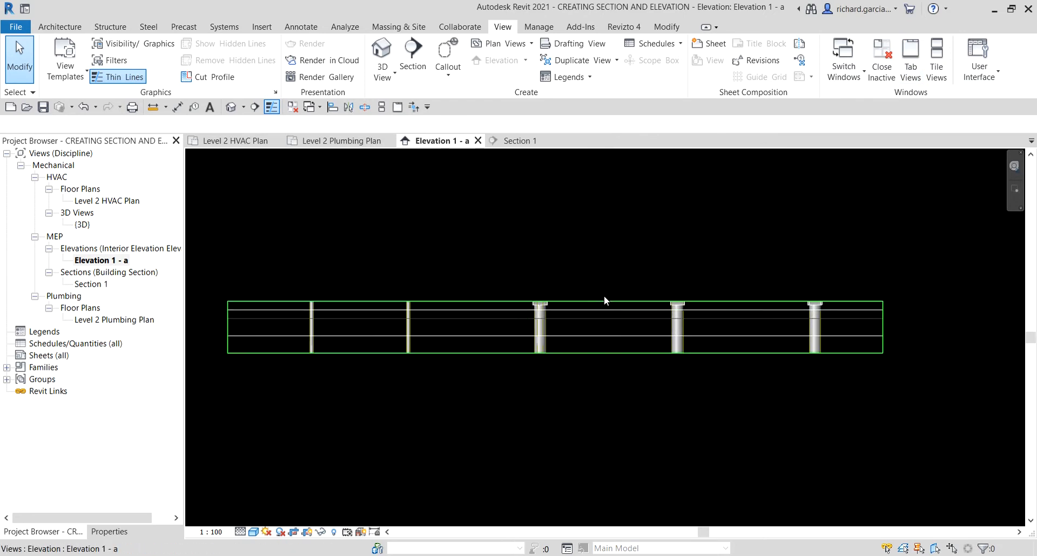
pyautogui.click(604, 297)
pyautogui.scroll(-1, 549, 339)
pyautogui.moveTo(545, 291); pyautogui.dragTo(536, 276, button='middle')
pyautogui.moveTo(535, 275); pyautogui.dragTo(539, 365)
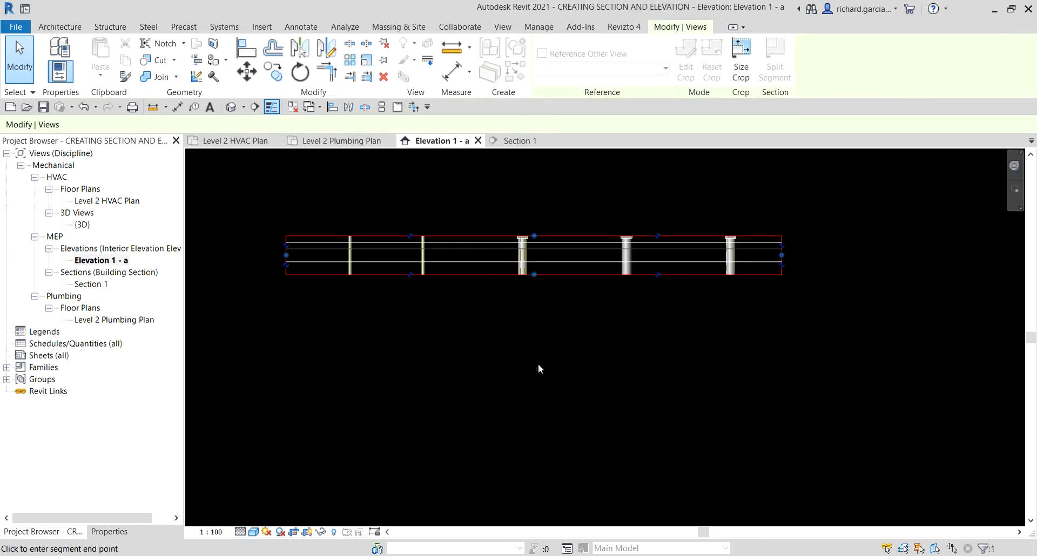
pyautogui.moveTo(534, 235); pyautogui.dragTo(541, 161)
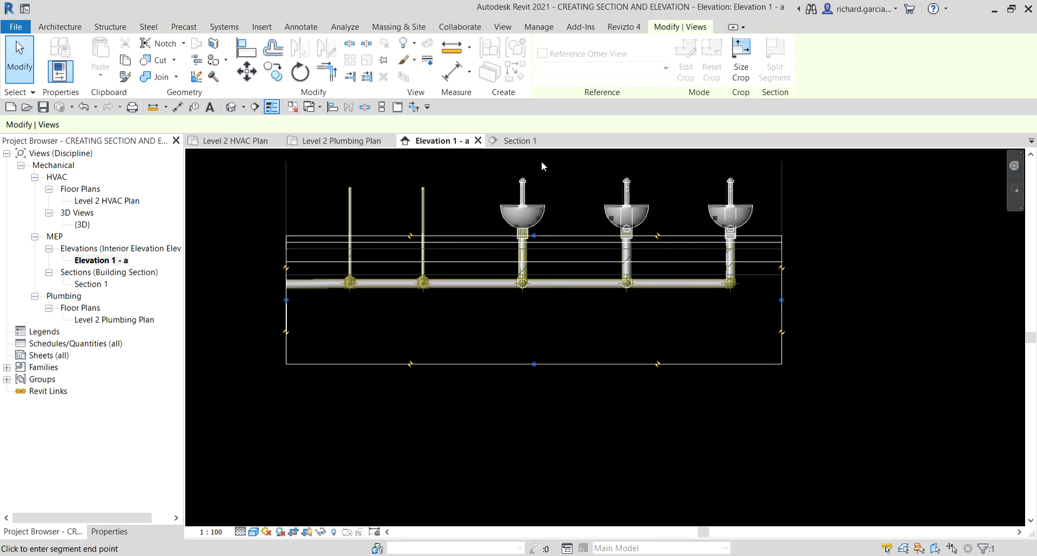
# Raise the crop's upper edge above all fixtures, pull its lower edge closer to the drain pipe, widen it past the adjacent wall, and deselect it.
pyautogui.scroll(1, 534, 208)
pyautogui.moveTo(534, 208); pyautogui.dragTo(549, 305, button='middle')
pyautogui.moveTo(549, 252); pyautogui.dragTo(558, 198)
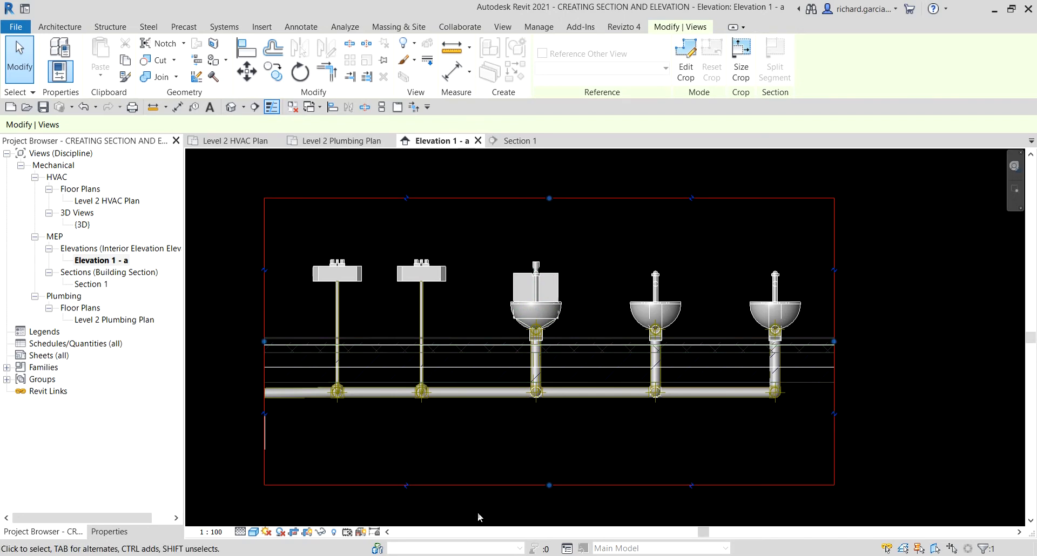
pyautogui.moveTo(549, 484); pyautogui.dragTo(558, 445)
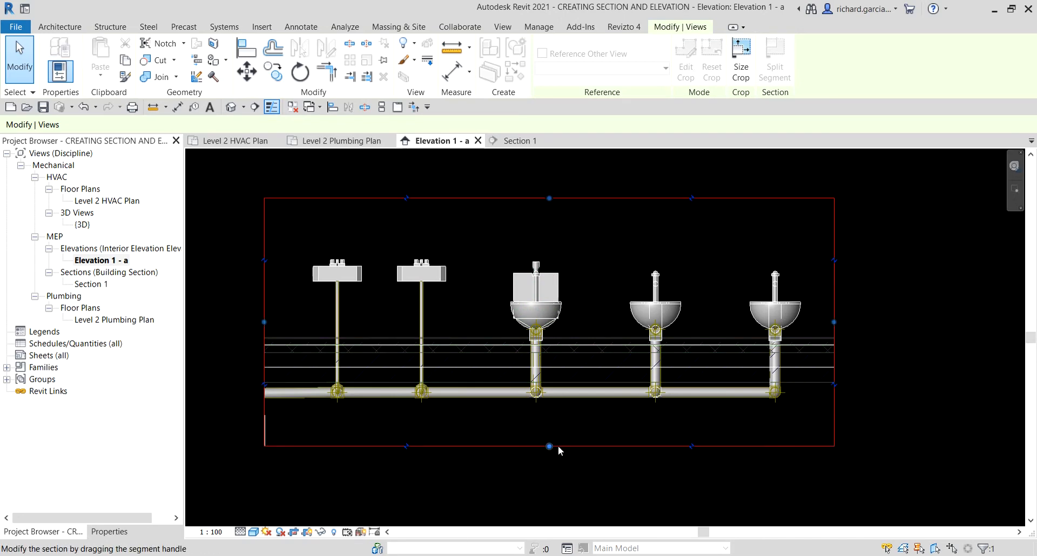
pyautogui.moveTo(264, 323); pyautogui.dragTo(225, 322)
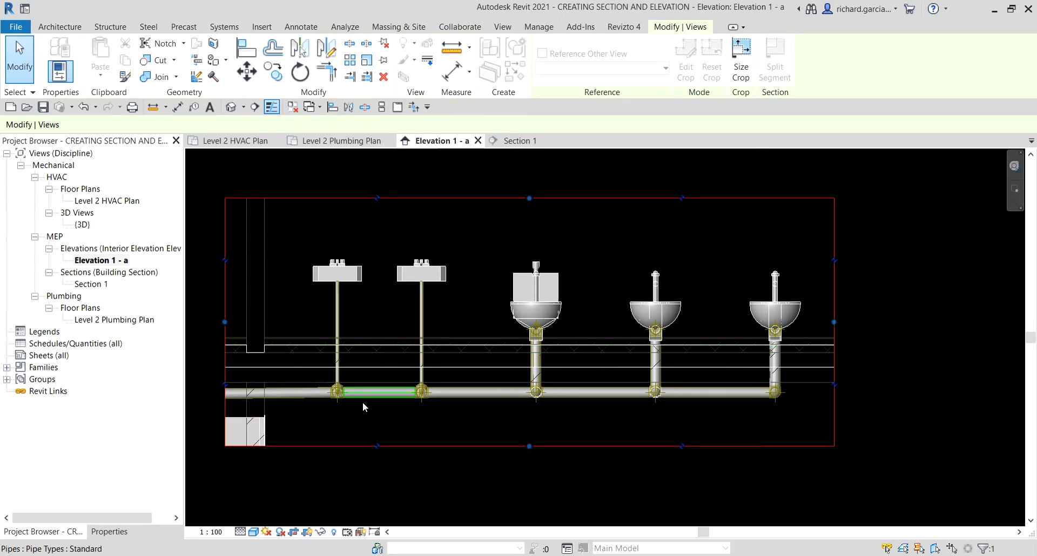
pyautogui.click(477, 491)
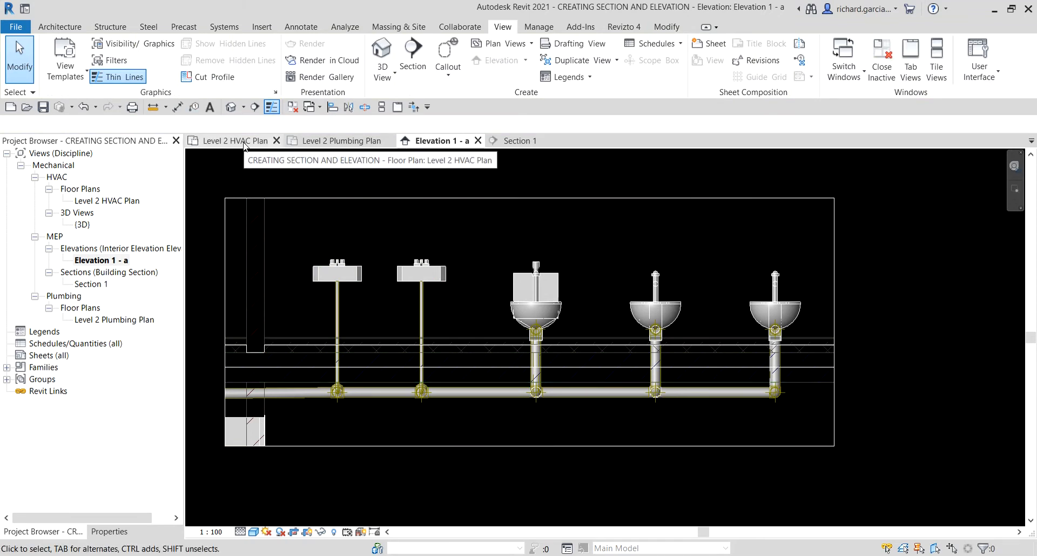
# Close the Level 2 HVAC Plan and Section 1 views, and tile the Level 2 Plumbing Plan beside Elevation 1 - a.
pyautogui.click(276, 140)
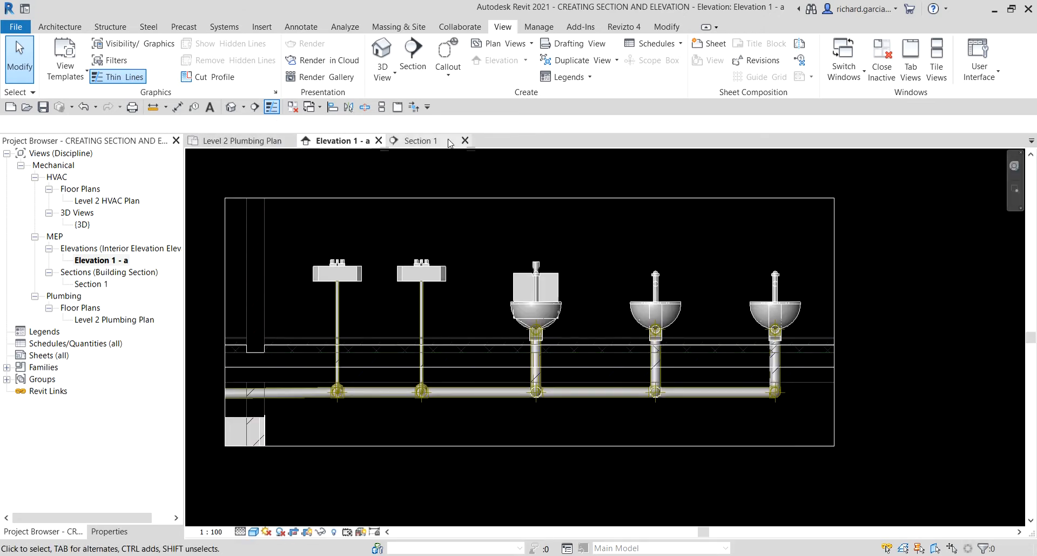
pyautogui.click(464, 141)
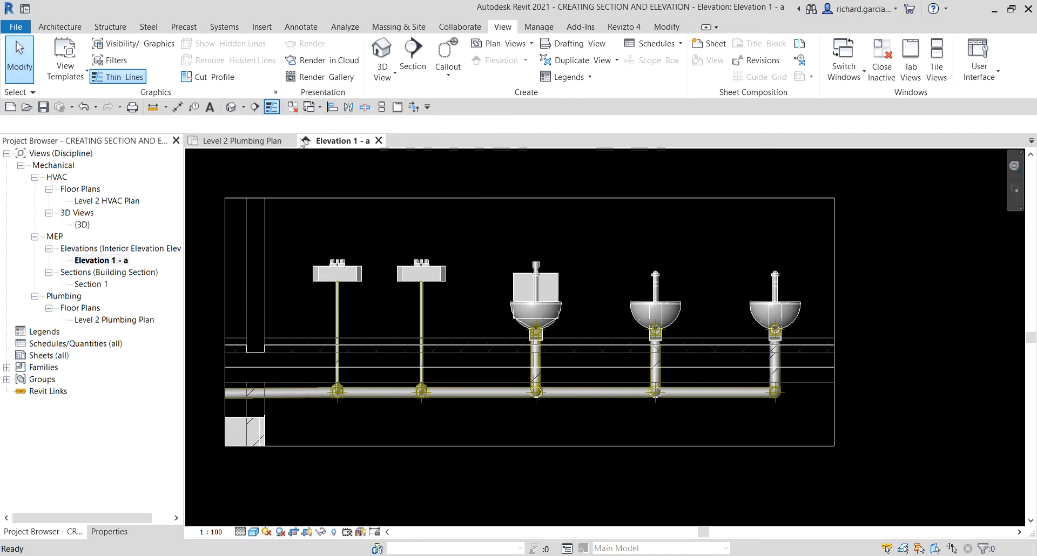
pyautogui.click(230, 141)
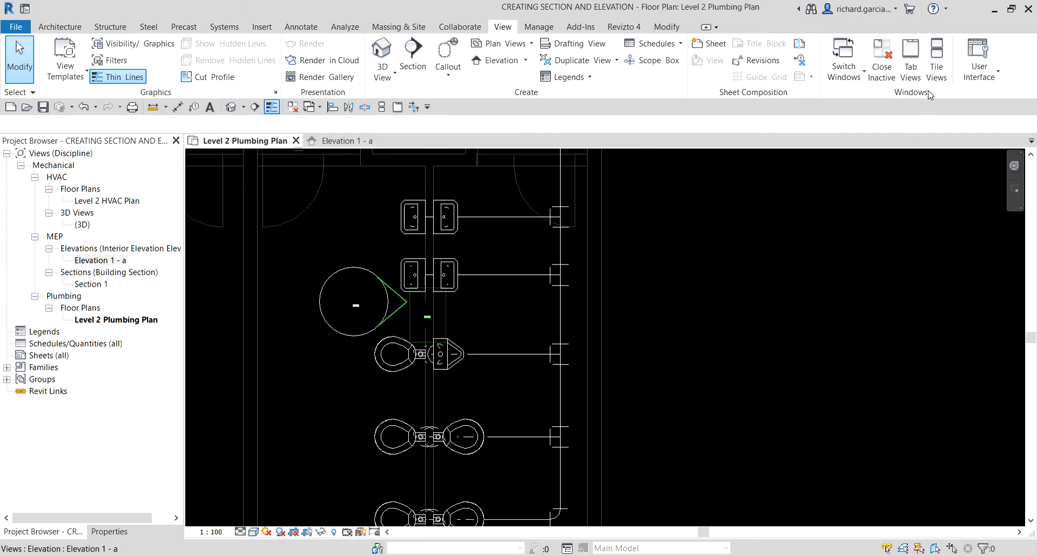
pyautogui.click(939, 68)
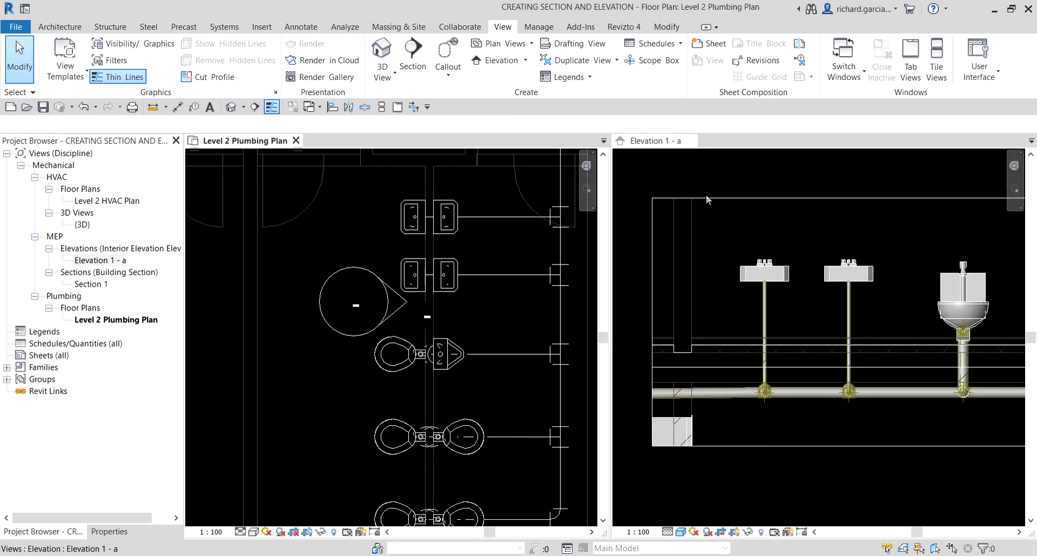
pyautogui.scroll(-2, 420, 319)
pyautogui.moveTo(480, 333); pyautogui.dragTo(385, 354, button='middle')
pyautogui.scroll(-5, 774, 325)
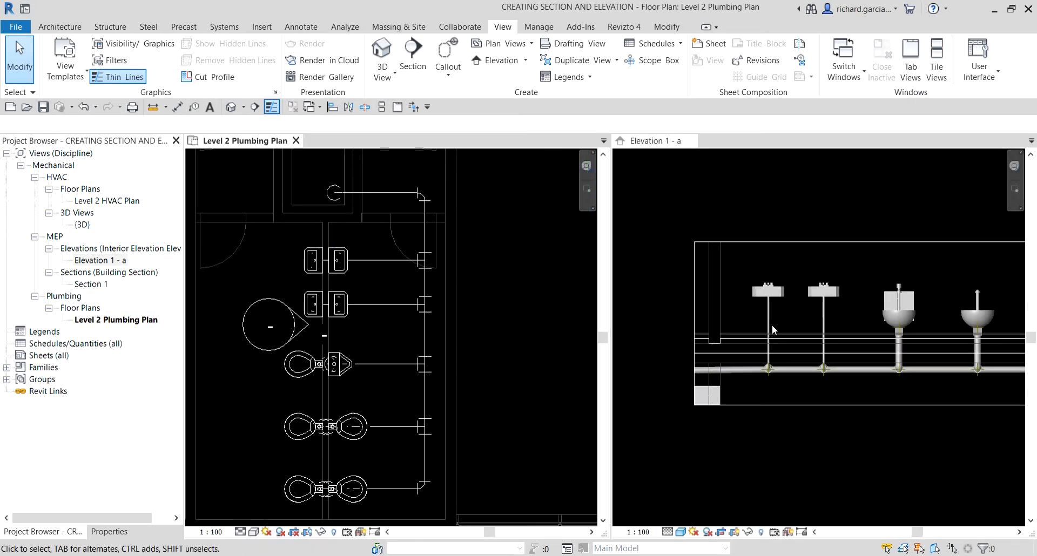
pyautogui.moveTo(867, 335); pyautogui.dragTo(813, 340, button='middle')
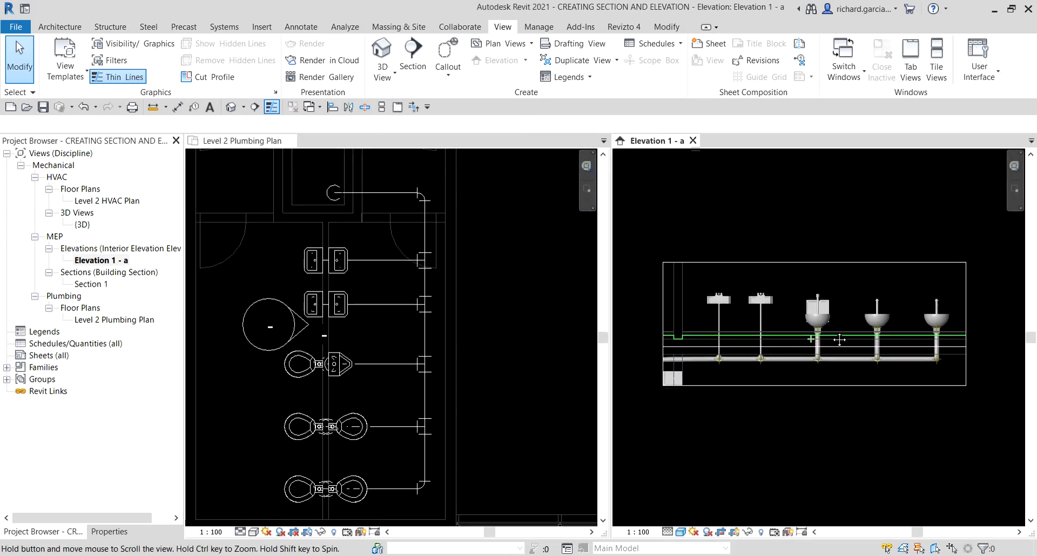
# Select the elevation marker's circle in the plumbing plan, examine its direction checkboxes and rotation control, and release the marker.
pyautogui.scroll(2, 261, 327)
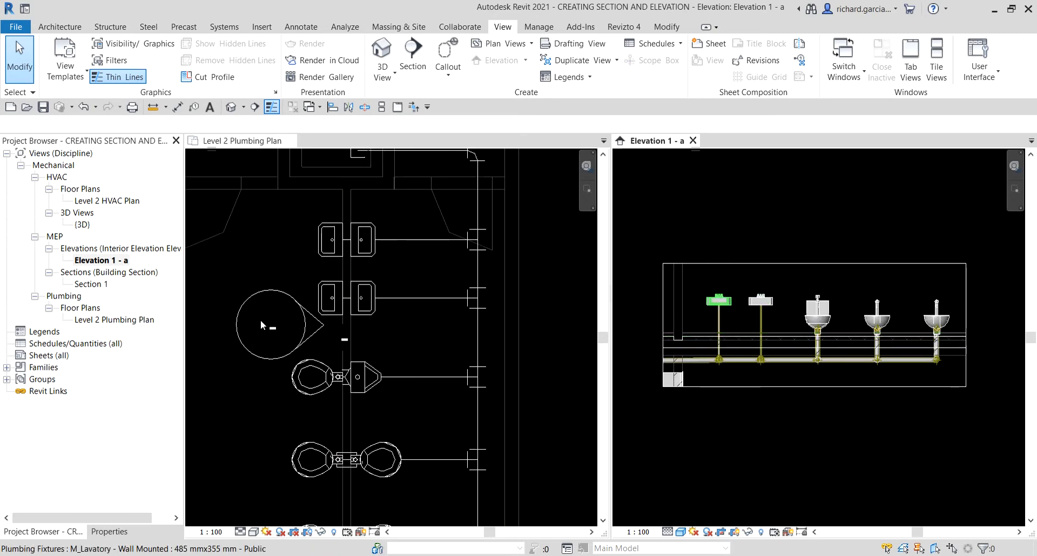
pyautogui.click(255, 300)
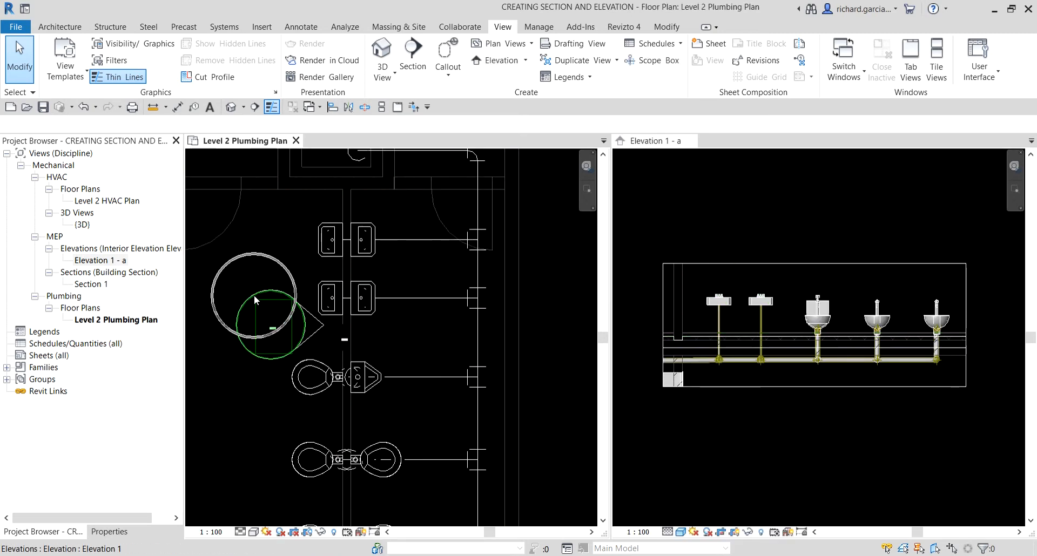
pyautogui.click(255, 300)
pyautogui.moveTo(279, 400); pyautogui.dragTo(343, 378, button='middle')
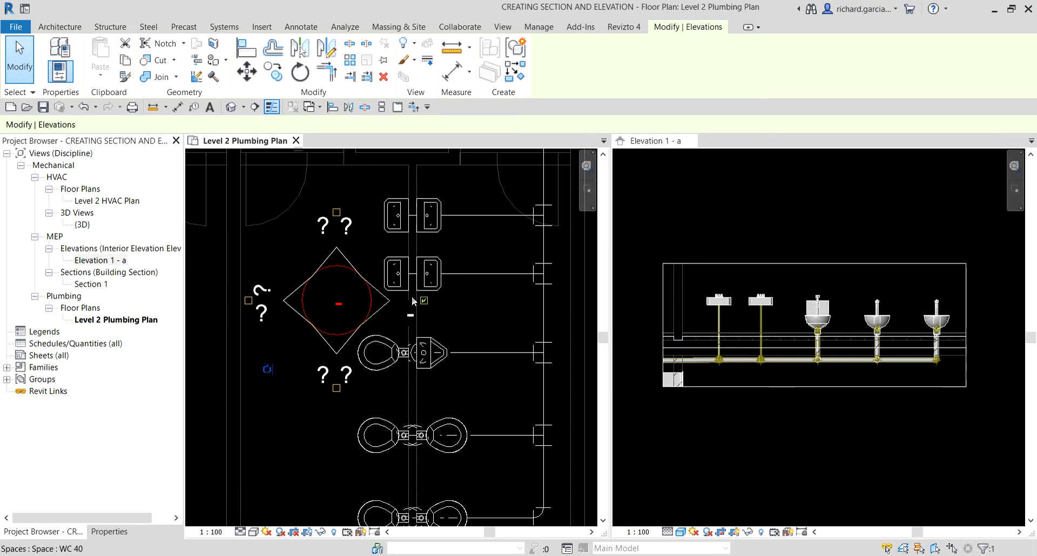
pyautogui.click(589, 268)
pyautogui.scroll(-2, 378, 295)
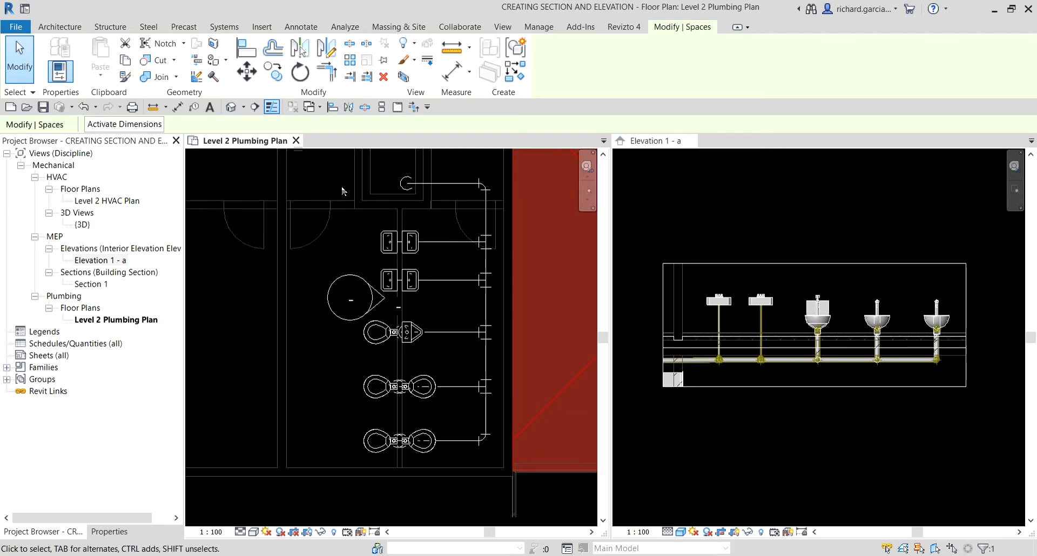
# Select the elevation marker's circle in the plumbing plan and turn on its upward-facing direction to add a second interior elevation.
pyautogui.scroll(2, 350, 273)
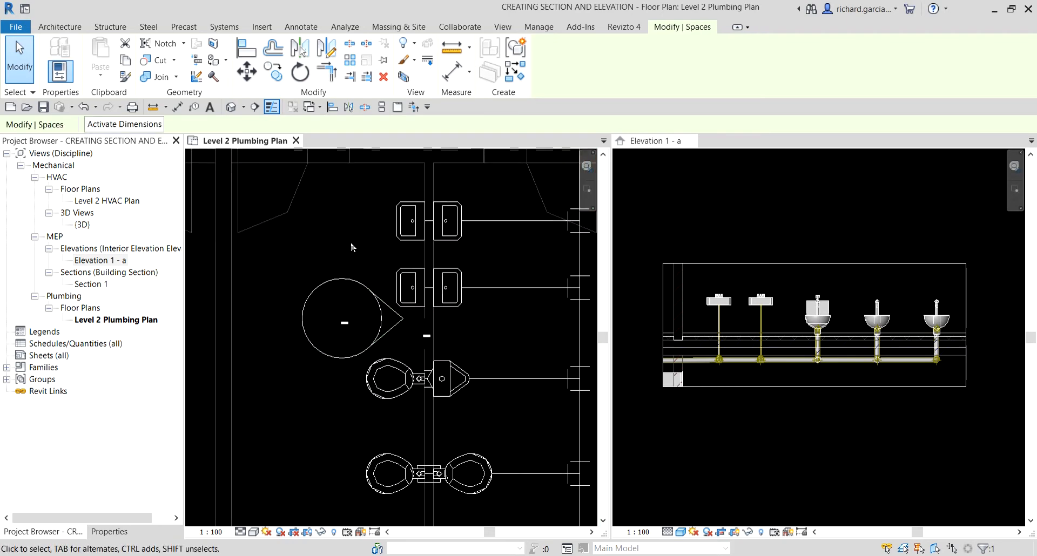
pyautogui.click(339, 281)
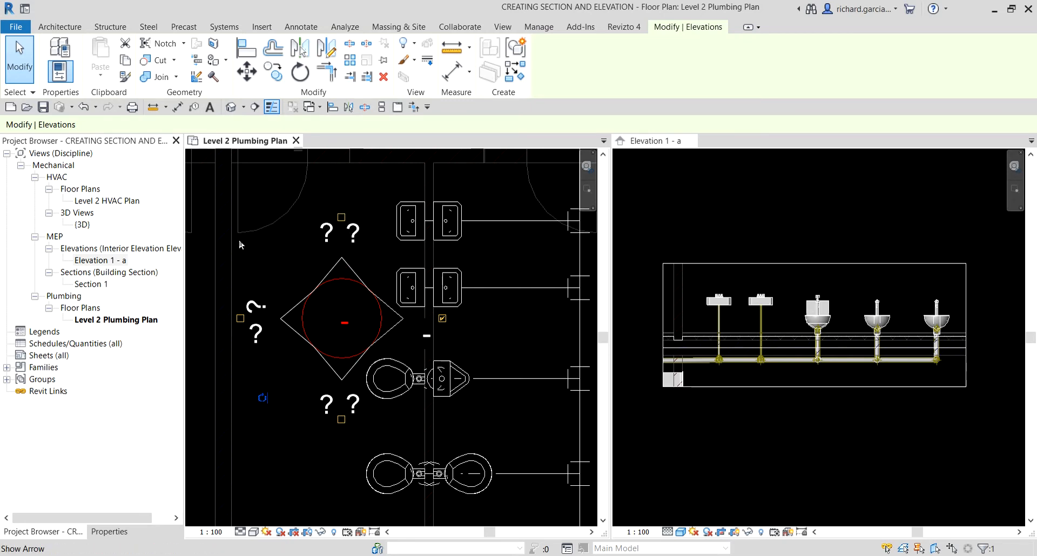
pyautogui.press('ctrl')
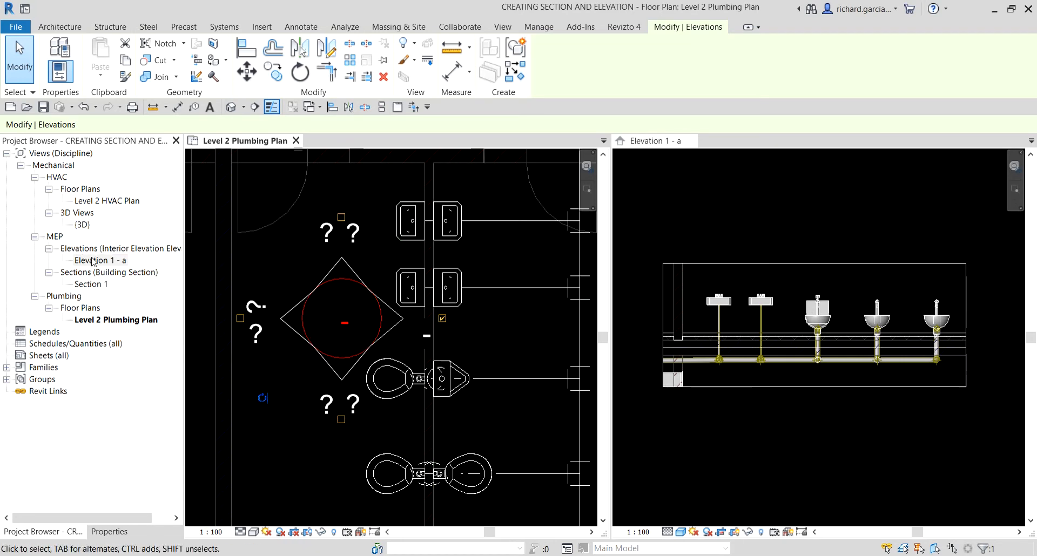
pyautogui.press('ctrl')
pyautogui.press('ctrl')
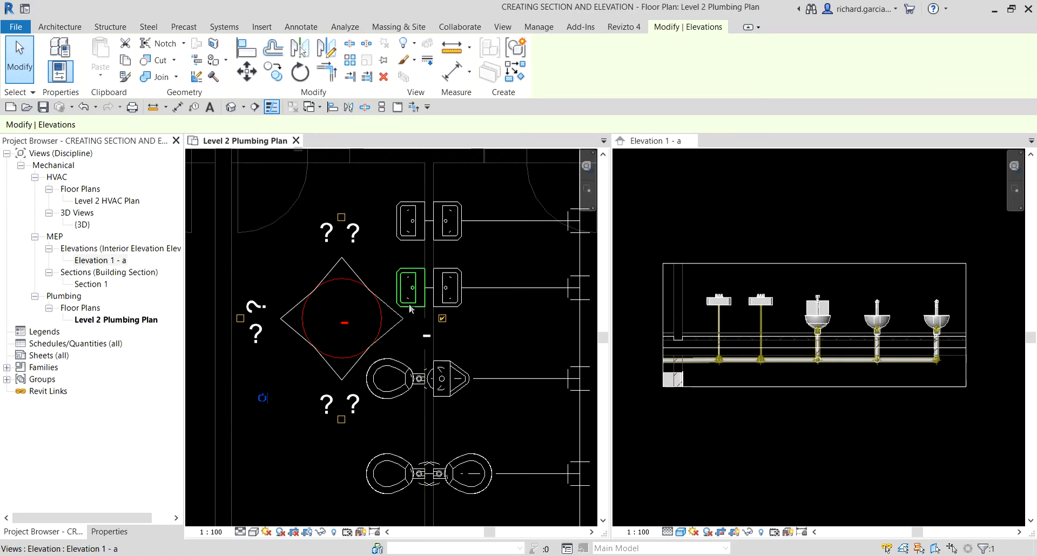
pyautogui.press('ctrl')
pyautogui.press('ctrl')
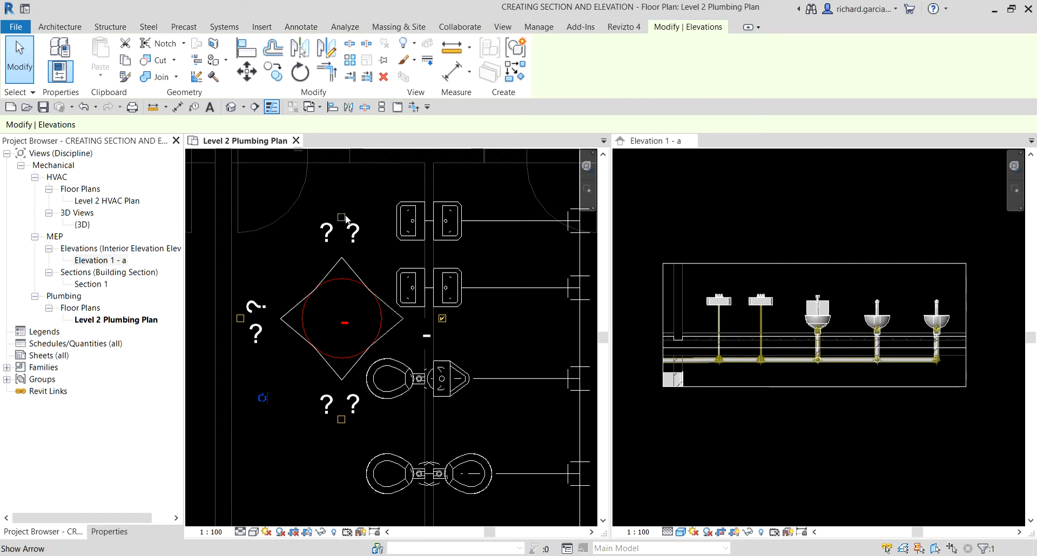
pyautogui.press('ctrl')
pyautogui.click(341, 217)
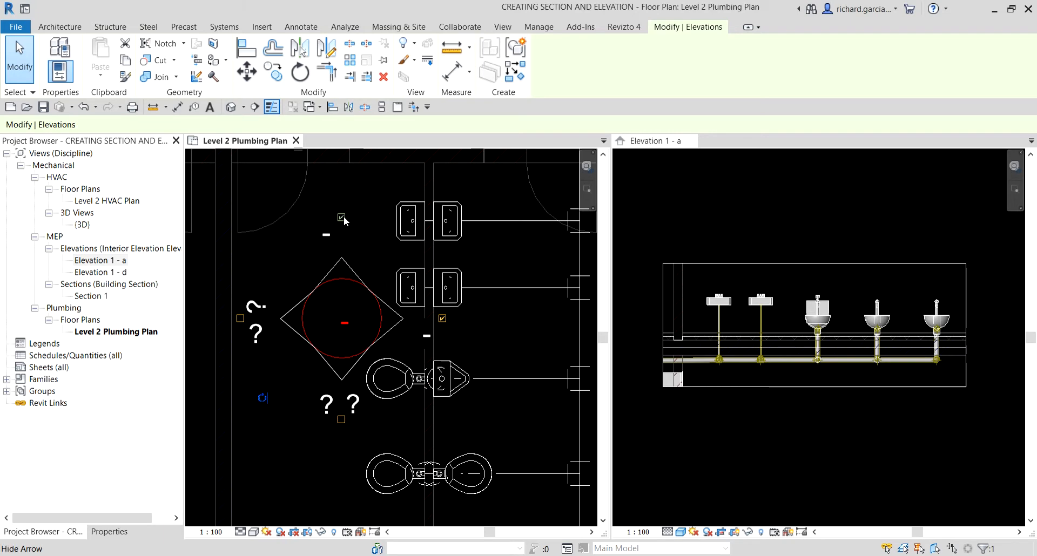
# Open the Elevation 1 - d view and raise its crop boundary's upper edge to the ceiling above the door.
pyautogui.click(102, 273)
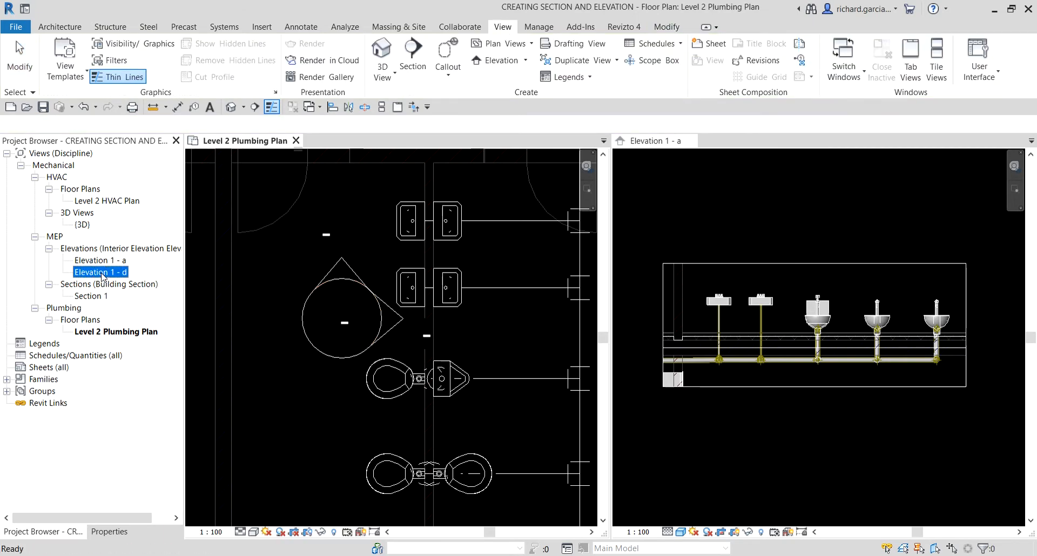
pyautogui.doubleClick(102, 273)
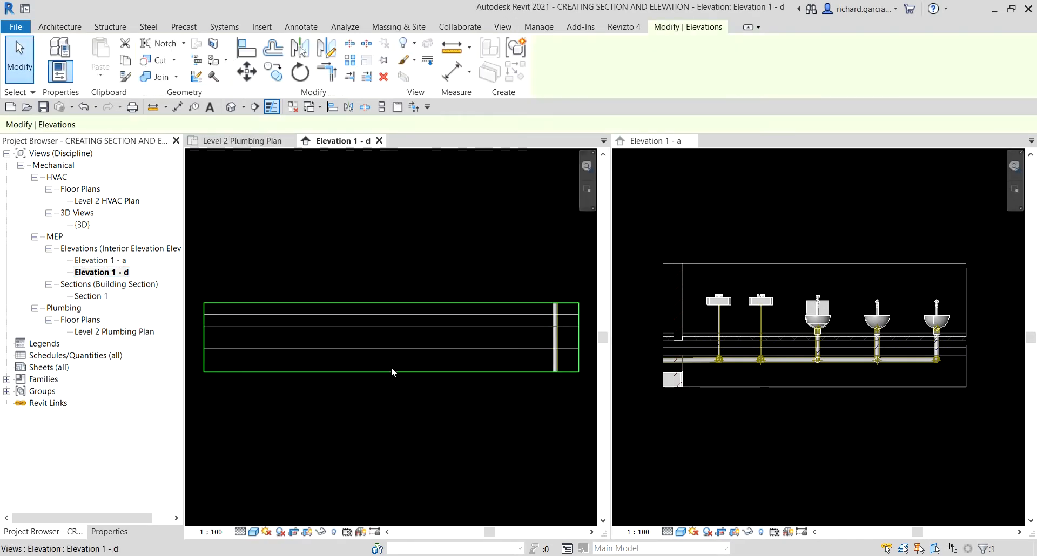
pyautogui.scroll(-1, 373, 363)
pyautogui.click(374, 369)
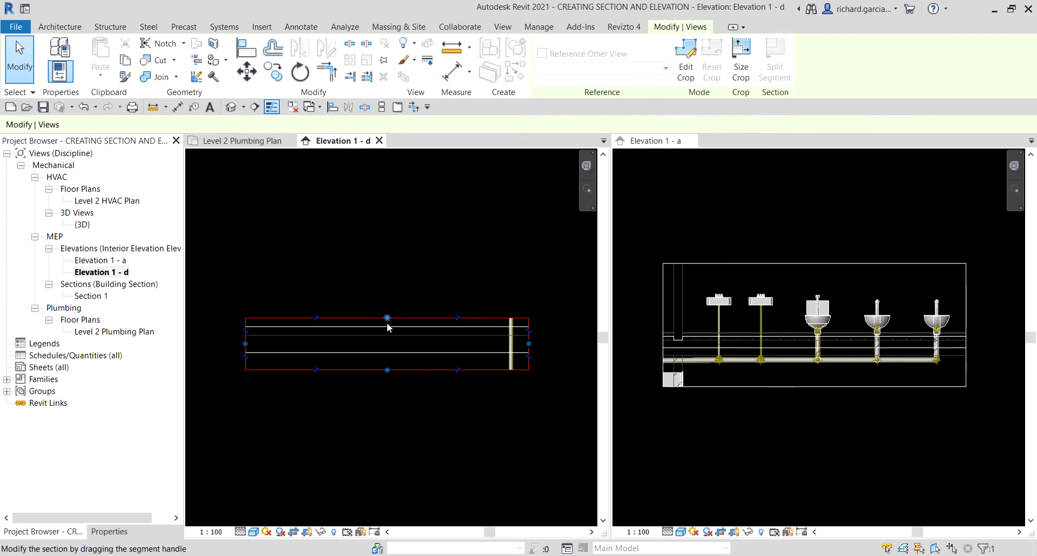
pyautogui.moveTo(387, 317); pyautogui.dragTo(401, 174)
pyautogui.scroll(-1, 394, 352)
pyautogui.moveTo(394, 352); pyautogui.dragTo(387, 432, button='middle')
pyautogui.scroll(1, 393, 413)
pyautogui.moveTo(365, 311); pyautogui.dragTo(371, 215)
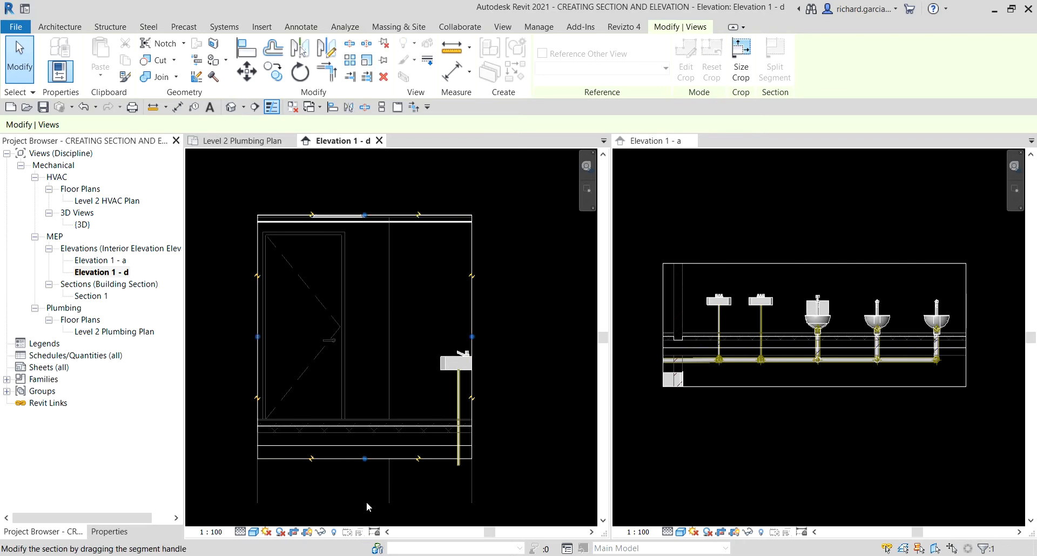
# Extend the crop's lower edge just below the drain pipe and widen it beyond the wall to include the second washbasin.
pyautogui.moveTo(366, 503); pyautogui.dragTo(366, 503)
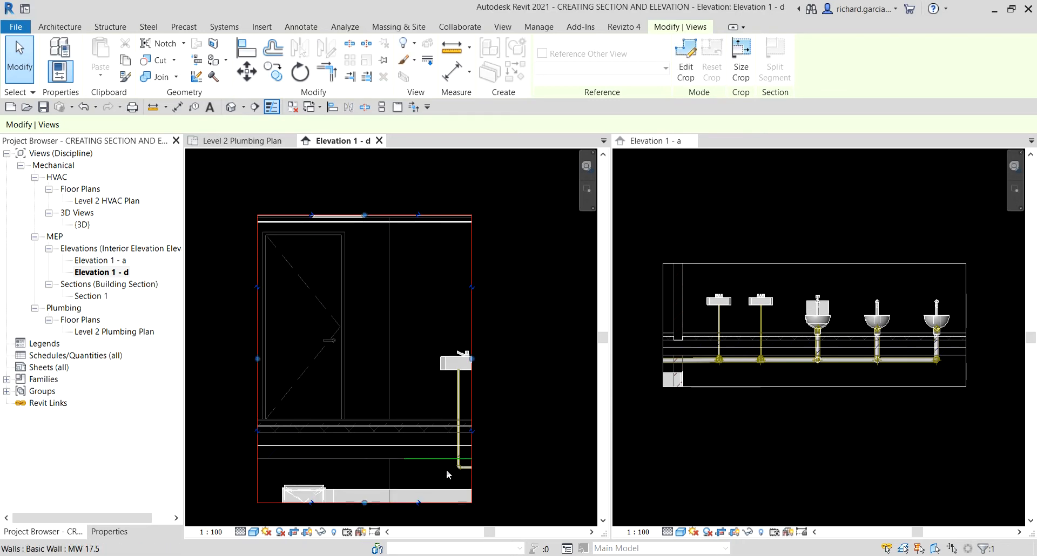
pyautogui.click(365, 504)
pyautogui.click(372, 476)
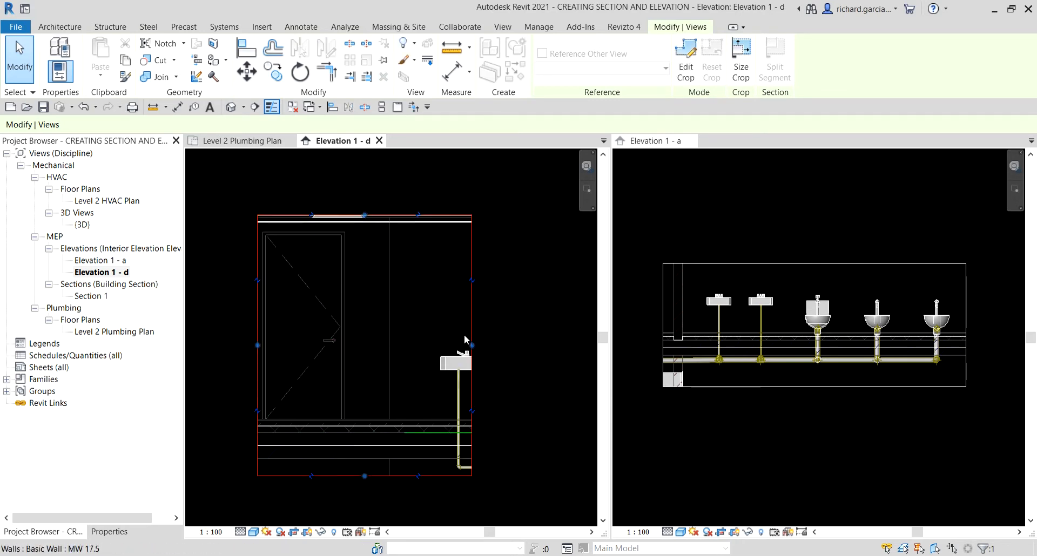
pyautogui.click(514, 344)
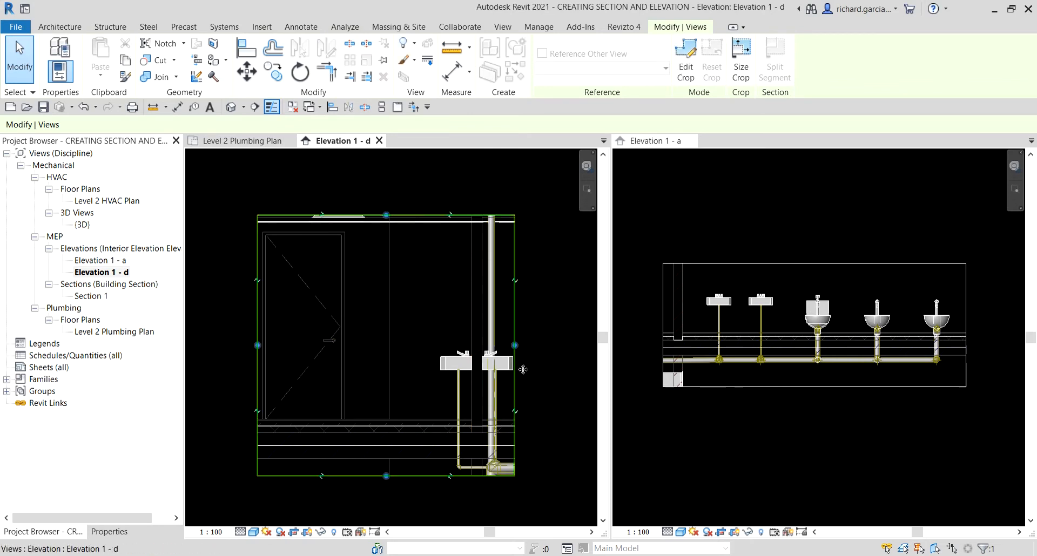
pyautogui.moveTo(519, 355); pyautogui.dragTo(446, 324, button='middle')
pyautogui.moveTo(442, 313); pyautogui.dragTo(458, 313)
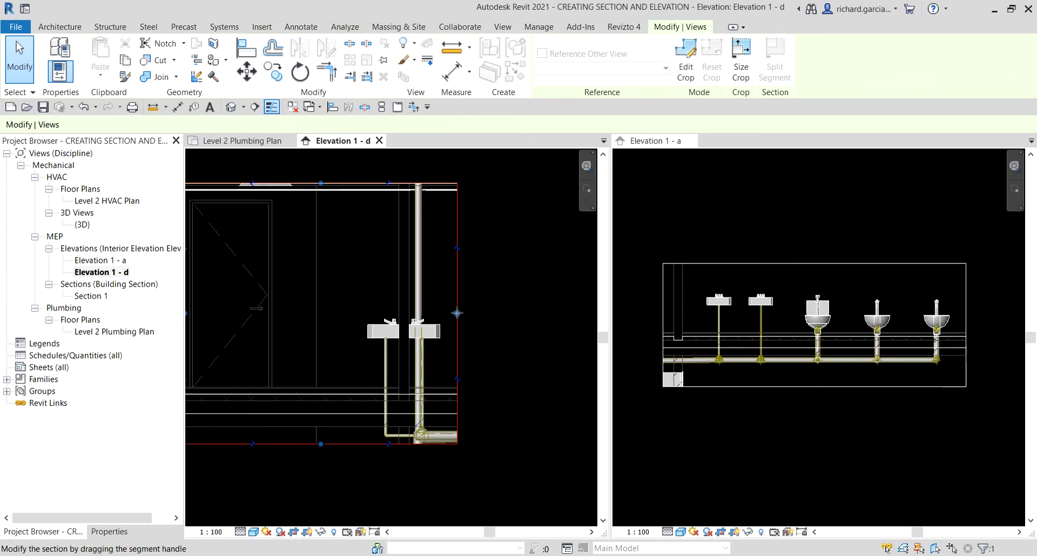
# Lower the crop's upper edge to just above the door and deselect the crop boundary.
pyautogui.moveTo(323, 186); pyautogui.dragTo(406, 199, button='middle')
pyautogui.moveTo(404, 196); pyautogui.dragTo(406, 210)
pyautogui.click(429, 181)
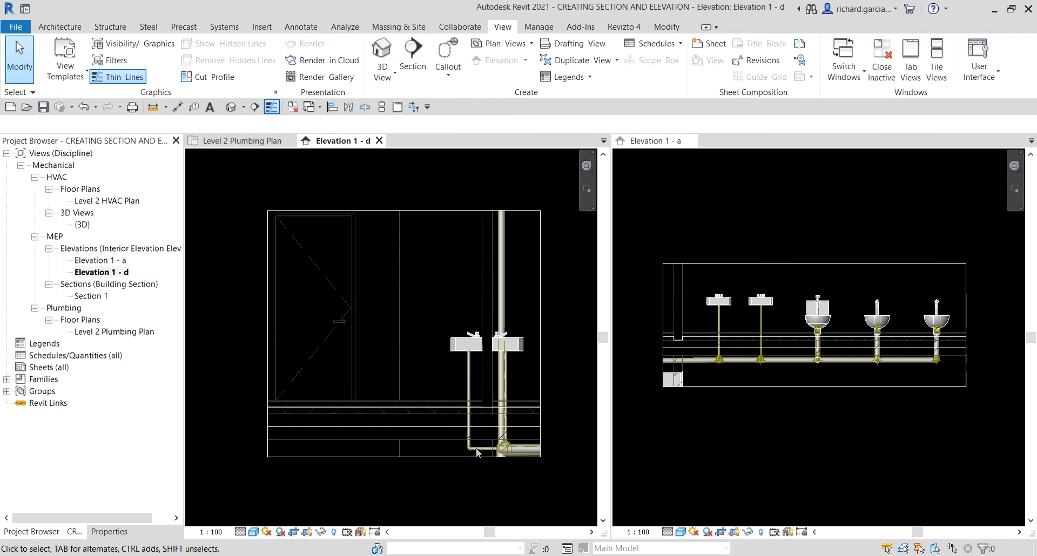
pyautogui.moveTo(491, 433); pyautogui.dragTo(447, 424, button='middle')
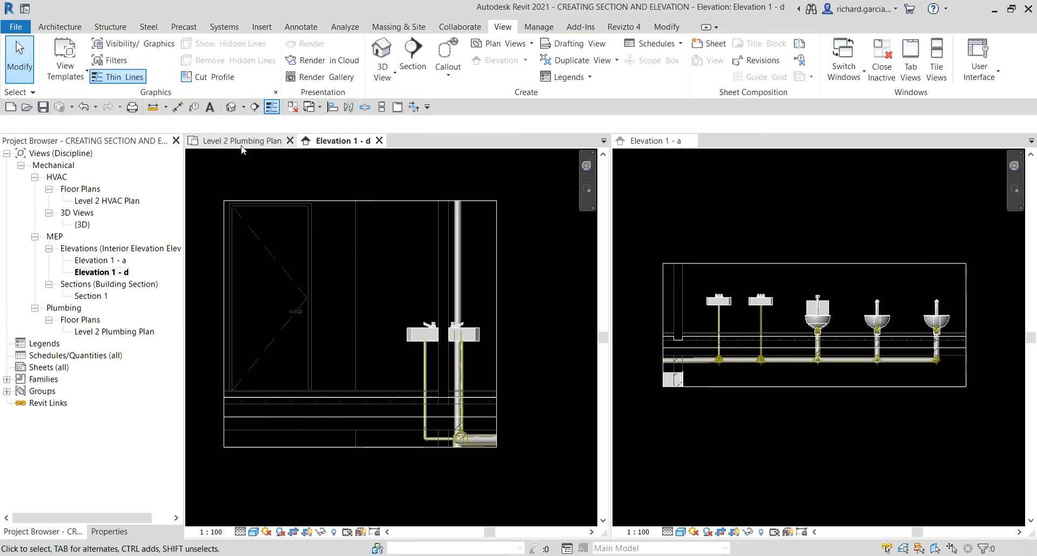
# Tile Elevation 1 - d, Elevation 1 - a and the Level 2 Plumbing Plan so all three views show together.
pyautogui.click(933, 57)
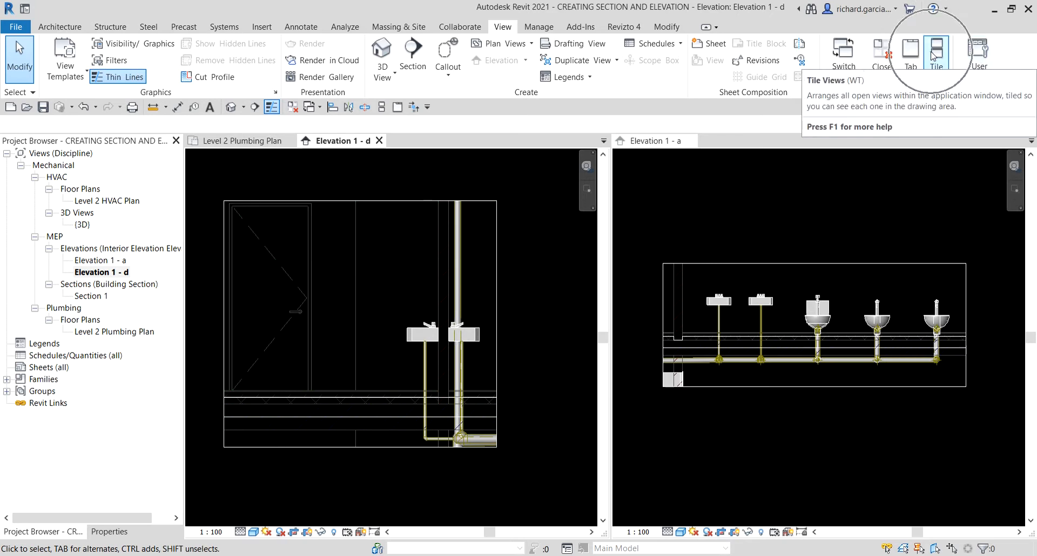
pyautogui.scroll(-4, 455, 238)
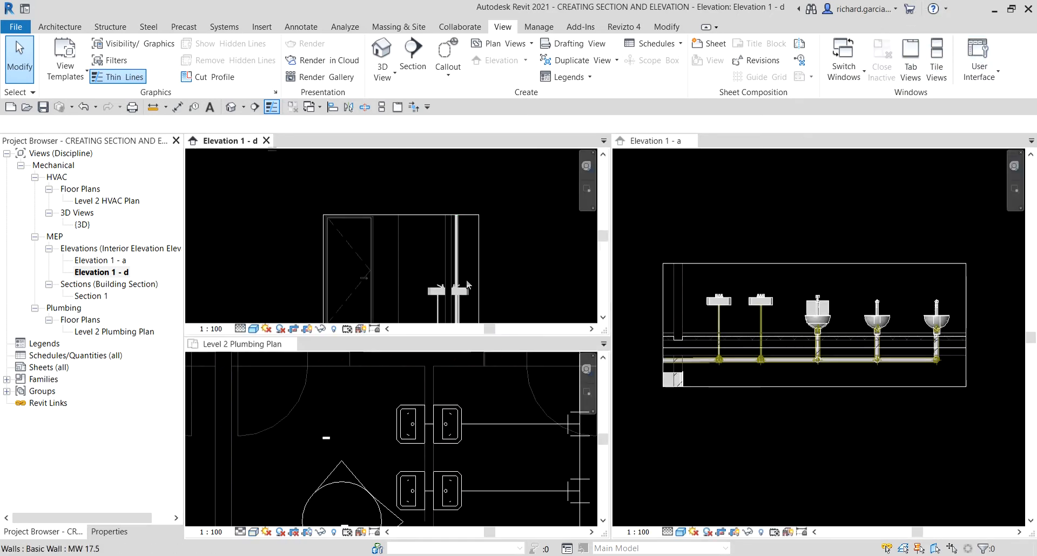
pyautogui.scroll(-2, 434, 243)
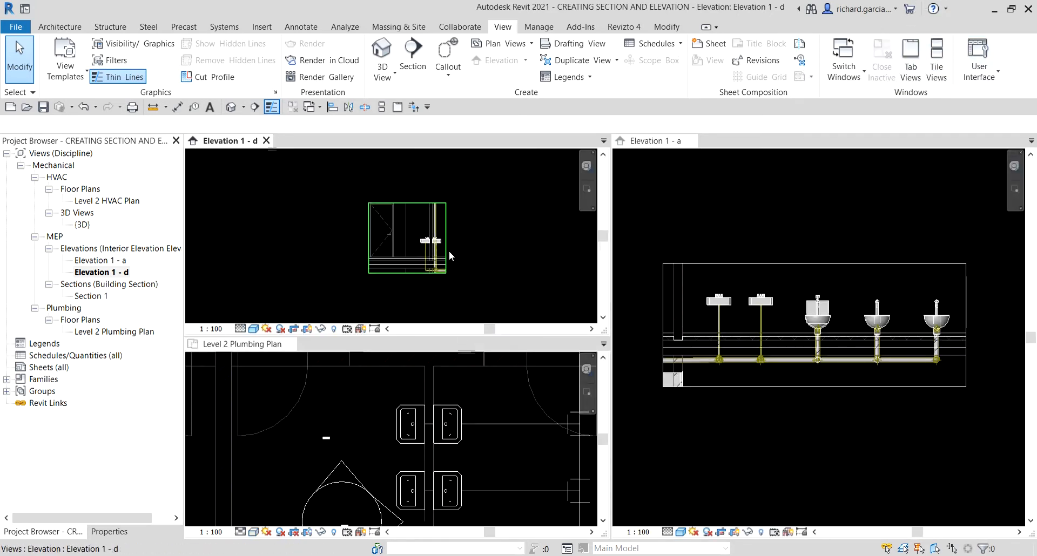
pyautogui.moveTo(448, 250); pyautogui.dragTo(353, 180, button='middle')
pyautogui.scroll(-3, 765, 303)
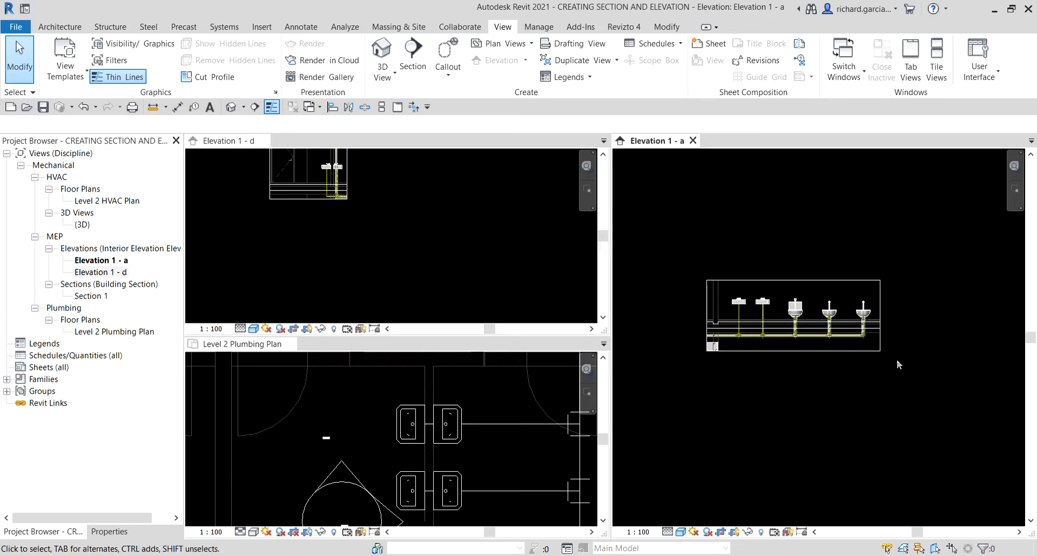
pyautogui.moveTo(789, 341); pyautogui.dragTo(965, 353, button='middle')
pyautogui.scroll(1, 965, 354)
pyautogui.scroll(-2, 496, 421)
# Fit all tiled views with Zoom All to Fit, and frame the elevation marker and fixtures in the plumbing plan.
pyautogui.click(335, 432)
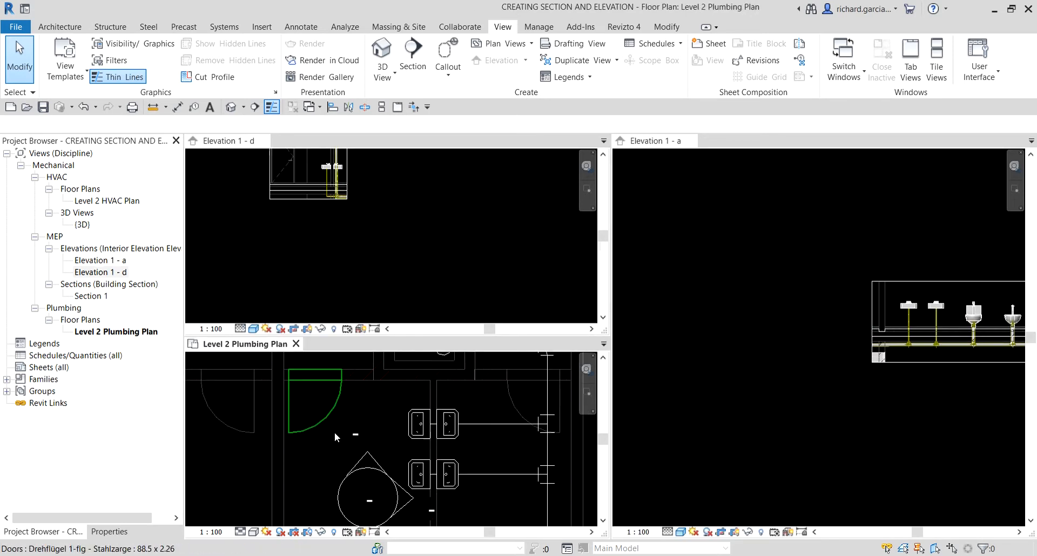
pyautogui.moveTo(419, 444); pyautogui.dragTo(311, 451, button='middle')
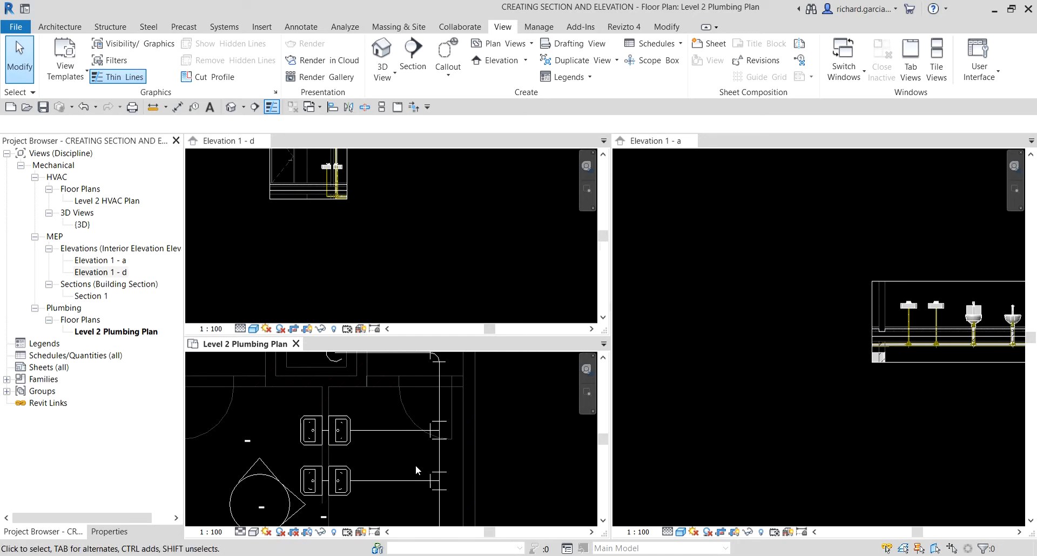
pyautogui.click(587, 405)
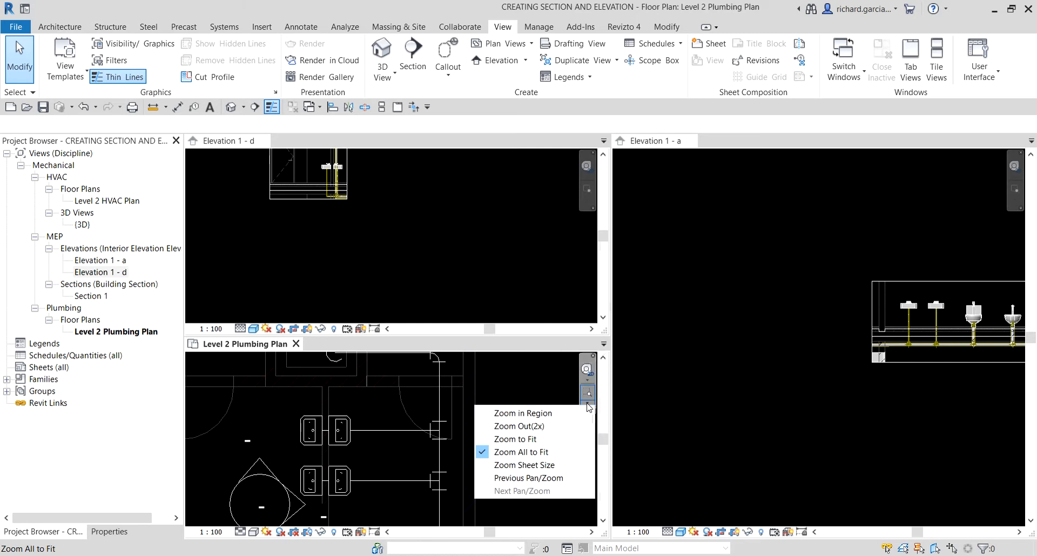
pyautogui.click(534, 454)
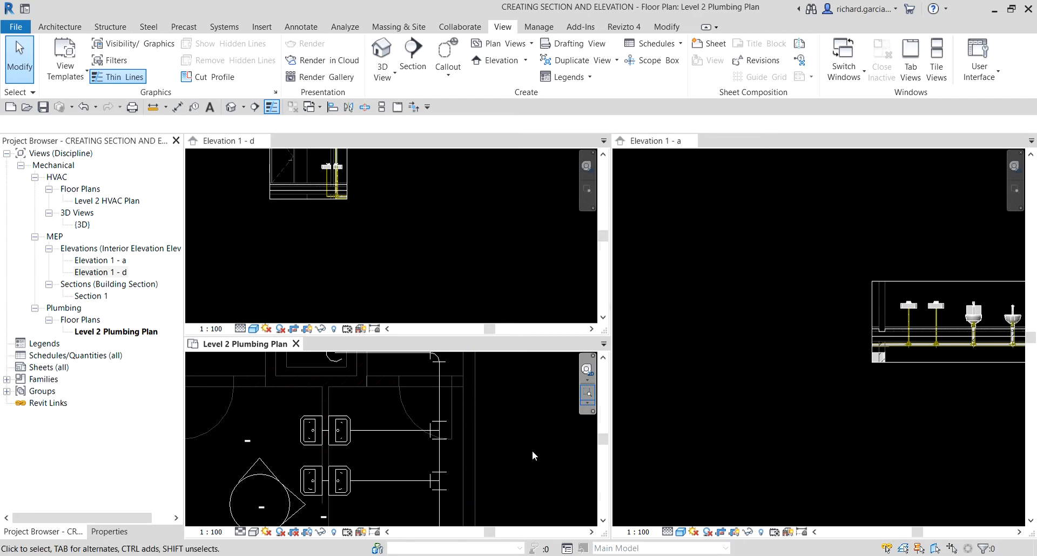
pyautogui.click(588, 393)
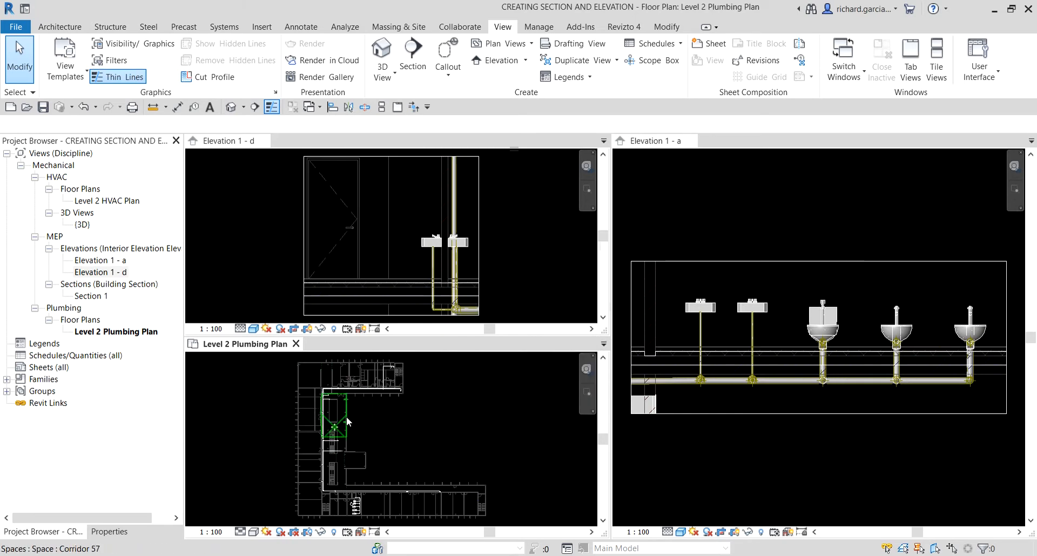
pyautogui.scroll(3, 348, 507)
pyautogui.scroll(5, 350, 509)
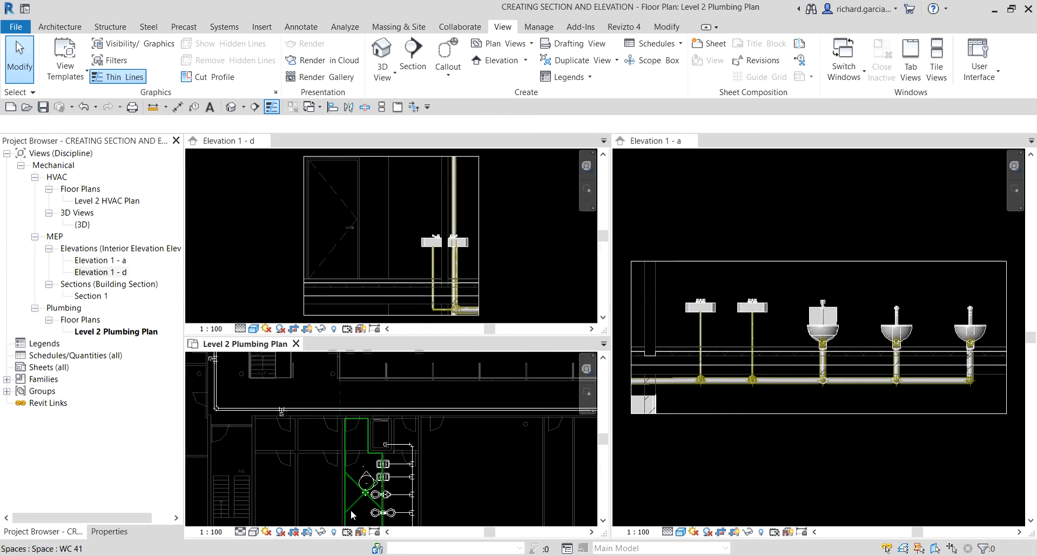
pyautogui.scroll(-2, 419, 439)
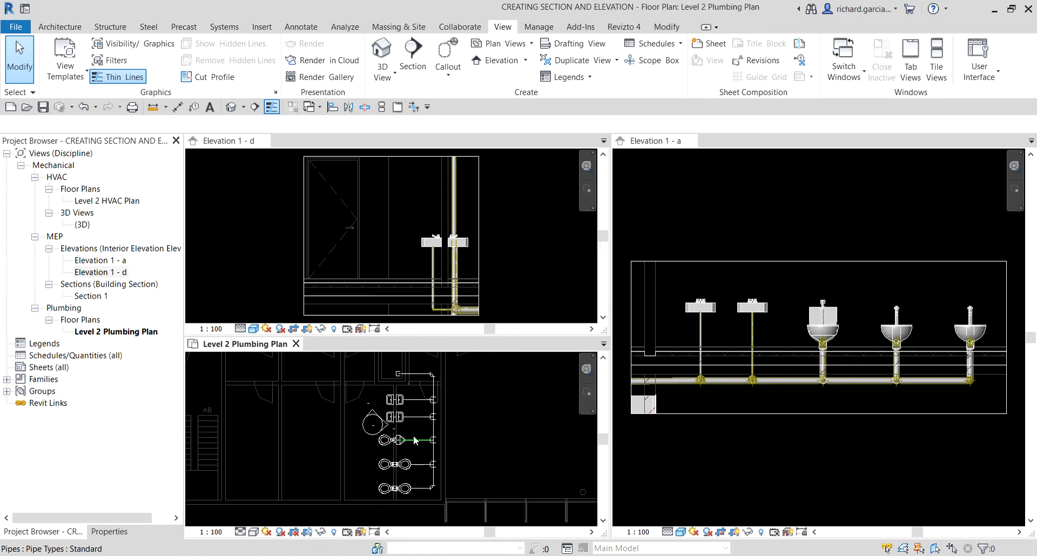
pyautogui.scroll(3, 376, 435)
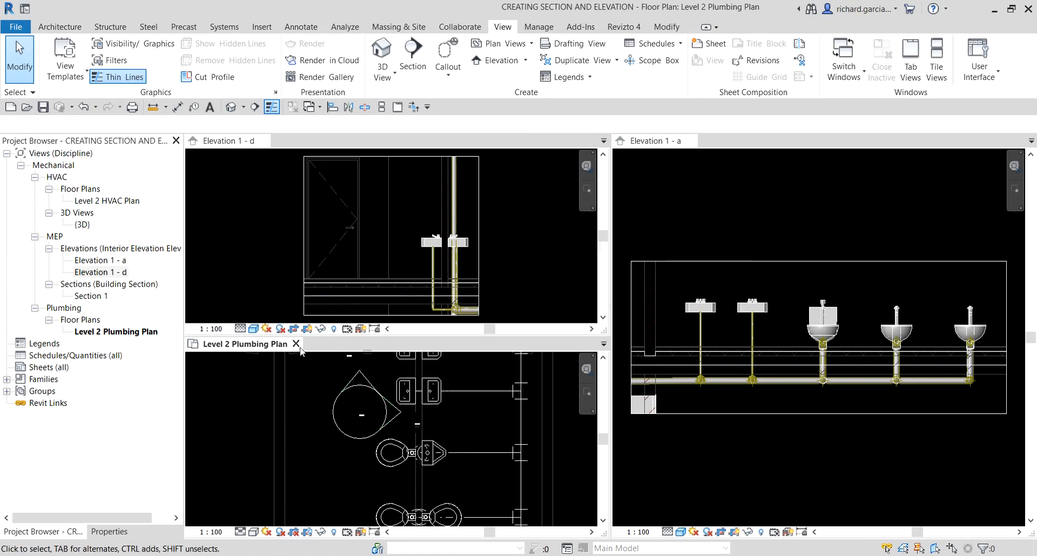
pyautogui.rightClick(101, 262)
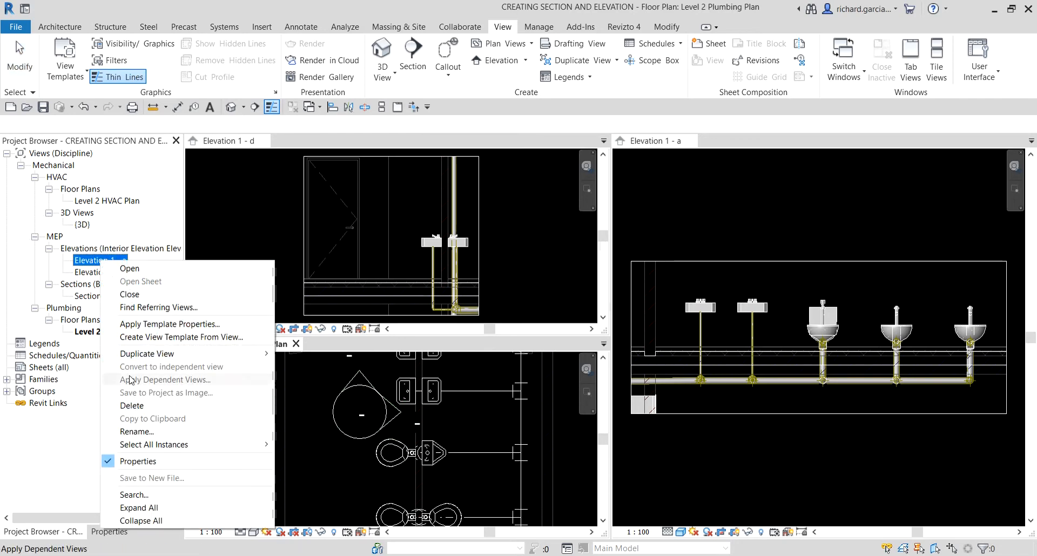
pyautogui.click(89, 298)
pyautogui.rightClick(88, 298)
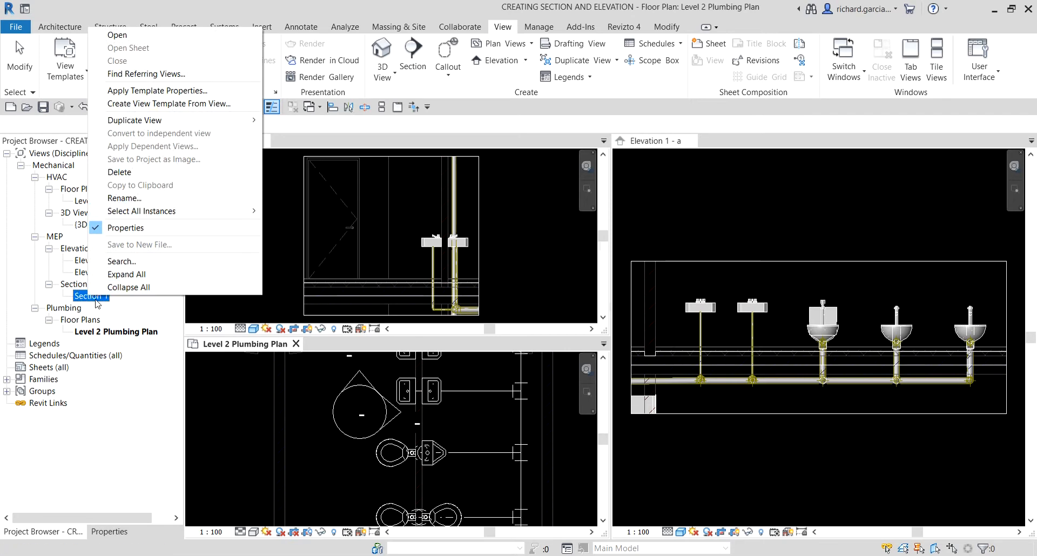
pyautogui.click(81, 298)
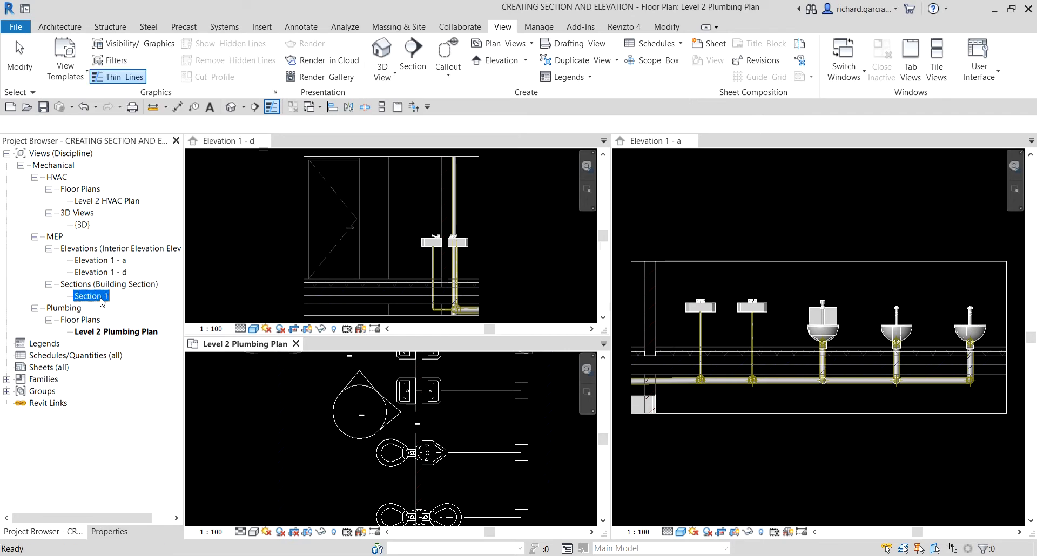
pyautogui.click(312, 398)
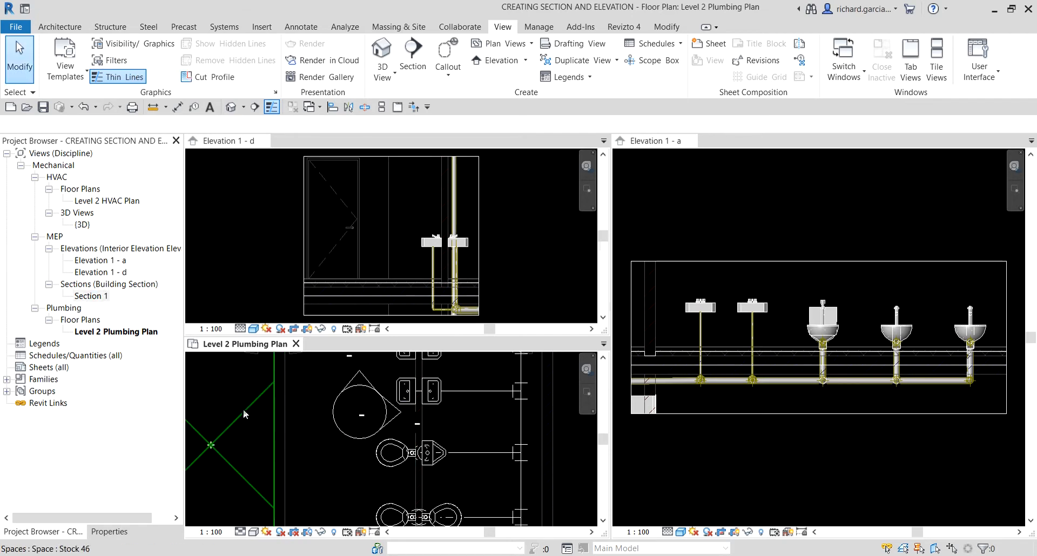
pyautogui.scroll(-2, 313, 405)
pyautogui.scroll(3, 346, 402)
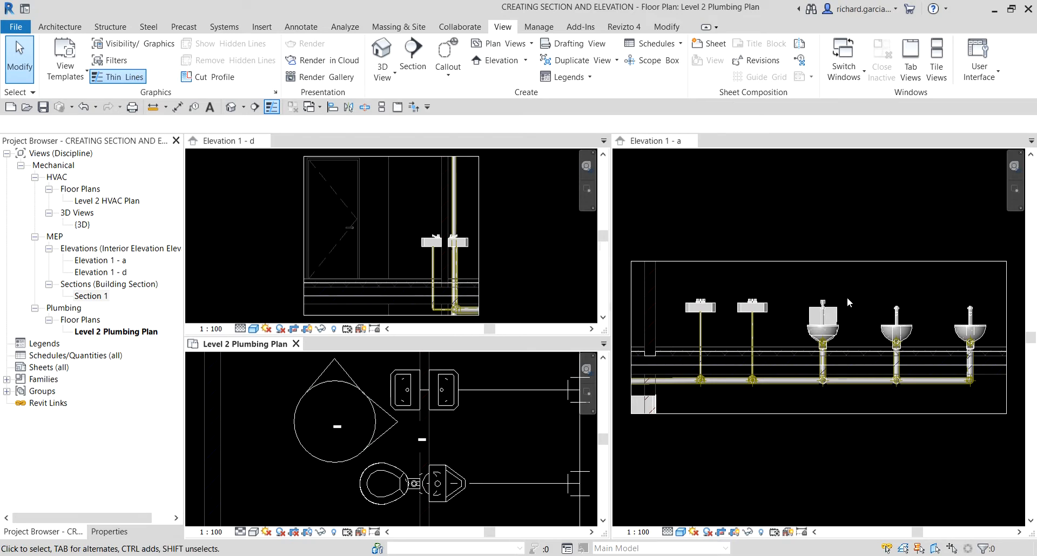
# Start a new sheet and choose to load a title block family for it.
pyautogui.press('ctrl')
pyautogui.press('ctrl')
pyautogui.rightClick(49, 368)
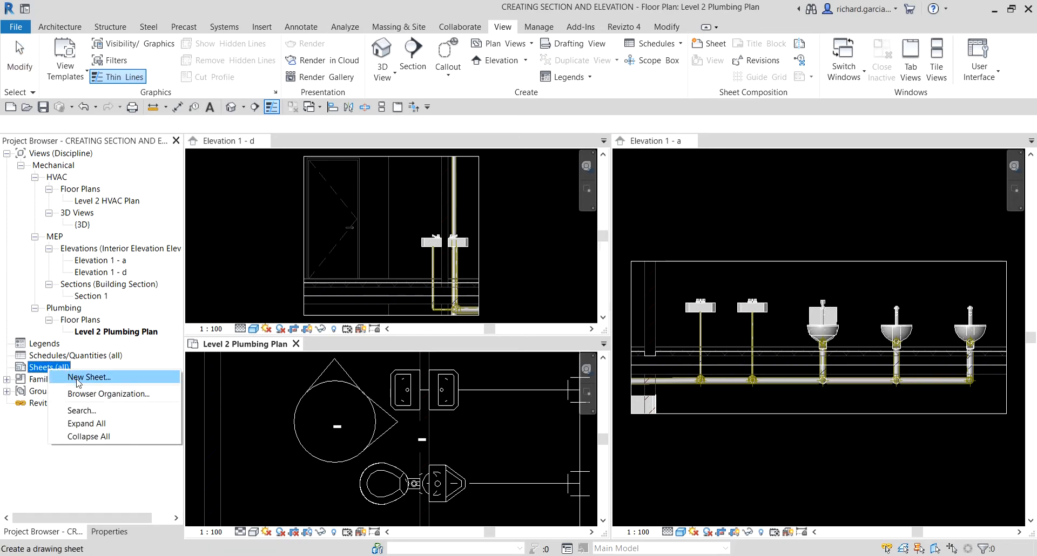
pyautogui.press('ctrl')
pyautogui.click(79, 381)
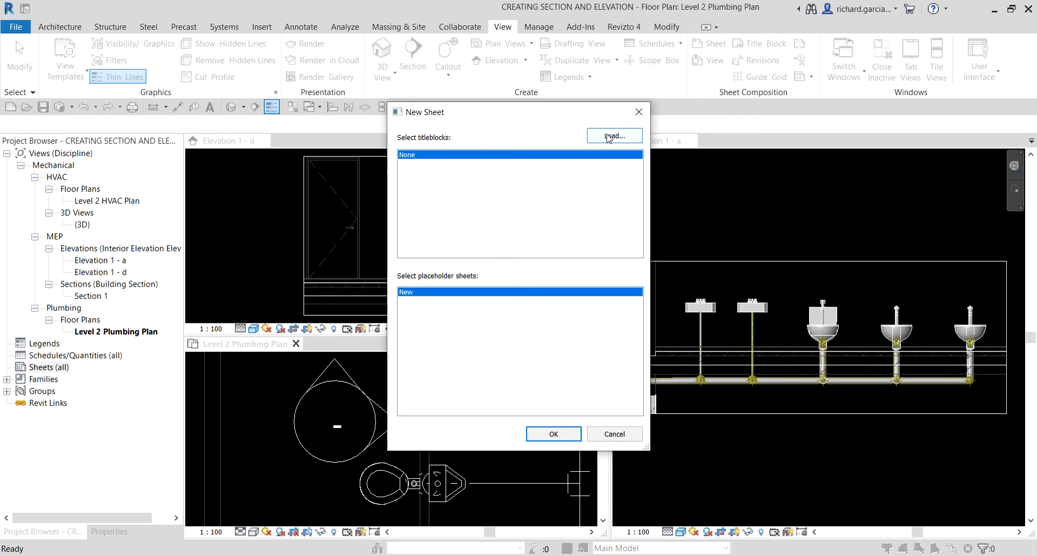
pyautogui.click(607, 139)
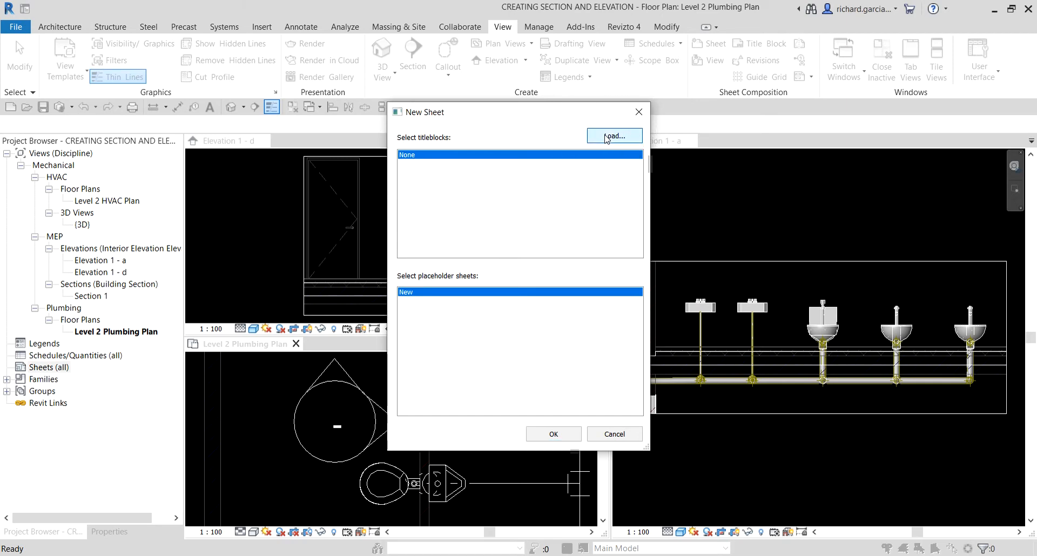
pyautogui.click(488, 264)
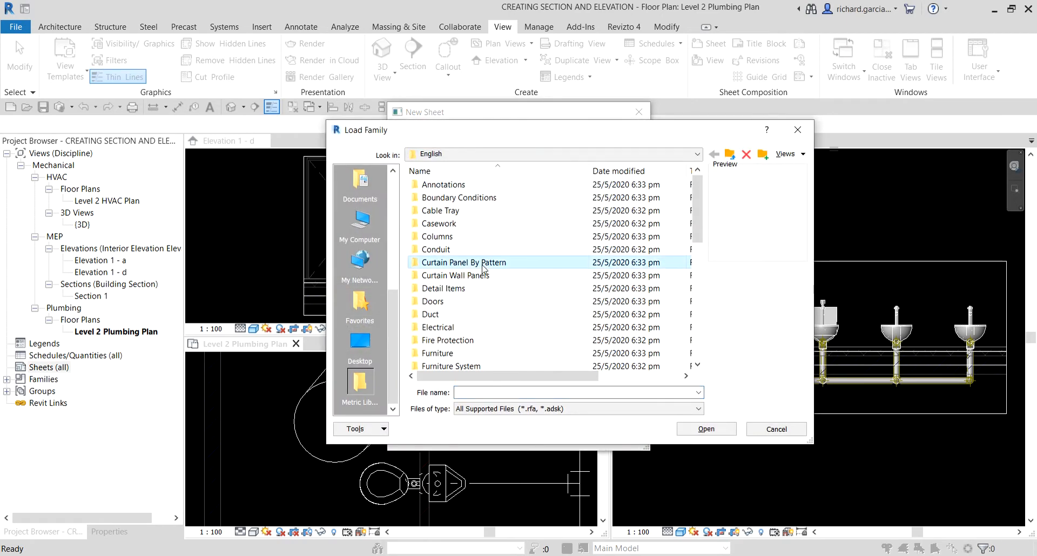
pyautogui.scroll(-8, 484, 266)
pyautogui.doubleClick(447, 353)
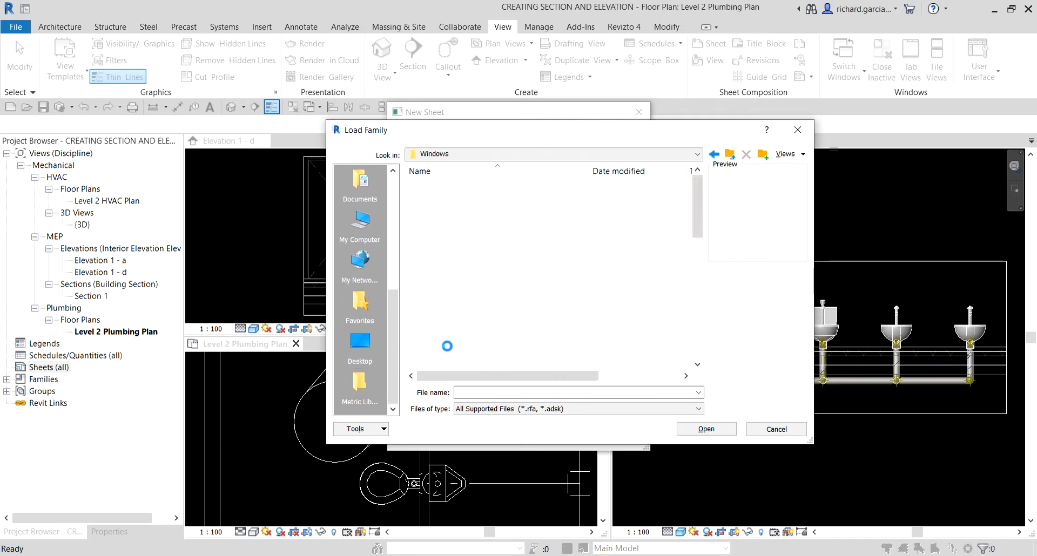
pyautogui.click(724, 156)
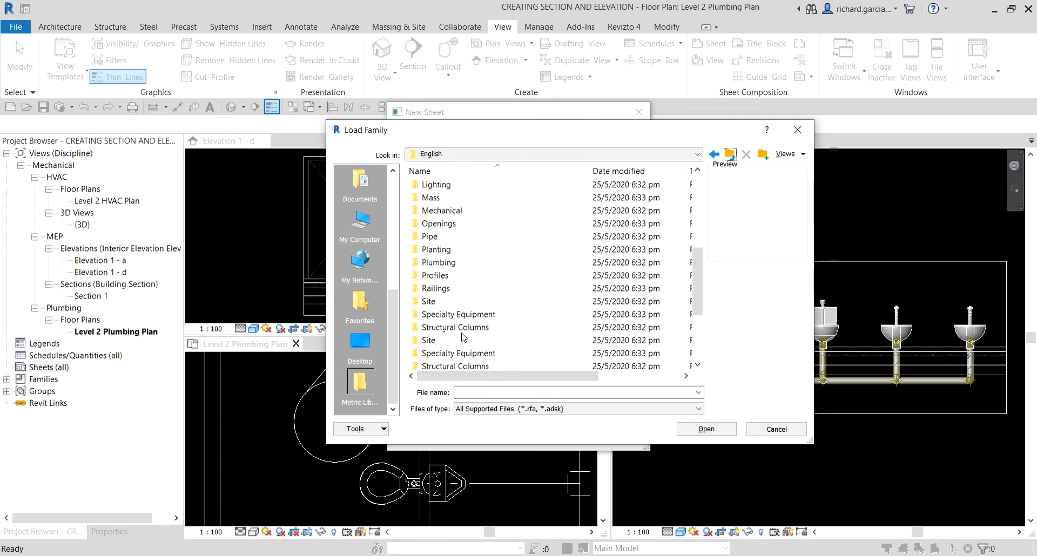
# Load the A1 metric title block from the Titleblocks folder and create the new sheet with it.
pyautogui.scroll(-3, 459, 340)
pyautogui.doubleClick(454, 341)
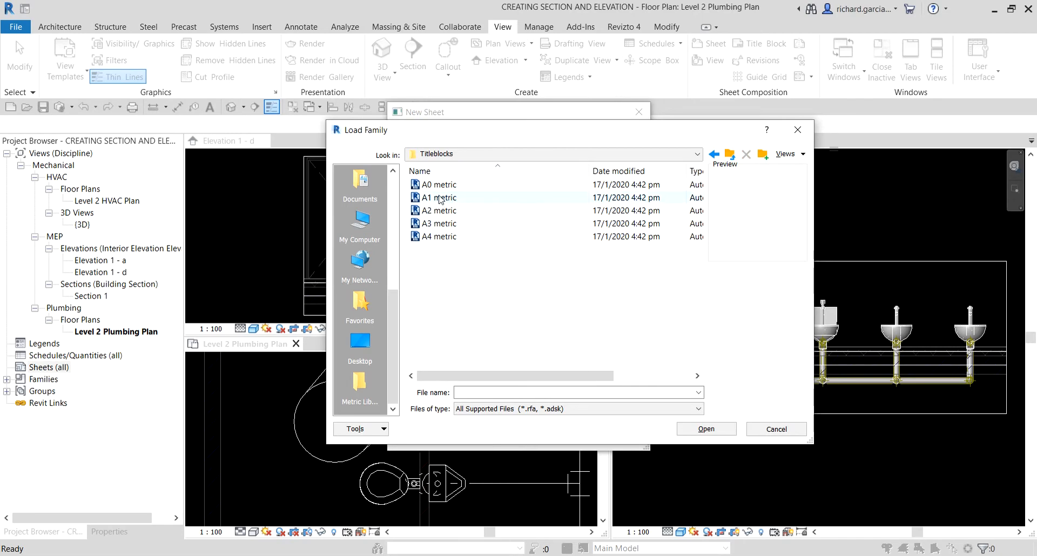
pyautogui.click(438, 200)
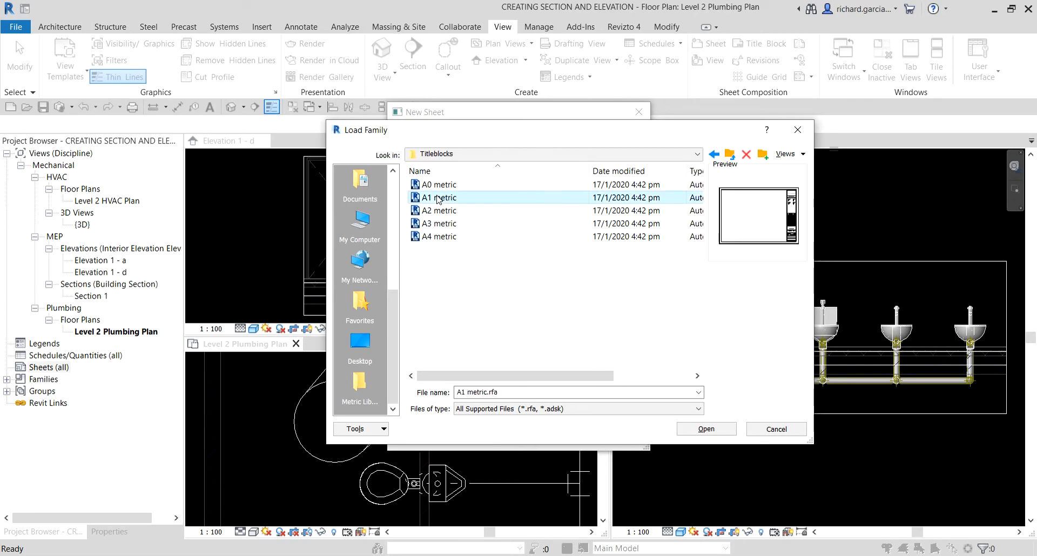
pyautogui.doubleClick(438, 199)
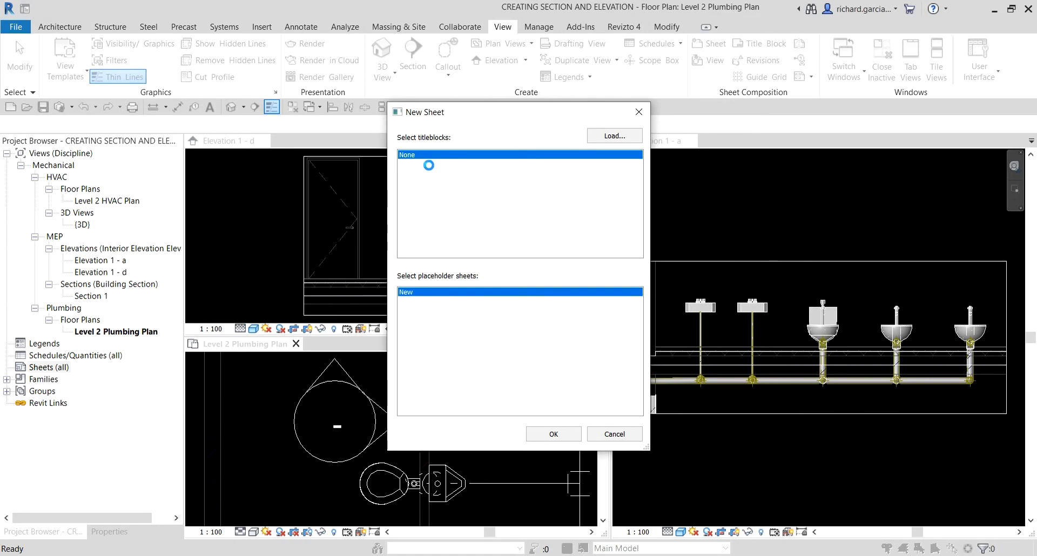
pyautogui.click(553, 435)
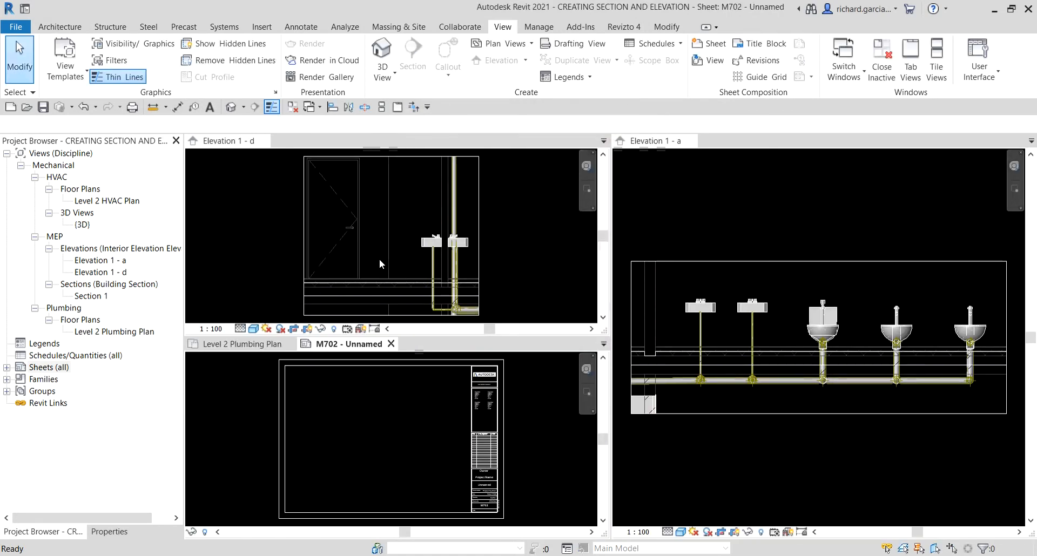
# Renumber the new sheet as M101 and rename it SECTION AND ELEVATION.
pyautogui.click(7, 368)
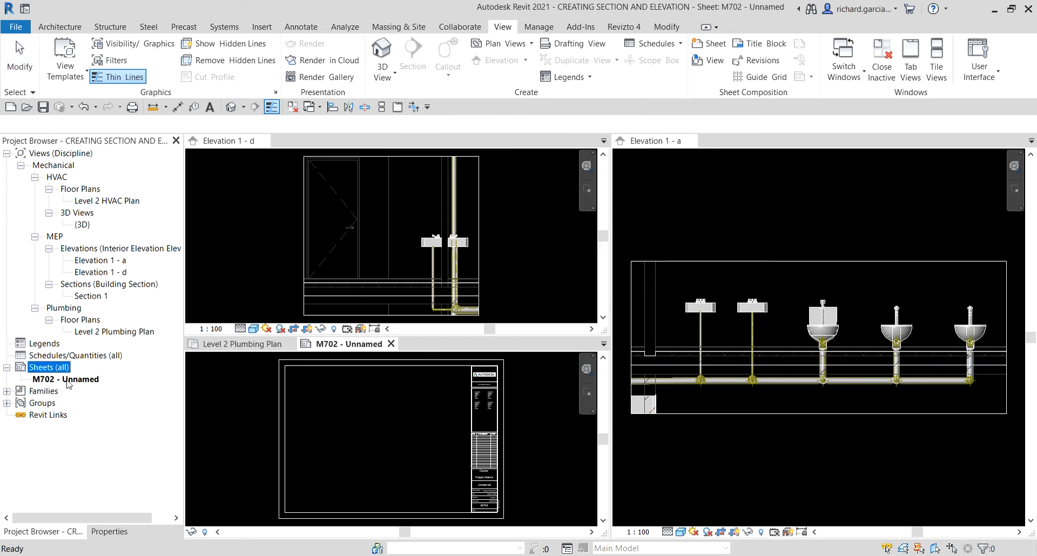
pyautogui.click(66, 380)
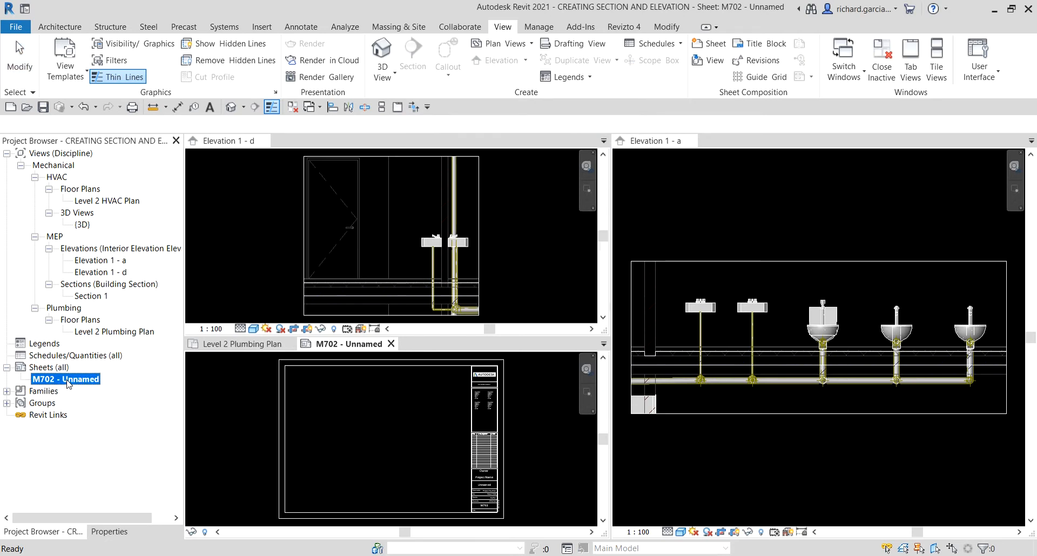
pyautogui.rightClick(68, 382)
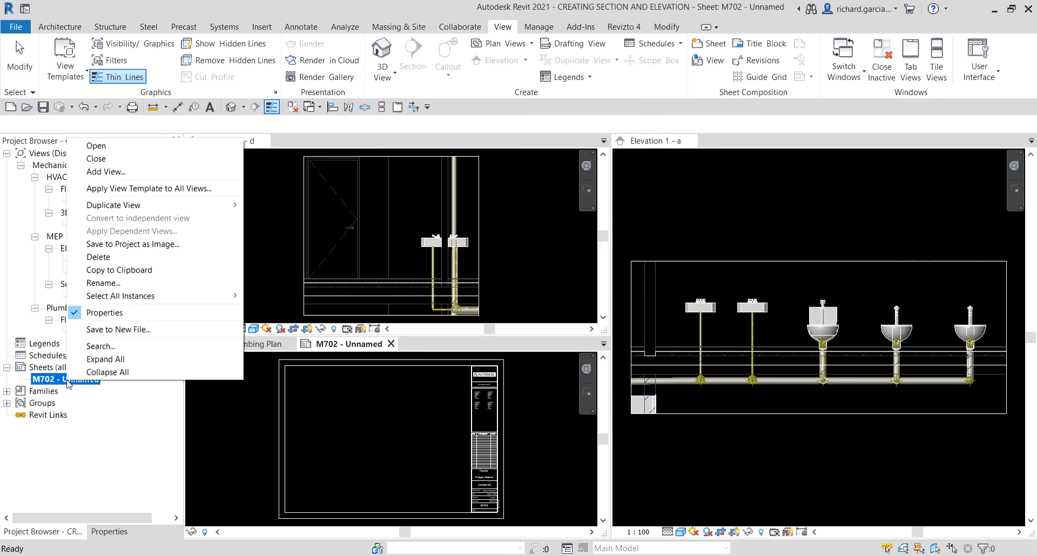
pyautogui.click(120, 284)
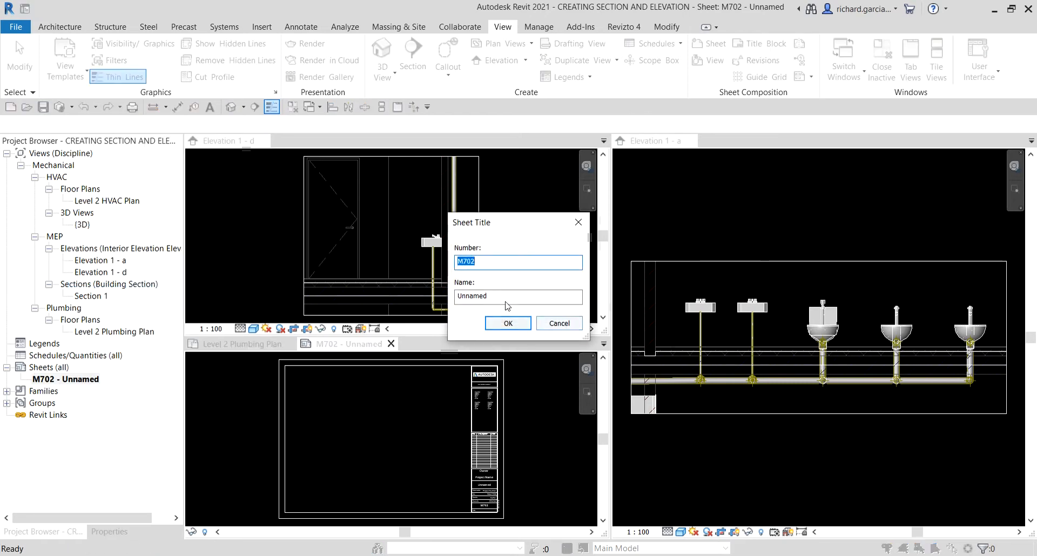
pyautogui.click(488, 262)
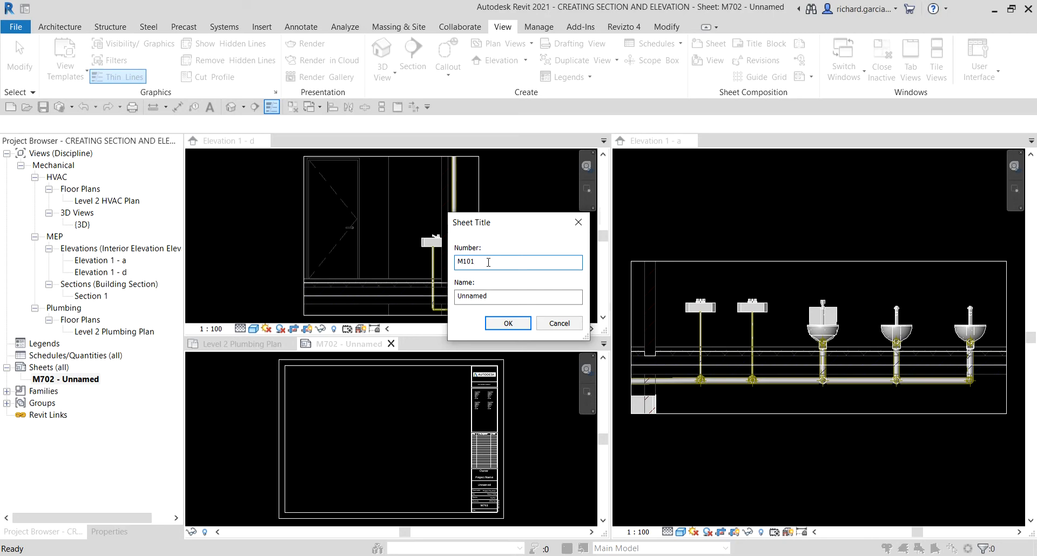
pyautogui.moveTo(513, 298); pyautogui.dragTo(449, 292)
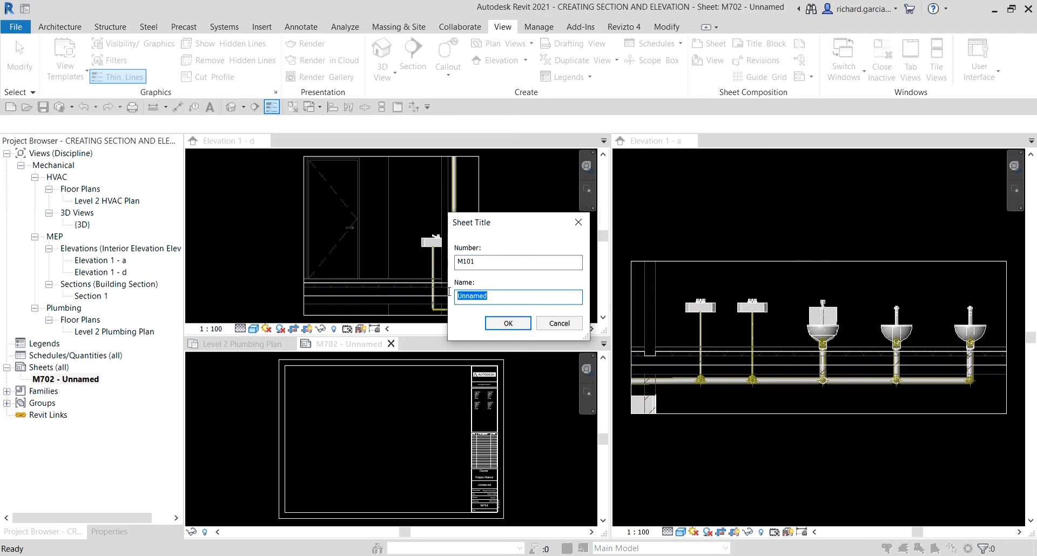
pyautogui.press('capslock')
pyautogui.write('SECTION AND ELEVATION')
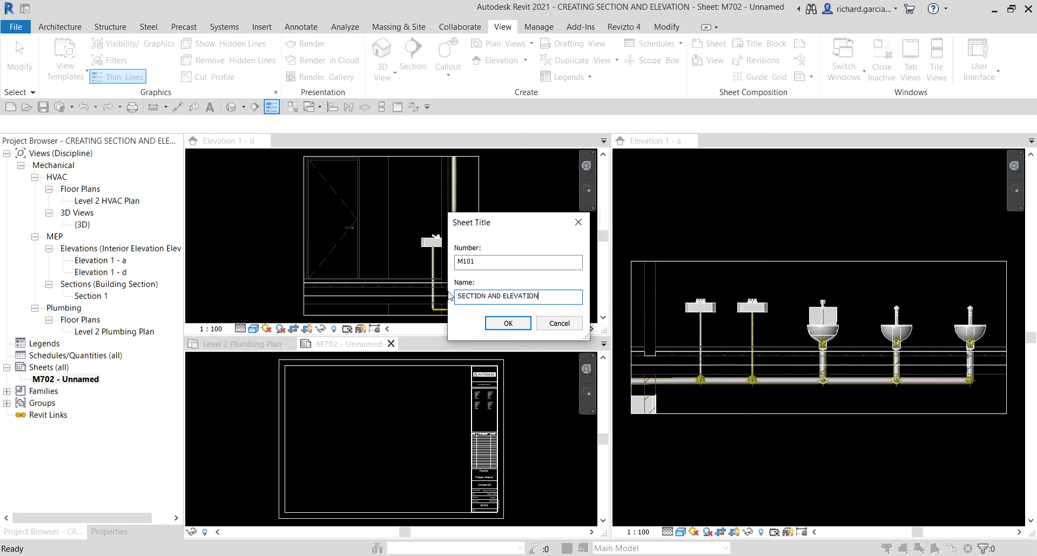
pyautogui.click(505, 323)
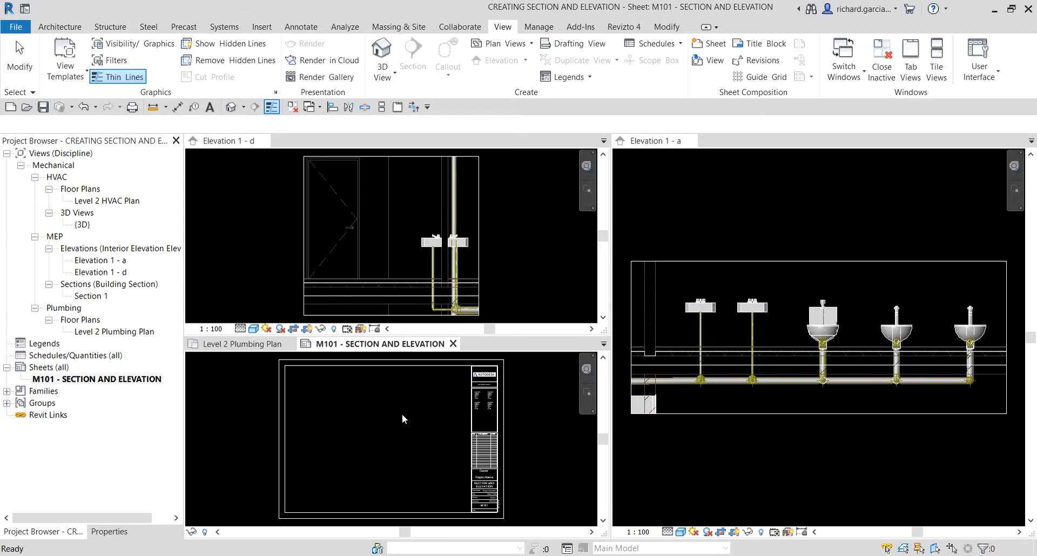
pyautogui.click(402, 438)
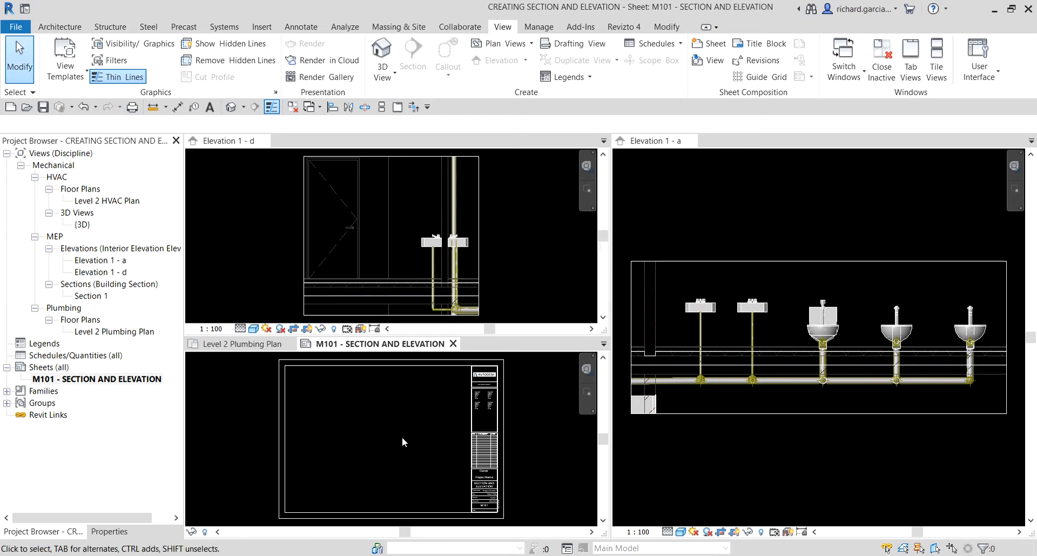
pyautogui.scroll(2, 382, 423)
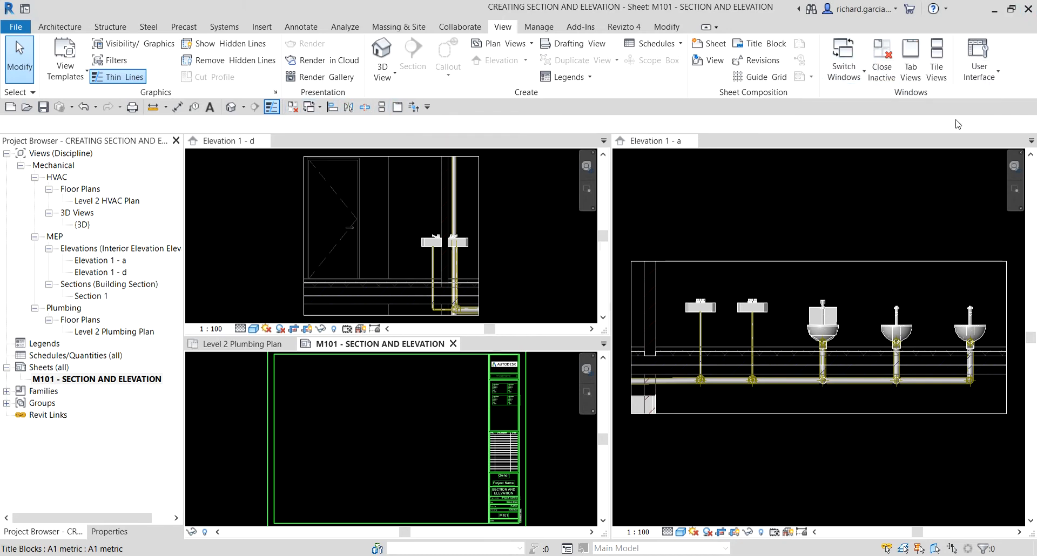
# Add the Title Block command to the Quick Access Toolbar and remove it again.
pyautogui.rightClick(756, 48)
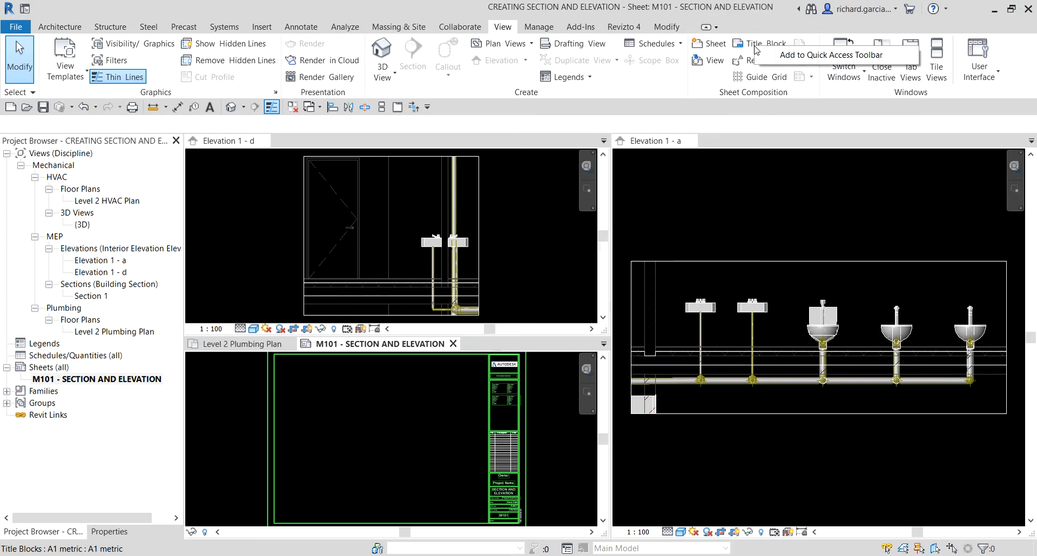
pyautogui.click(800, 56)
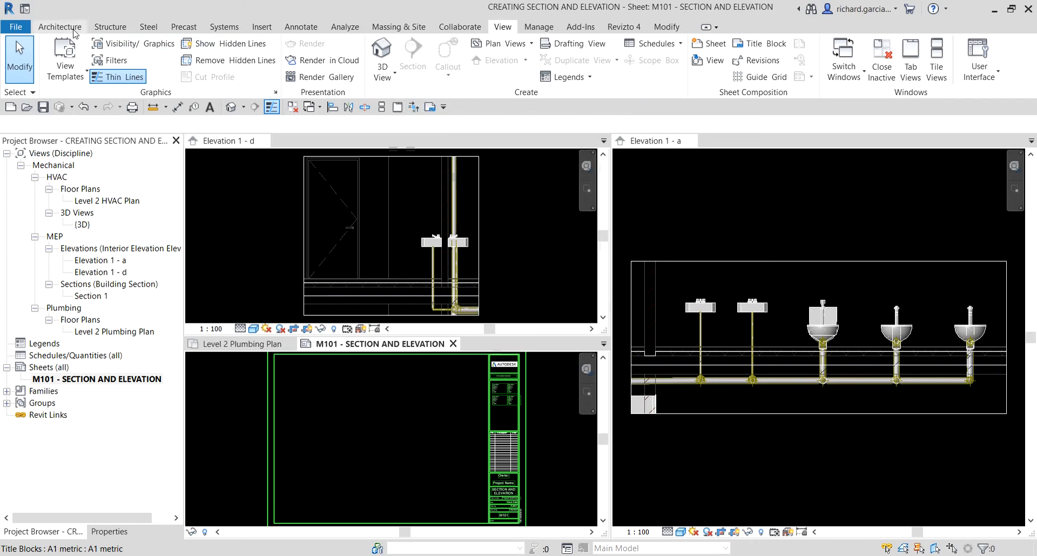
pyautogui.click(223, 27)
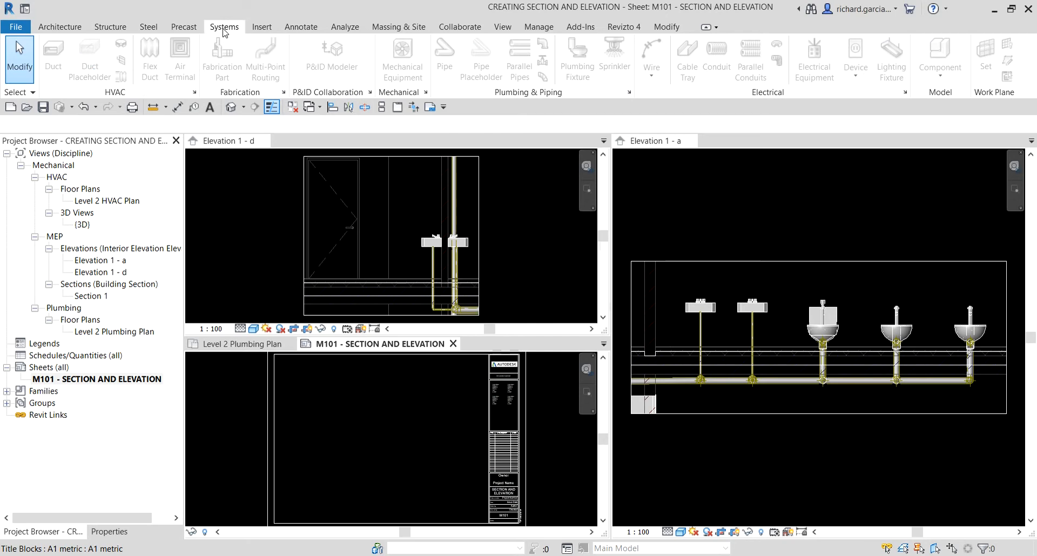
pyautogui.click(503, 27)
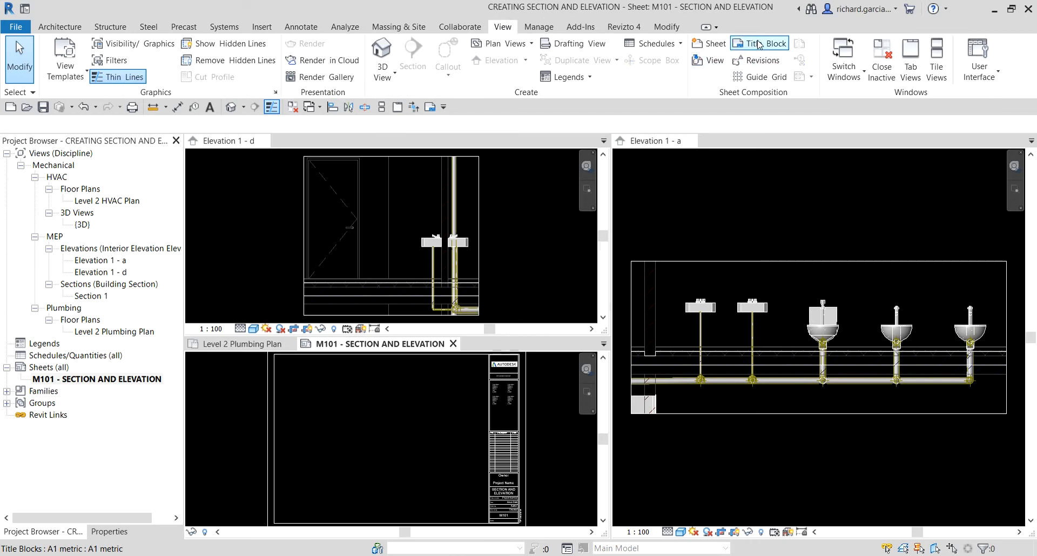
pyautogui.click(430, 108)
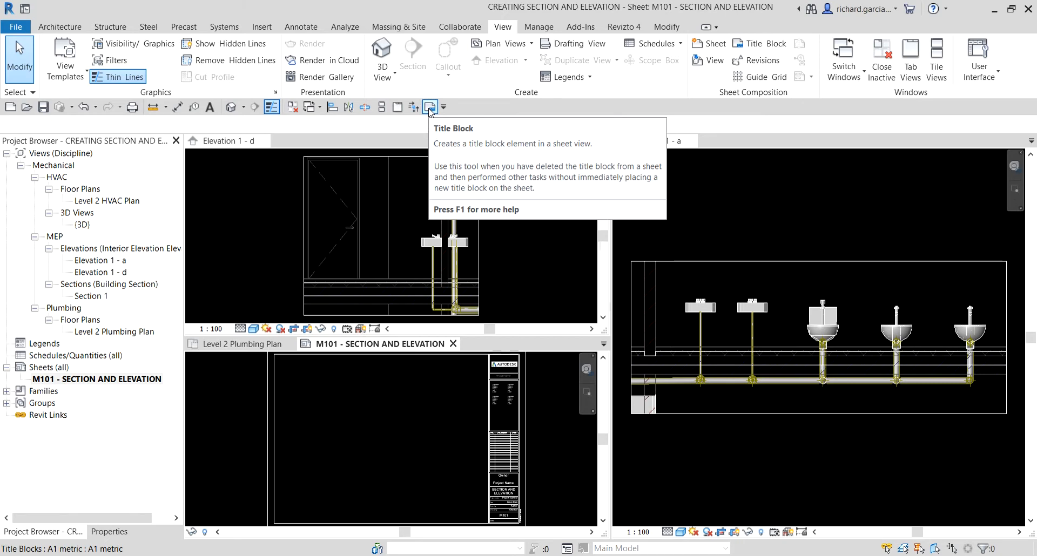
pyautogui.rightClick(430, 108)
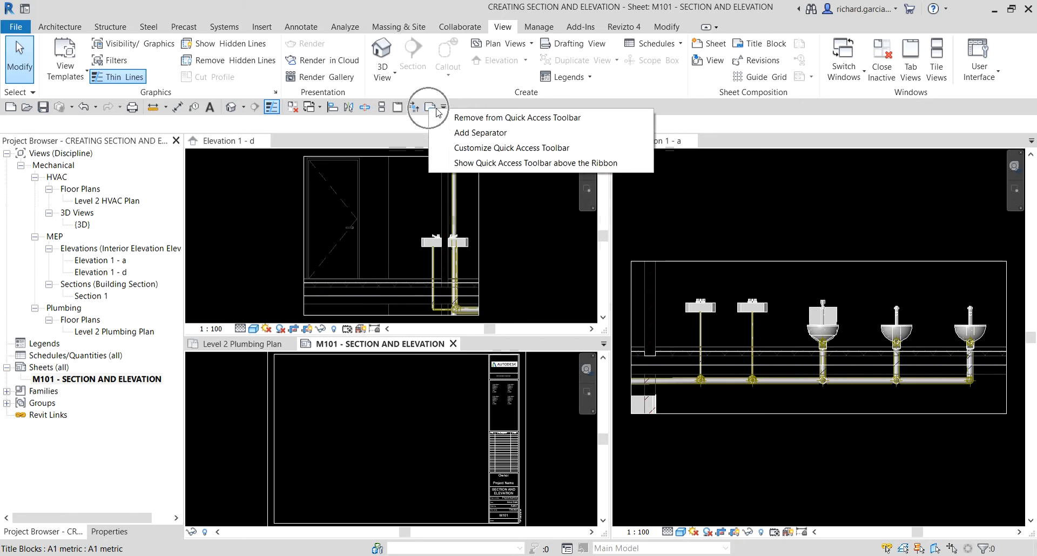
pyautogui.click(475, 118)
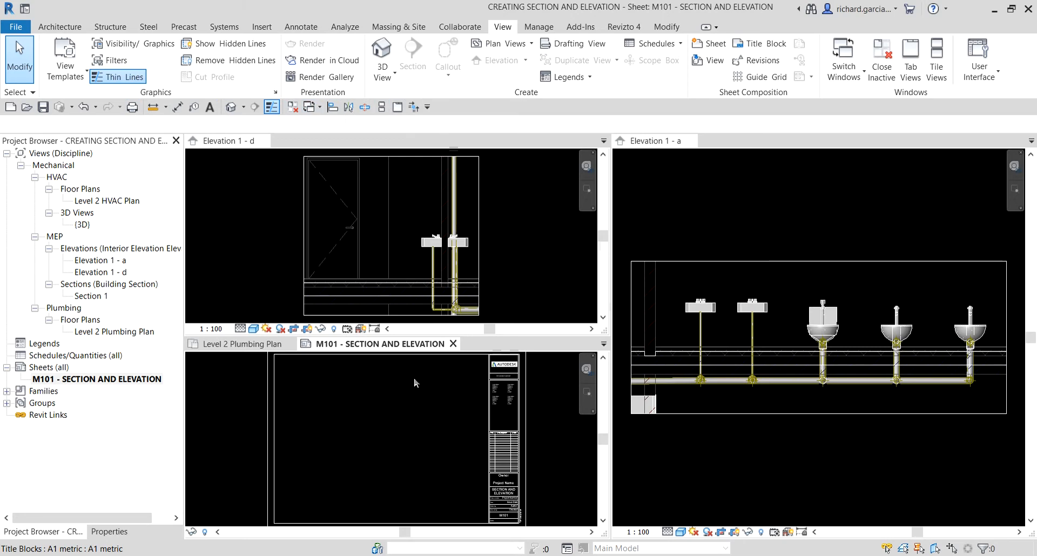
# Switch the tiled windows back to tabbed views with sheet M101 filling the drawing area.
pyautogui.click(393, 428)
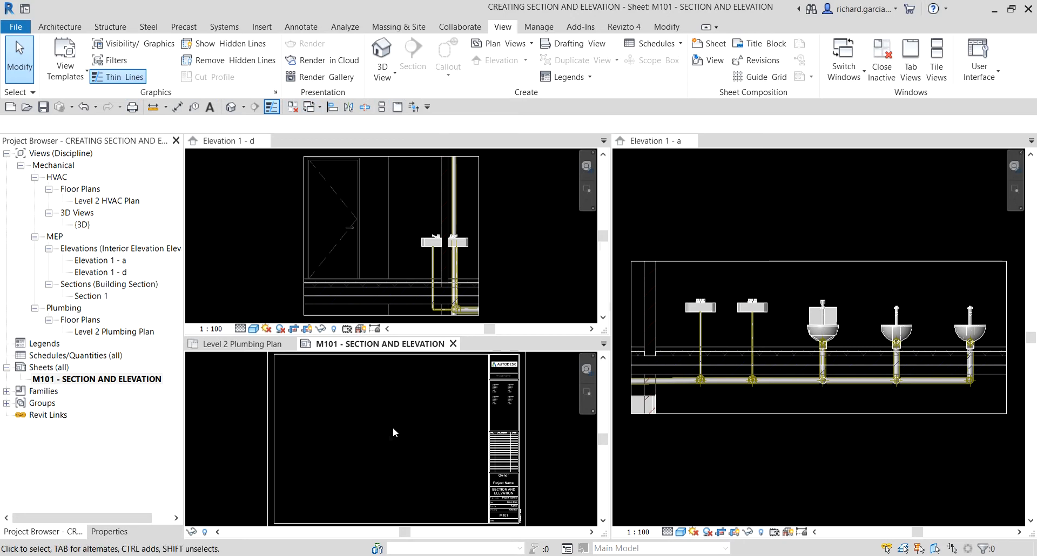
pyautogui.click(393, 426)
pyautogui.click(398, 107)
pyautogui.moveTo(400, 287); pyautogui.dragTo(510, 357, button='middle')
pyautogui.scroll(3, 491, 333)
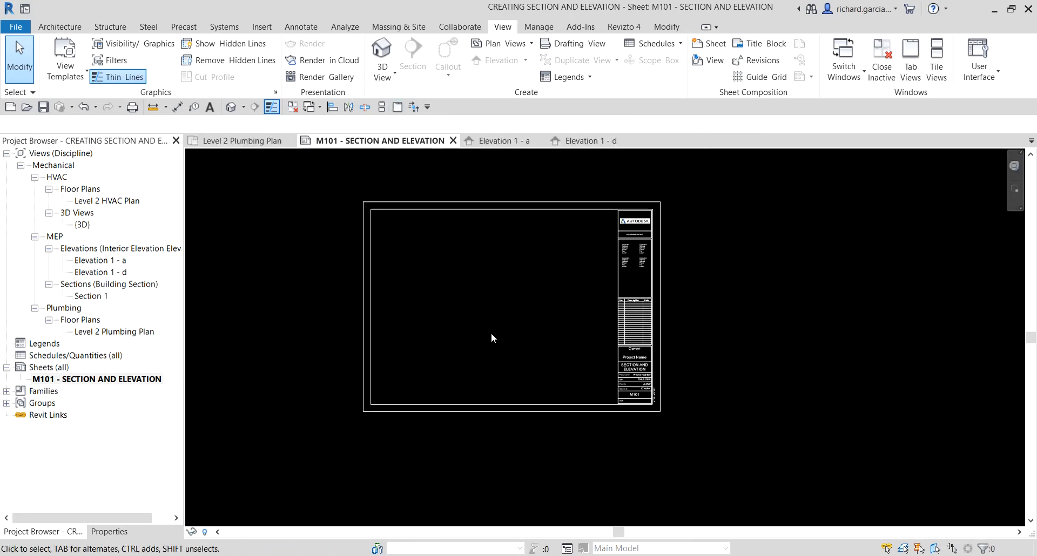
pyautogui.moveTo(507, 302); pyautogui.dragTo(545, 346, button='middle')
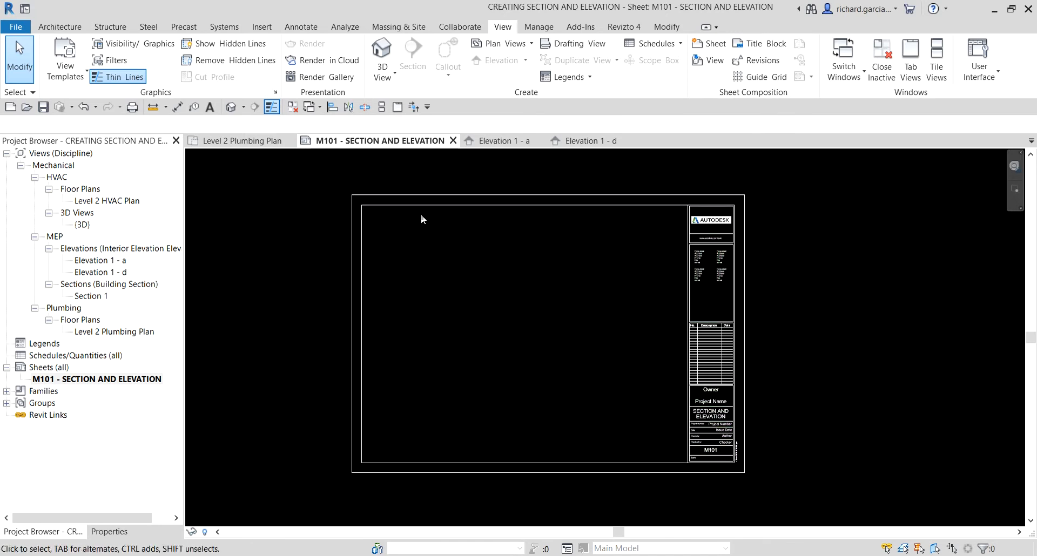
# Place the Section 1 view in the upper-left corner of sheet M101 and deselect its viewport.
pyautogui.click(87, 297)
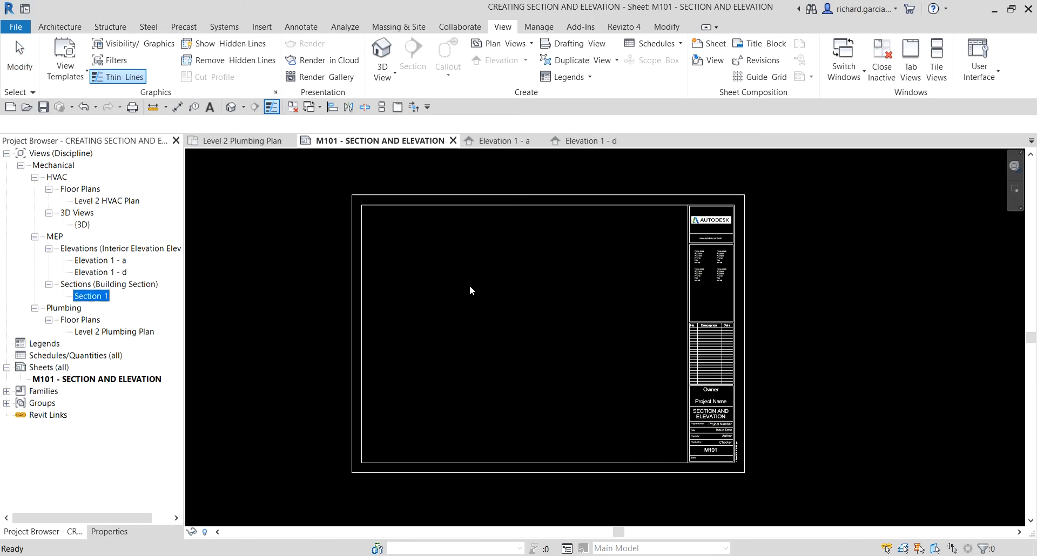
pyautogui.click(424, 269)
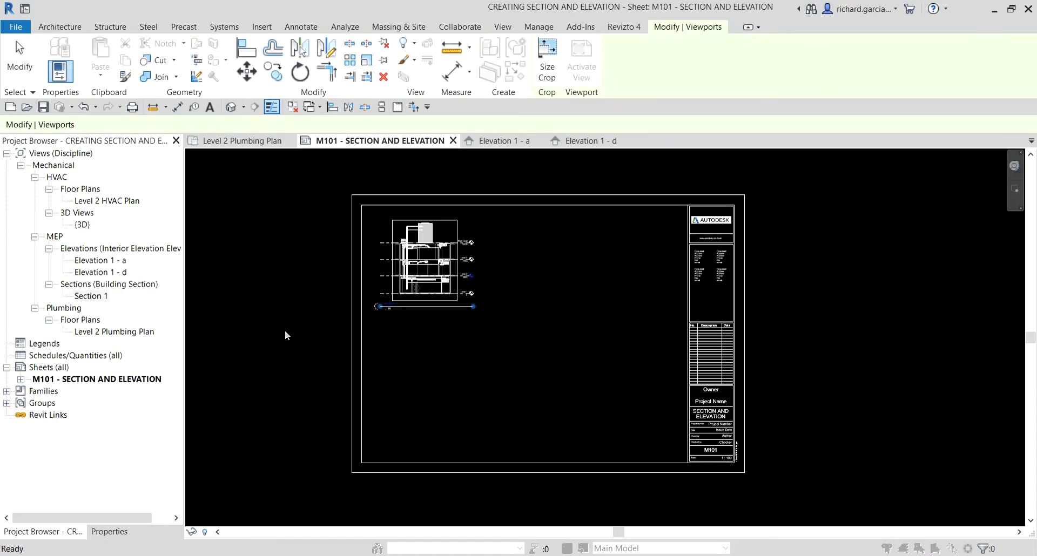
pyautogui.click(587, 337)
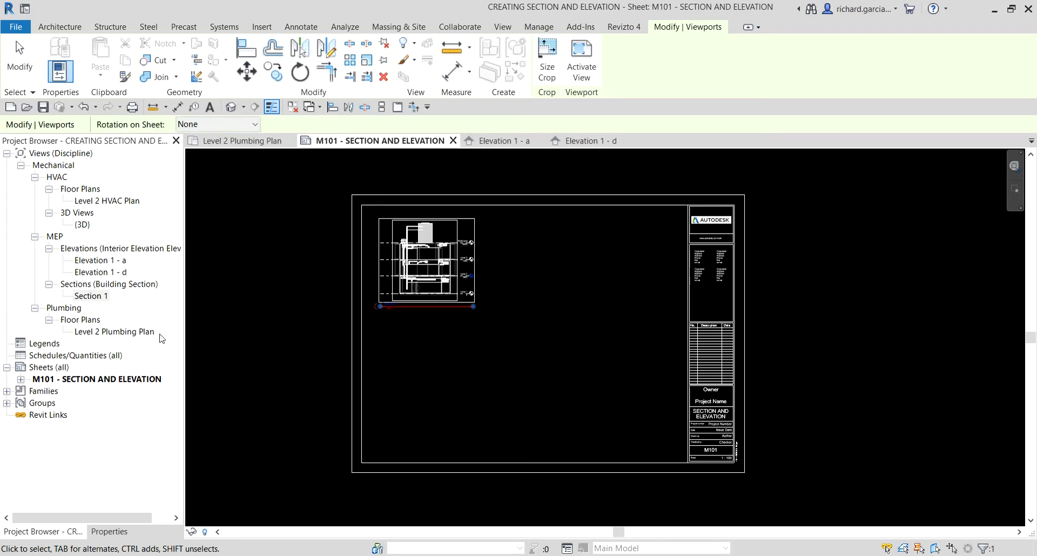
# Place the Elevation 1 - a view on sheet M101 below the Section 1 view.
pyautogui.click(113, 262)
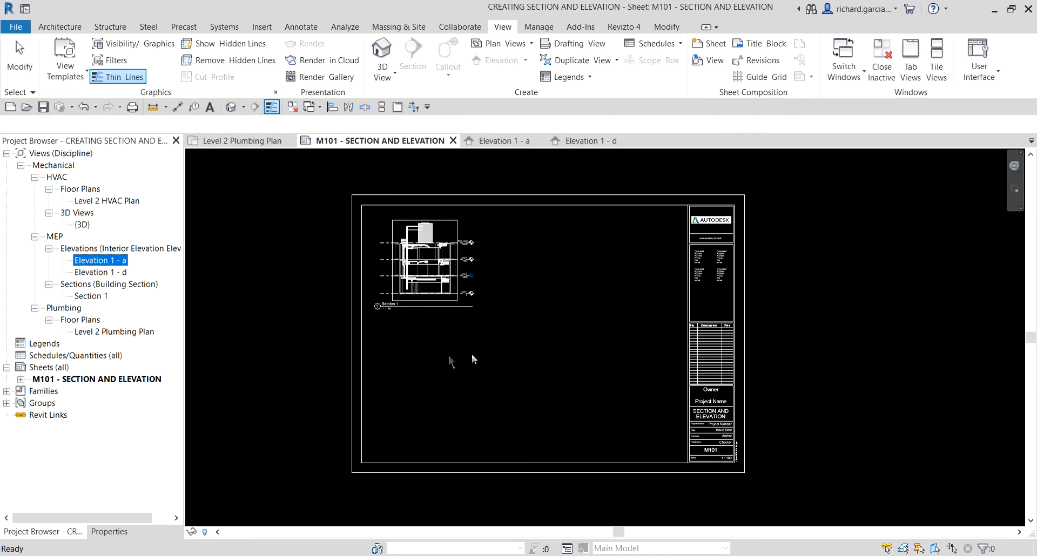
pyautogui.moveTo(471, 359); pyautogui.dragTo(458, 379)
pyautogui.scroll(2, 457, 379)
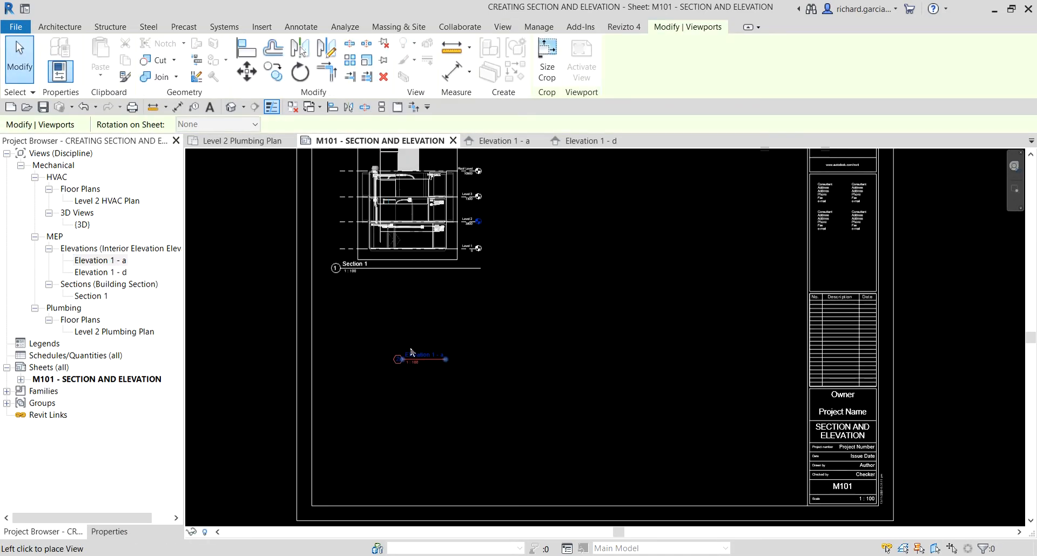
pyautogui.click(361, 364)
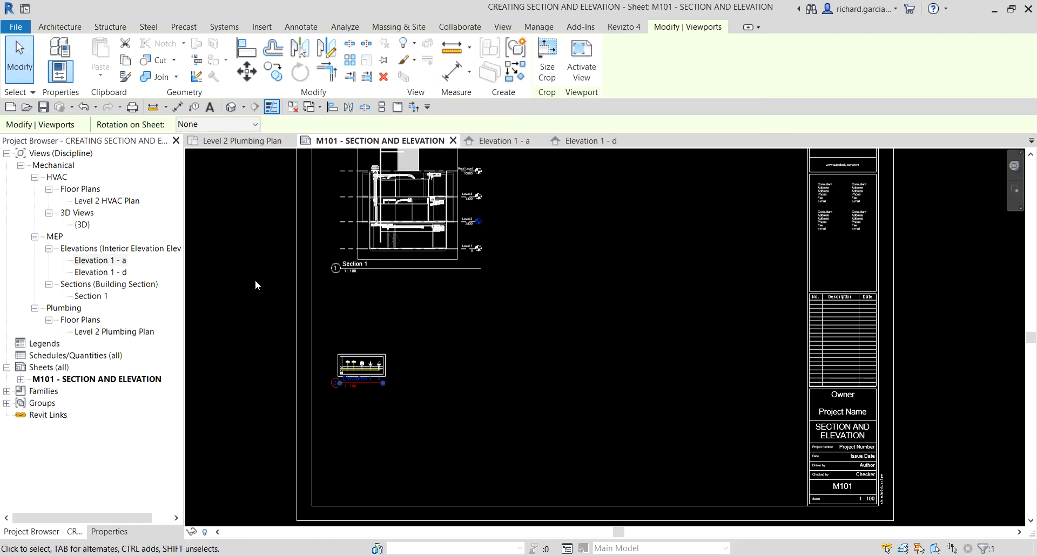
# Place the Elevation 1 - d view beside Elevation 1 - a with their view titles aligned.
pyautogui.click(113, 273)
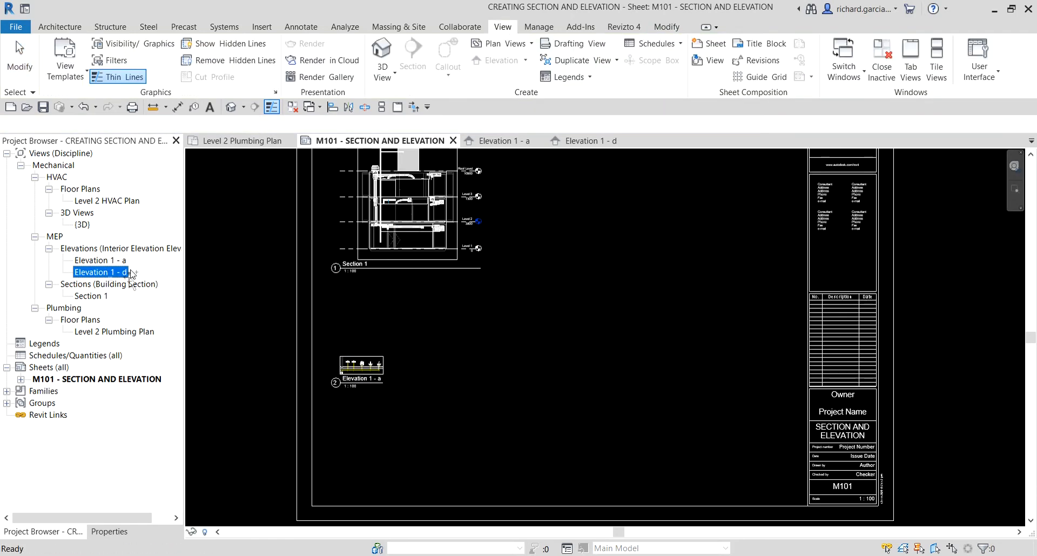
pyautogui.moveTo(533, 367); pyautogui.dragTo(535, 368)
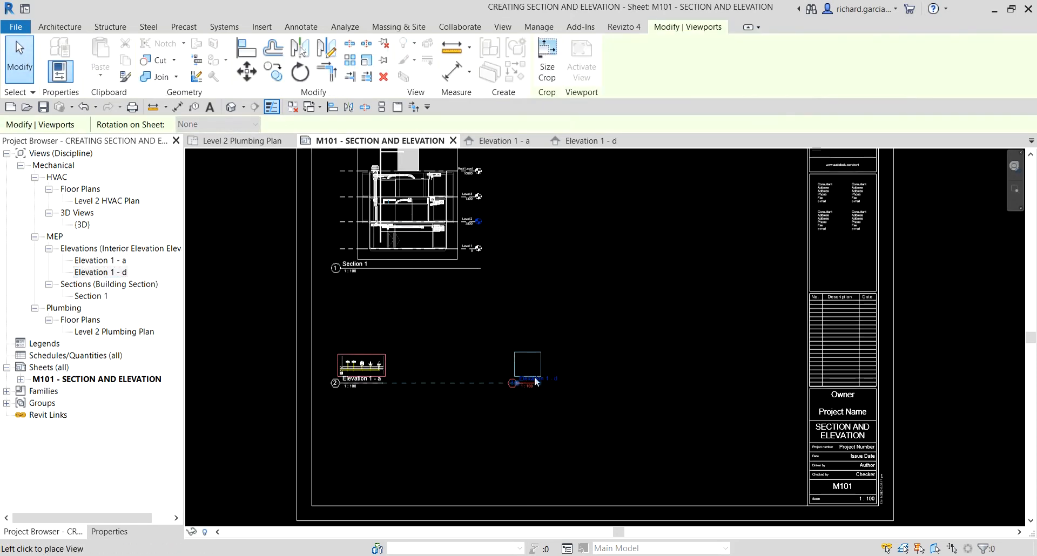
pyautogui.click(568, 371)
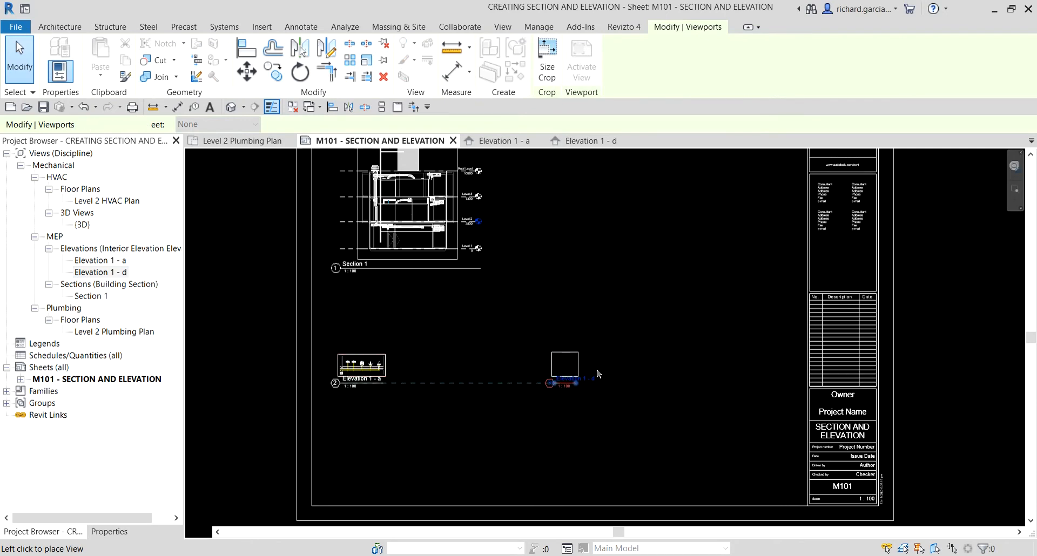
pyautogui.scroll(5, 361, 390)
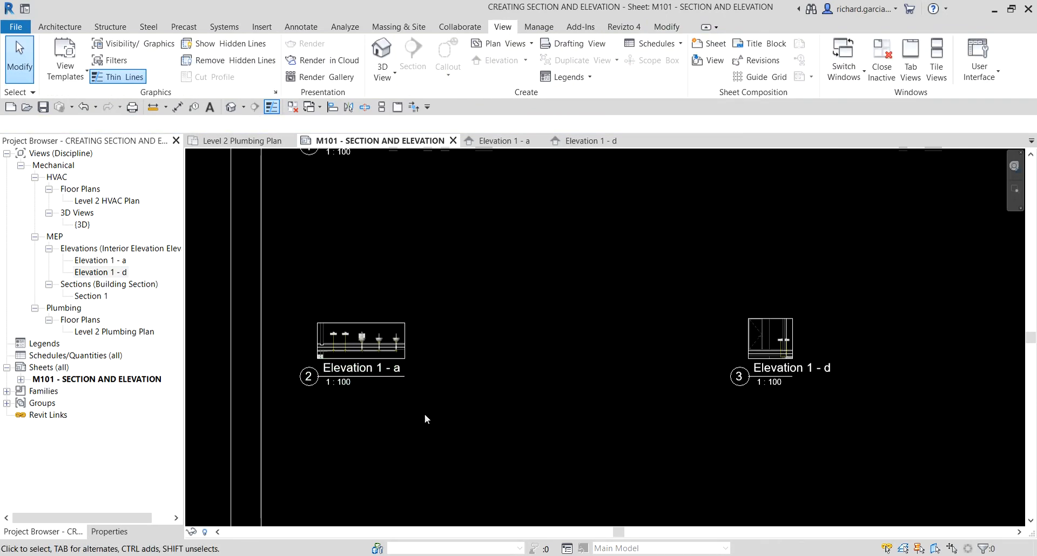
pyautogui.moveTo(431, 421); pyautogui.dragTo(447, 322, button='middle')
pyautogui.scroll(-3, 410, 298)
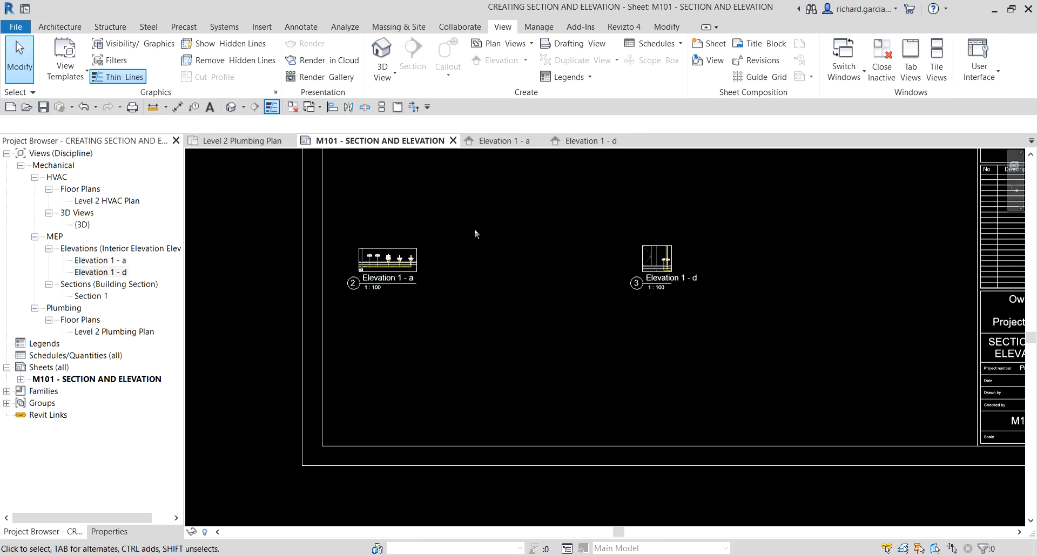
pyautogui.click(400, 261)
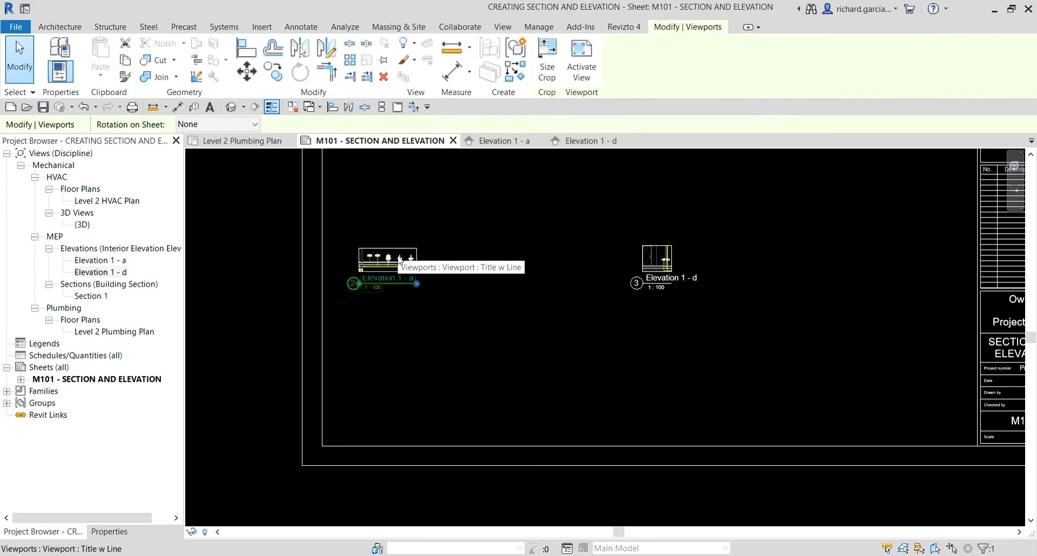
pyautogui.click(347, 414)
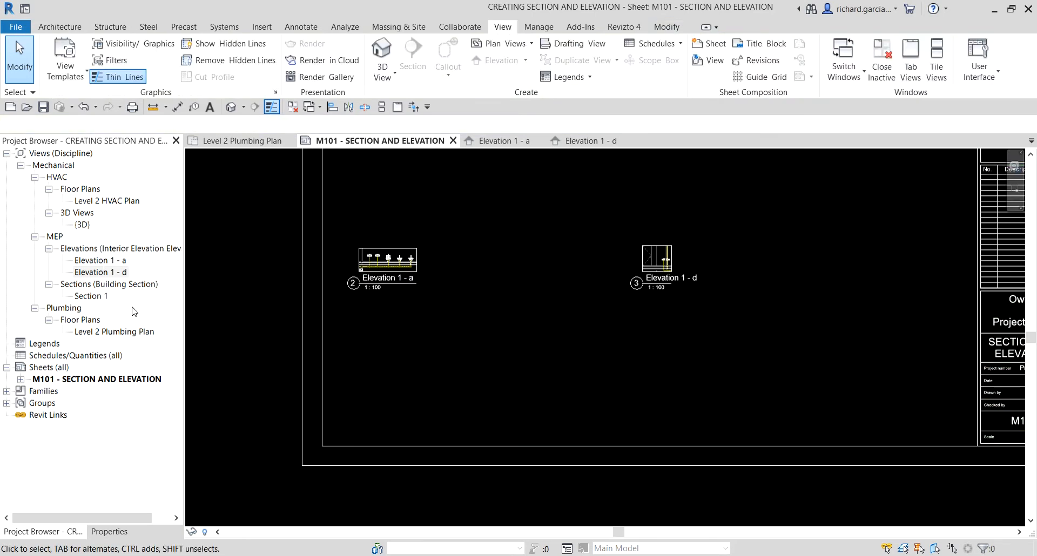
# Open the Elevation 1 - a view and set its scale to 1 : 25.
pyautogui.doubleClick(108, 260)
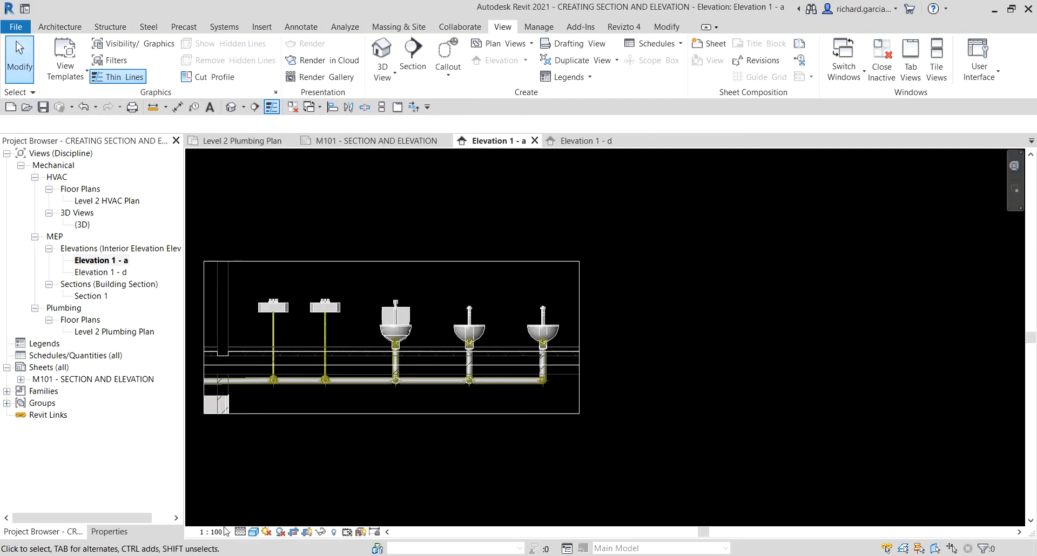
pyautogui.click(215, 532)
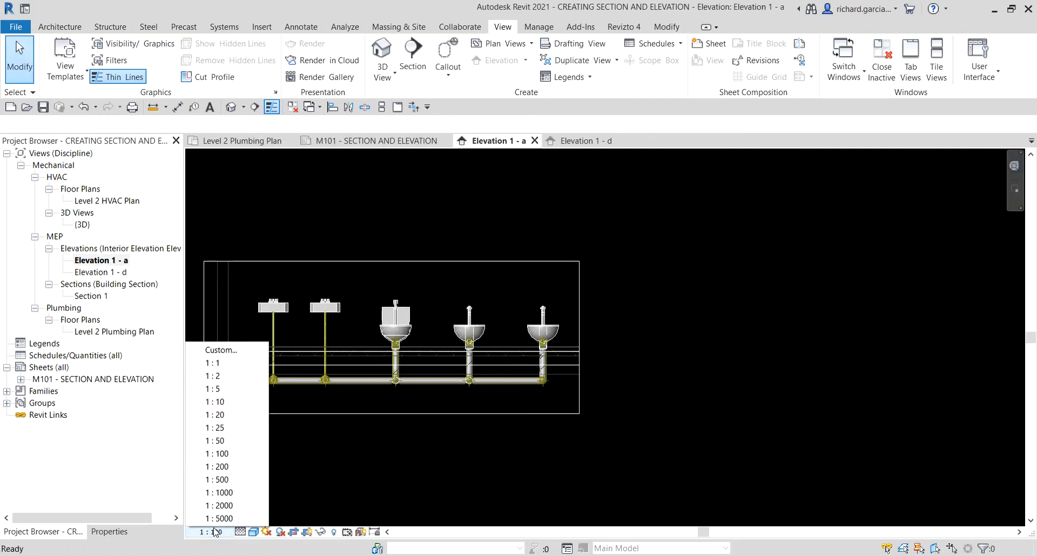
pyautogui.click(234, 431)
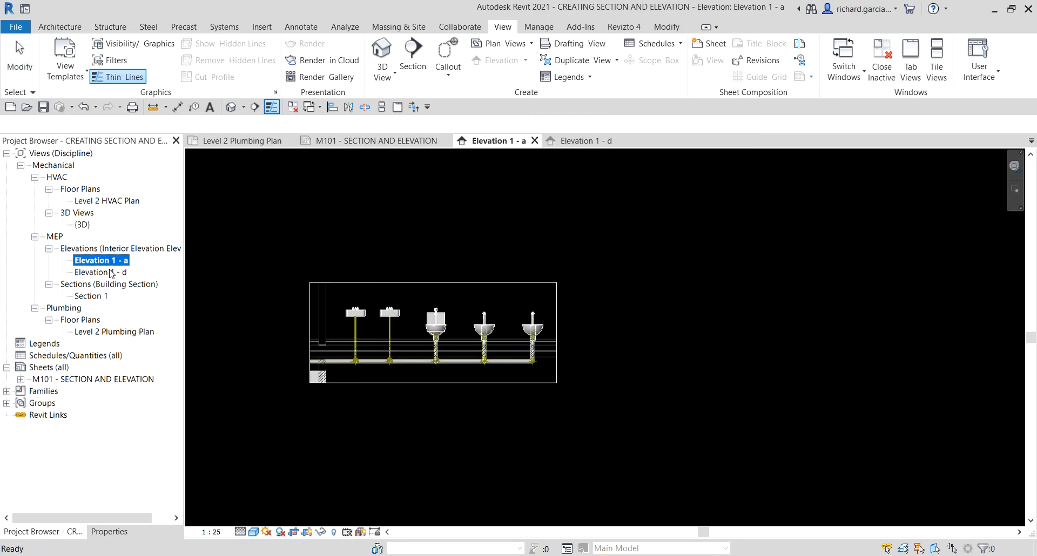
# Set the Elevation 1 - d view's scale to 1 : 25 and return to sheet M101.
pyautogui.doubleClick(123, 272)
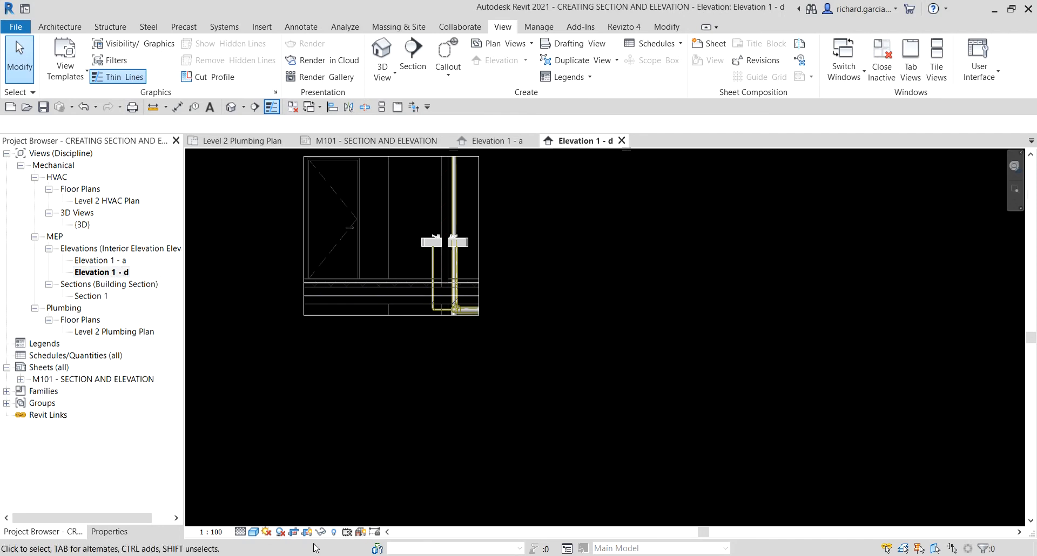
pyautogui.click(220, 536)
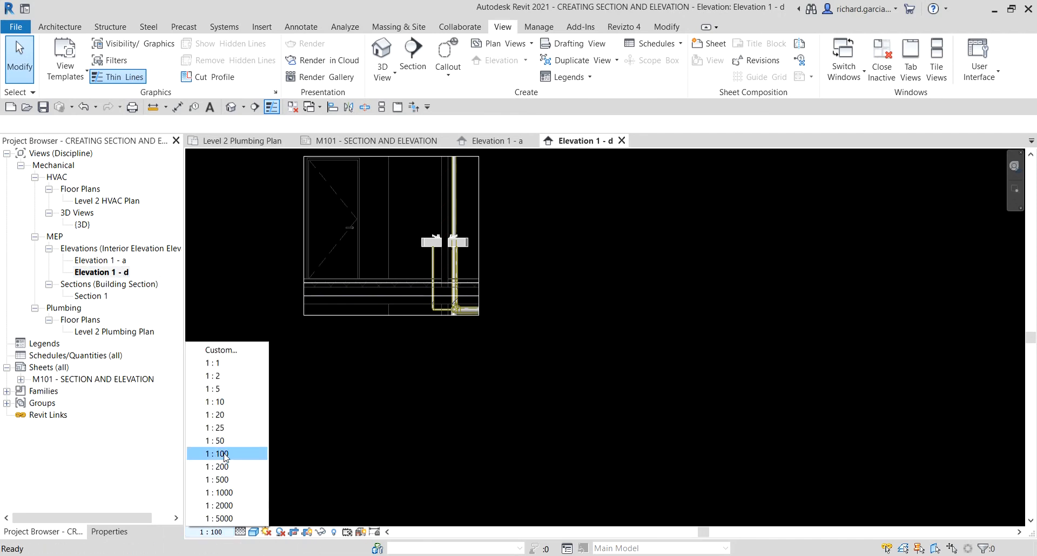
pyautogui.click(219, 428)
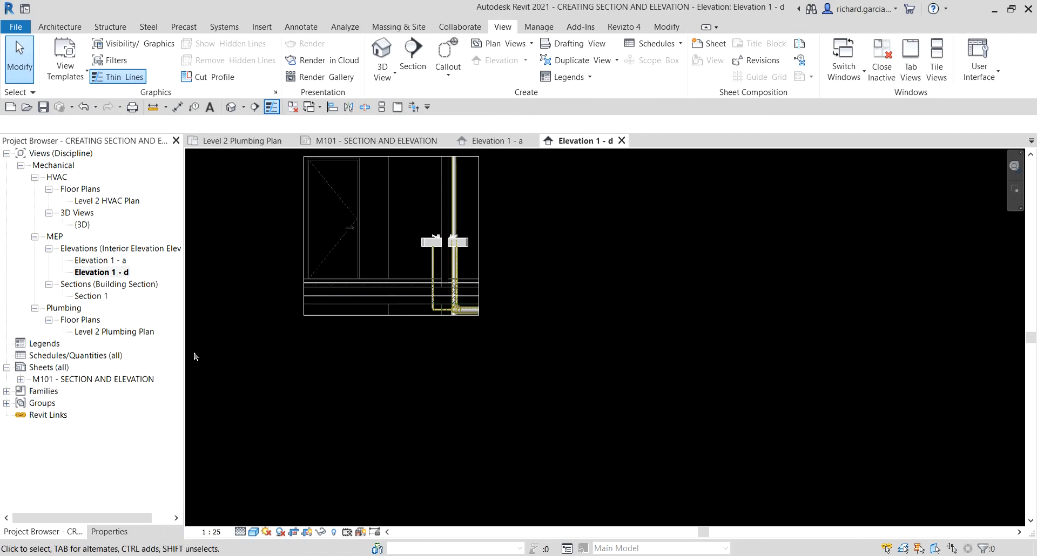
pyautogui.doubleClick(80, 379)
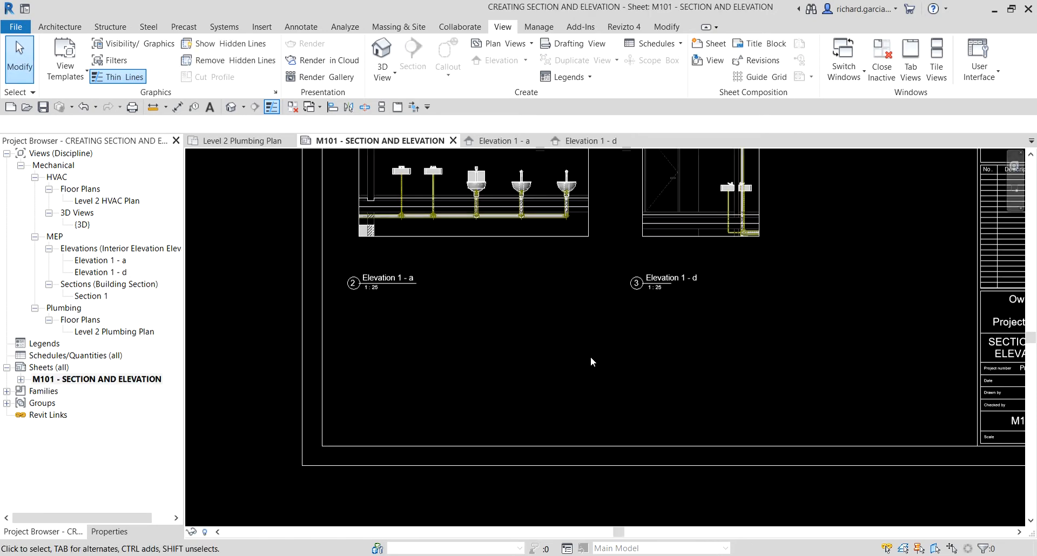
# Move the Elevation 1 - a viewport beside Section 1 with titles aligned, and put Elevation 1 - d directly beneath Elevation 1 - a.
pyautogui.scroll(-4, 591, 356)
pyautogui.click(536, 370)
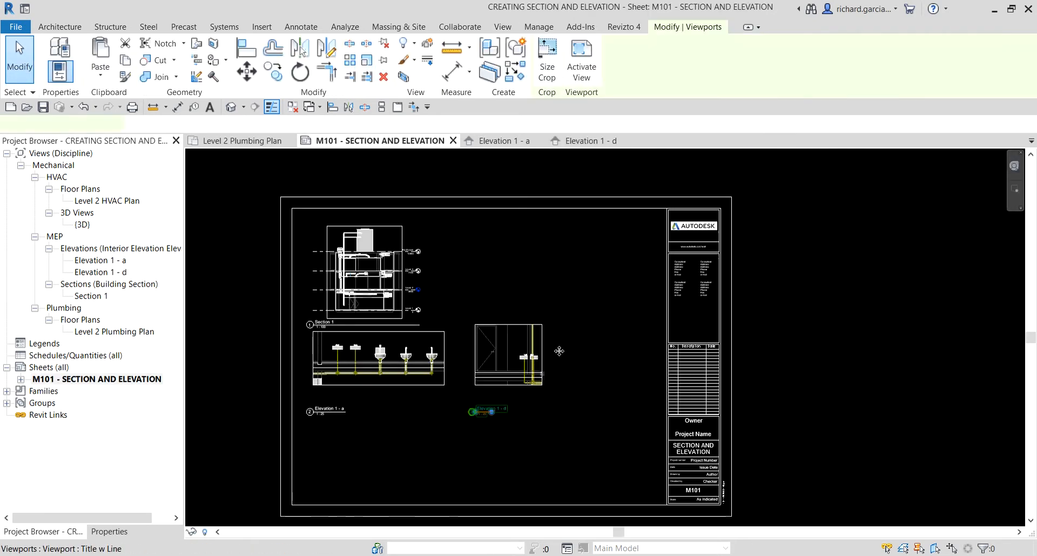
pyautogui.moveTo(534, 383); pyautogui.dragTo(612, 424)
pyautogui.scroll(2, 358, 406)
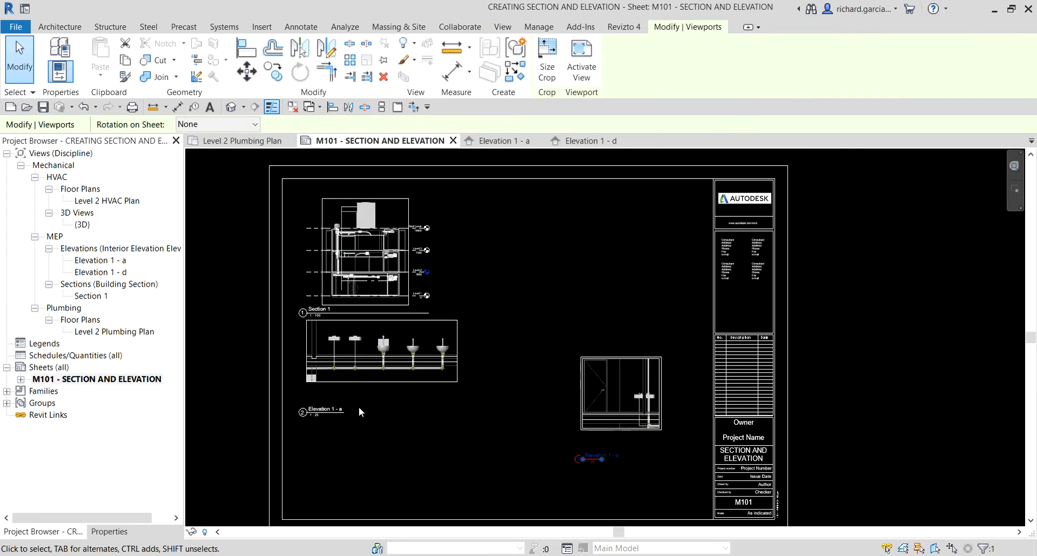
pyautogui.moveTo(467, 339); pyautogui.dragTo(687, 224)
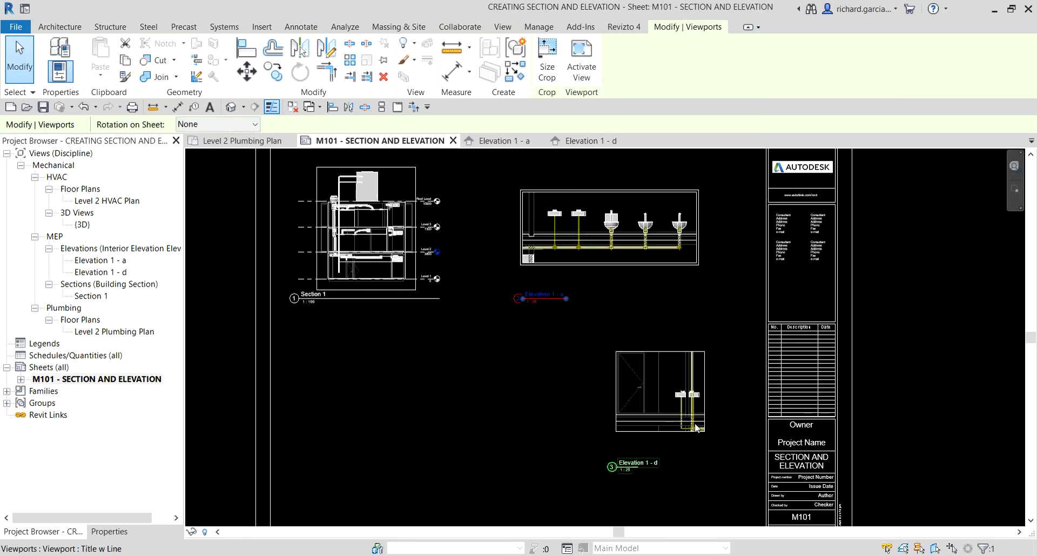
pyautogui.moveTo(616, 403); pyautogui.dragTo(521, 372)
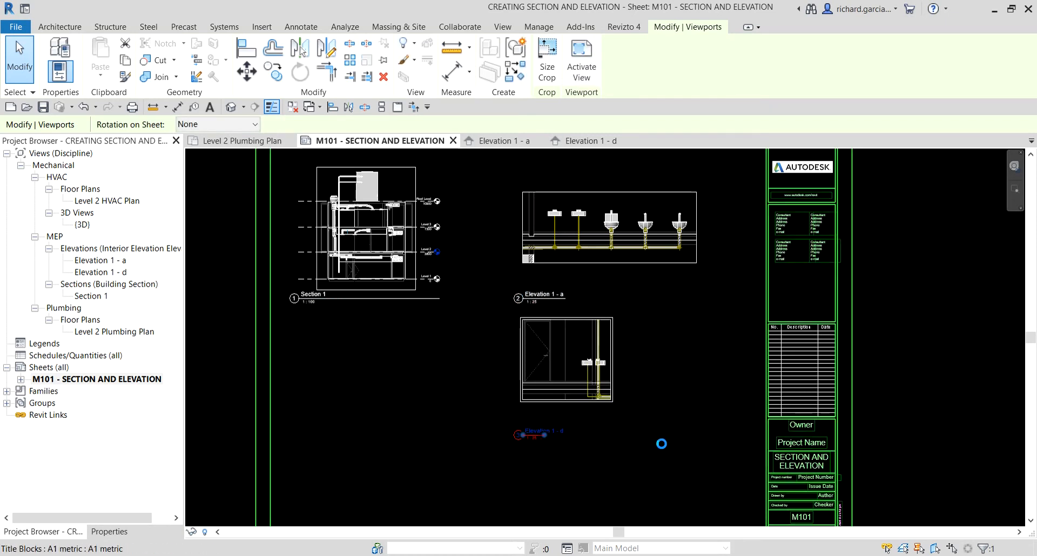
# Move the Elevation 1 - d view title up closer to its viewport.
pyautogui.click(589, 434)
pyautogui.scroll(3, 524, 428)
pyautogui.moveTo(571, 448); pyautogui.dragTo(571, 405)
pyautogui.click(745, 439)
pyautogui.click(620, 394)
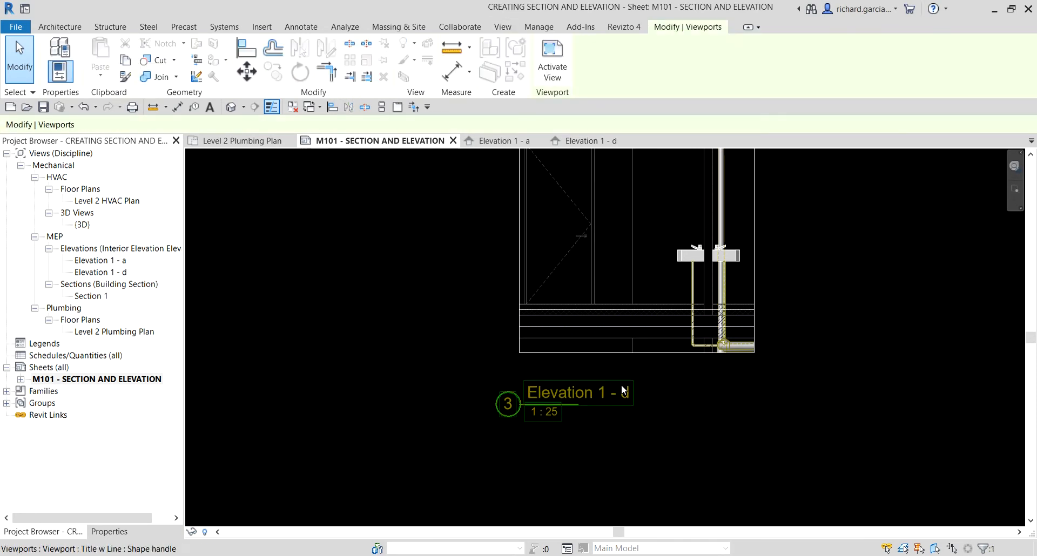
pyautogui.click(579, 438)
# Lengthen the Elevation 1 - d title line to span its title text and deselect the viewport.
pyautogui.click(672, 280)
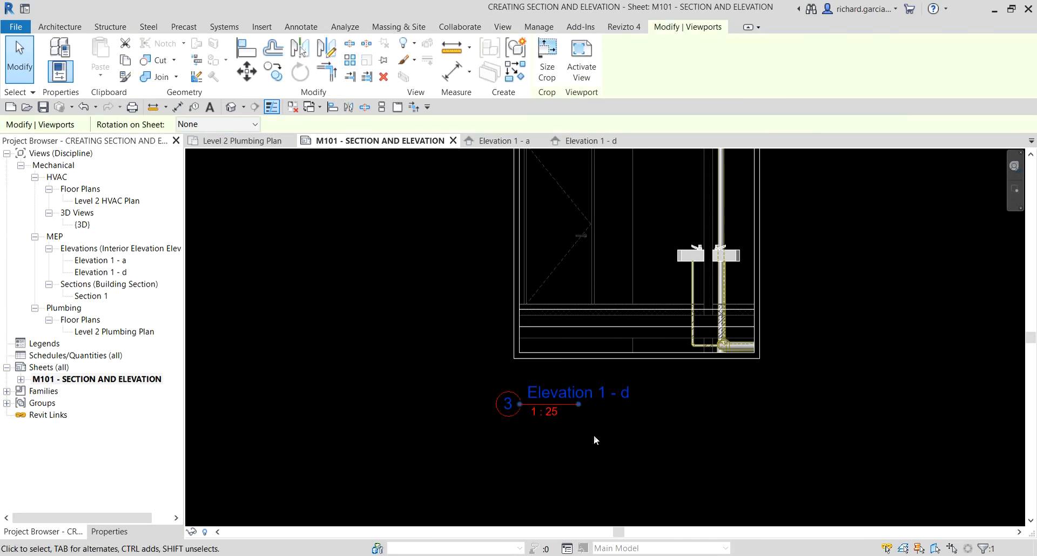
pyautogui.moveTo(578, 408); pyautogui.dragTo(633, 409)
pyautogui.click(669, 453)
# Examine the arrangement of the section and elevation viewports across sheet M101.
pyautogui.scroll(-3, 669, 452)
pyautogui.moveTo(723, 398); pyautogui.dragTo(660, 476, button='middle')
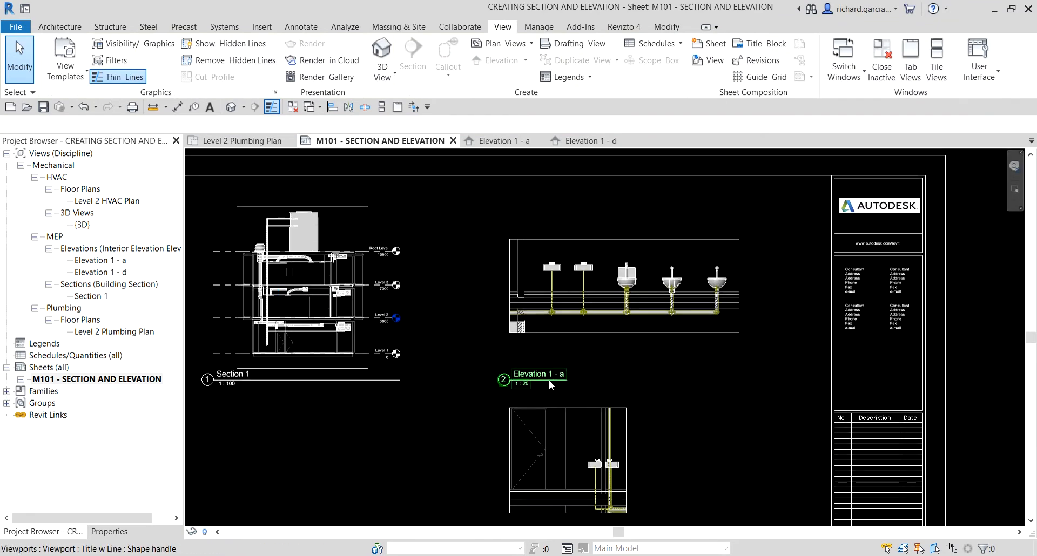
pyautogui.scroll(2, 549, 380)
pyautogui.scroll(-1, 548, 380)
pyautogui.moveTo(371, 404); pyautogui.dragTo(528, 359, button='middle')
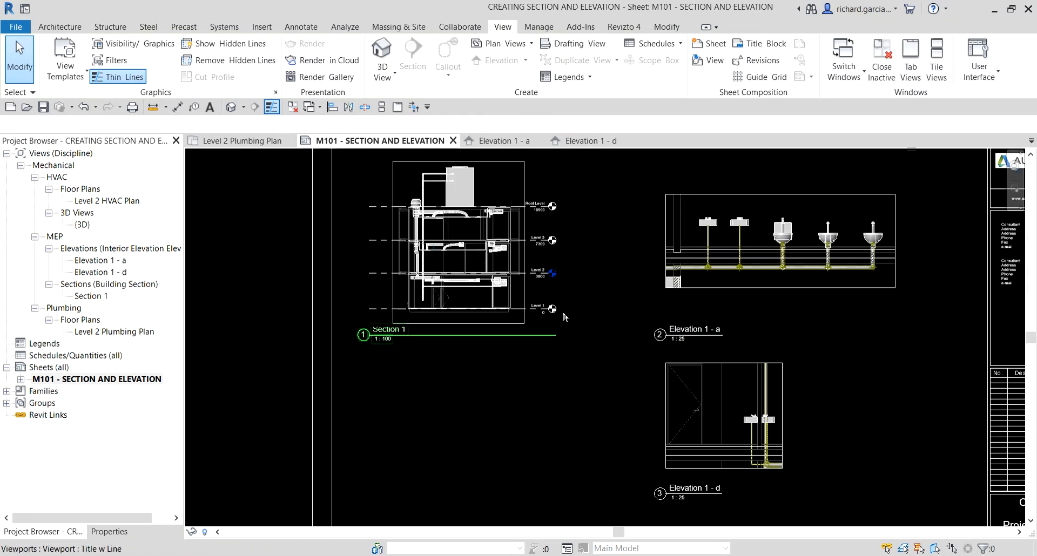
pyautogui.scroll(-1, 495, 315)
pyautogui.scroll(-2, 539, 213)
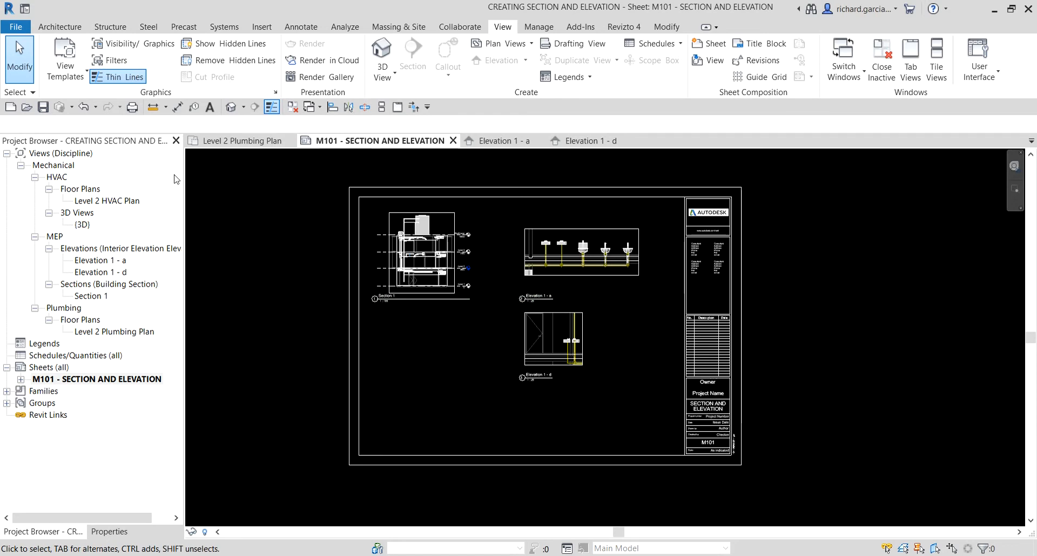
# Open the Level 2 HVAC Plan and check the detail and sheet numbers in the Section 1 marker at the line's lower end.
pyautogui.click(97, 201)
pyautogui.press('Return')
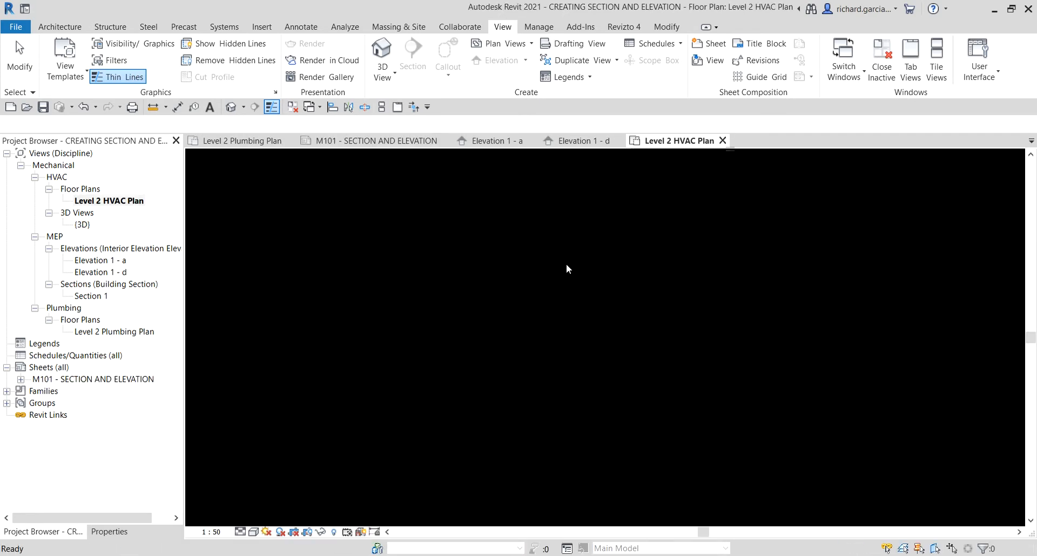
pyautogui.moveTo(566, 265); pyautogui.dragTo(581, 364, button='middle')
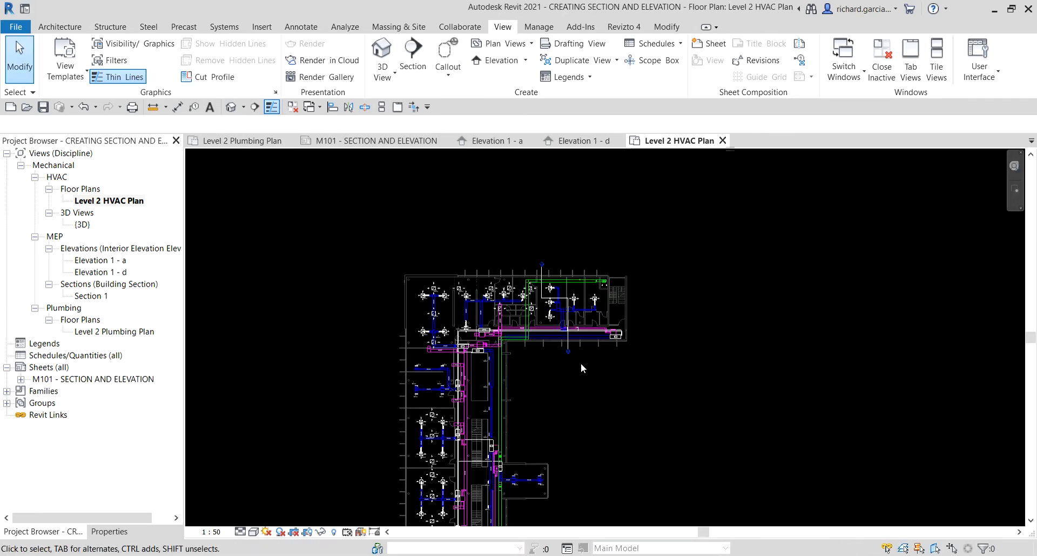
pyautogui.scroll(10, 567, 351)
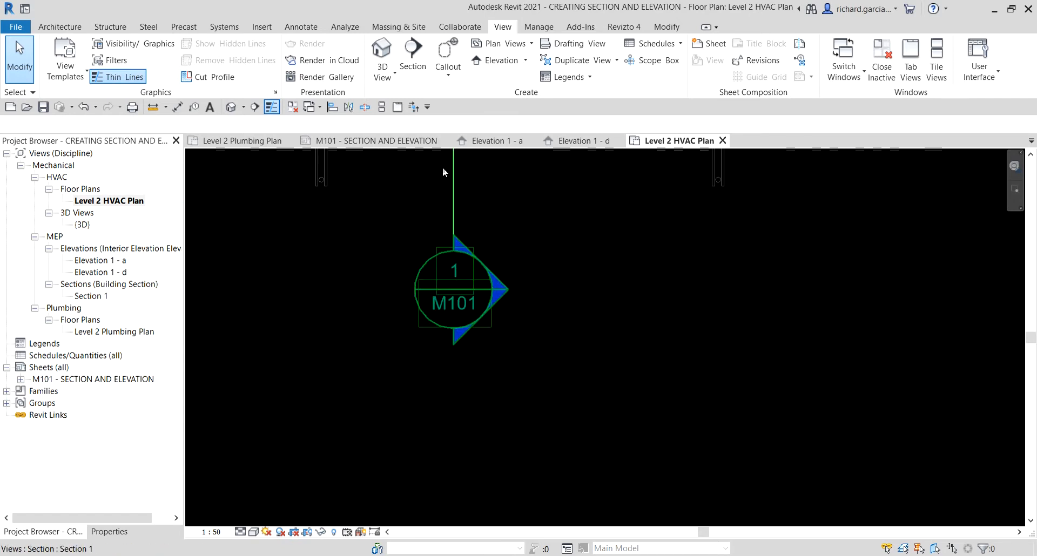
pyautogui.scroll(-5, 455, 280)
pyautogui.scroll(4, 458, 293)
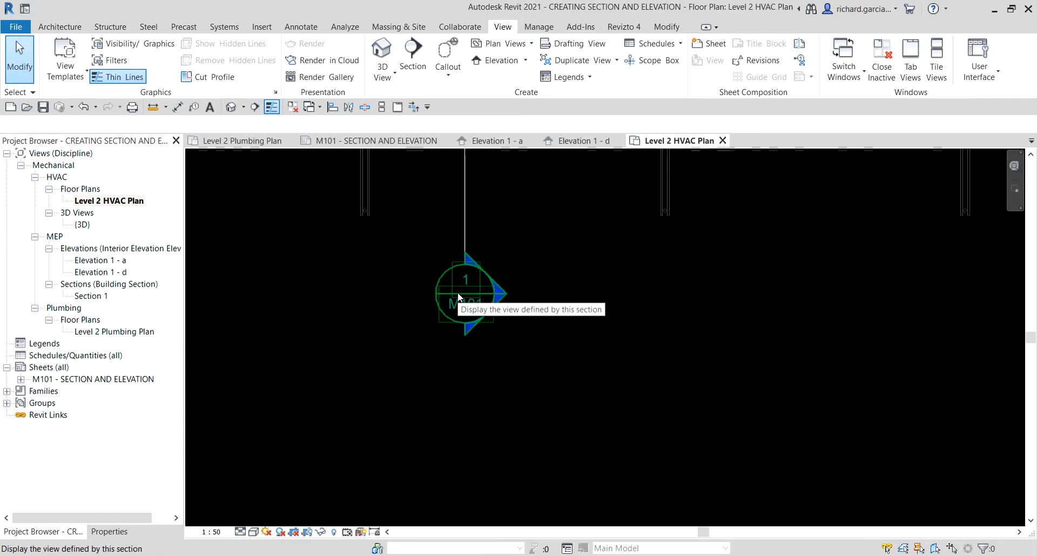
pyautogui.scroll(2, 458, 295)
pyautogui.press('ctrl')
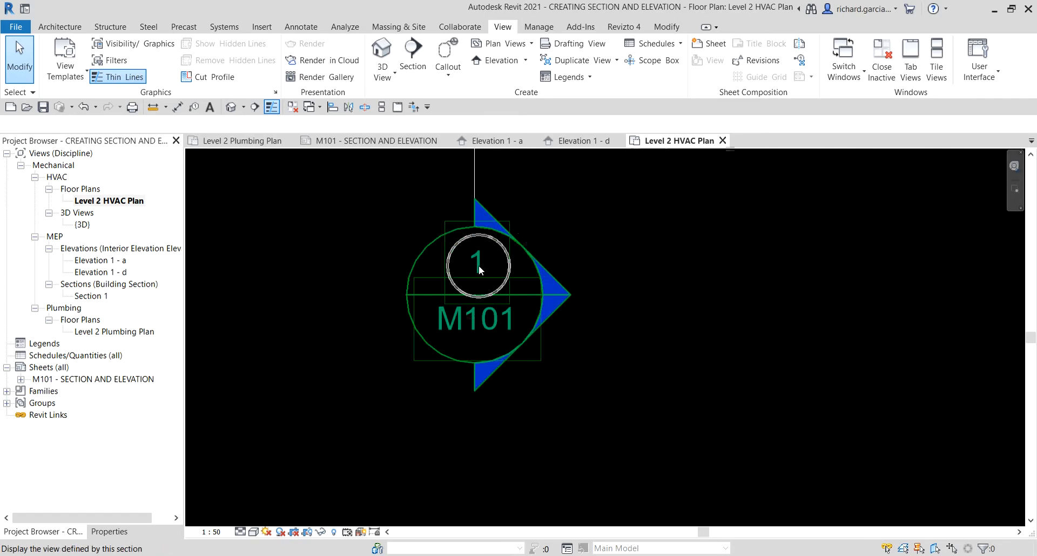
pyautogui.scroll(-8, 480, 317)
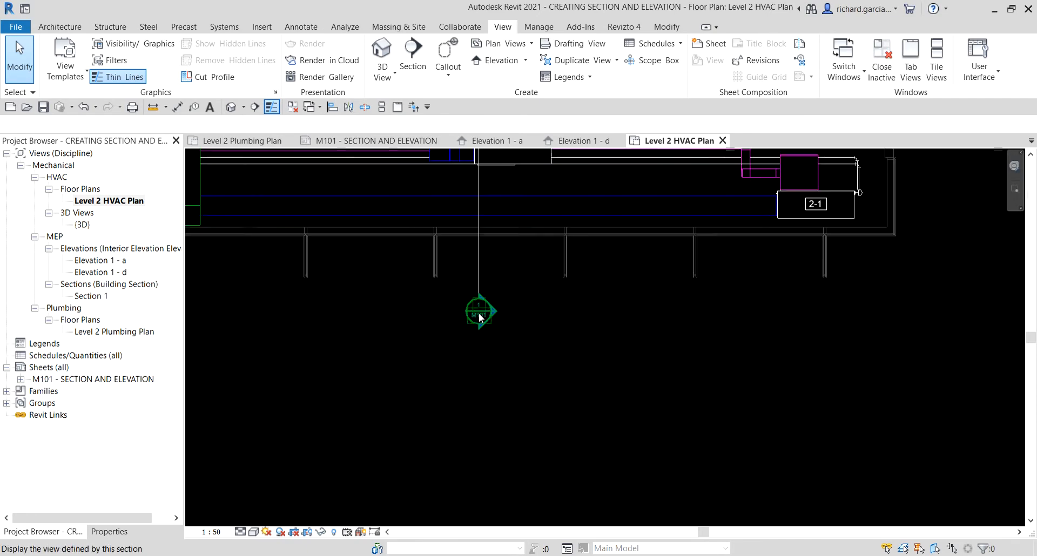
# Follow the Section 1 line to its upper end and check the detail and sheet numbers in that marker.
pyautogui.moveTo(482, 285); pyautogui.dragTo(502, 438, button='middle')
pyautogui.scroll(4, 458, 311)
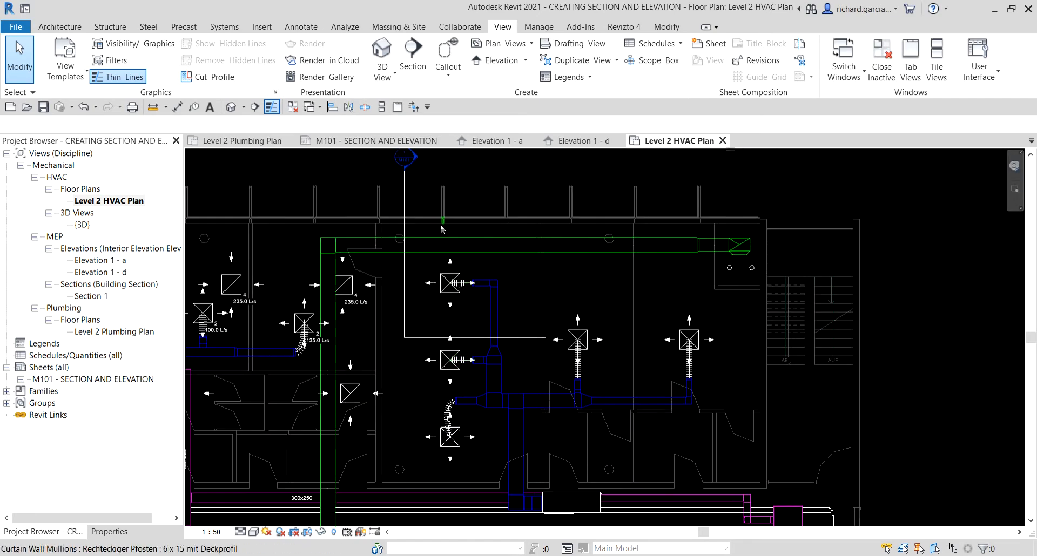
pyautogui.moveTo(421, 171); pyautogui.dragTo(422, 245, button='middle')
pyautogui.scroll(5, 422, 245)
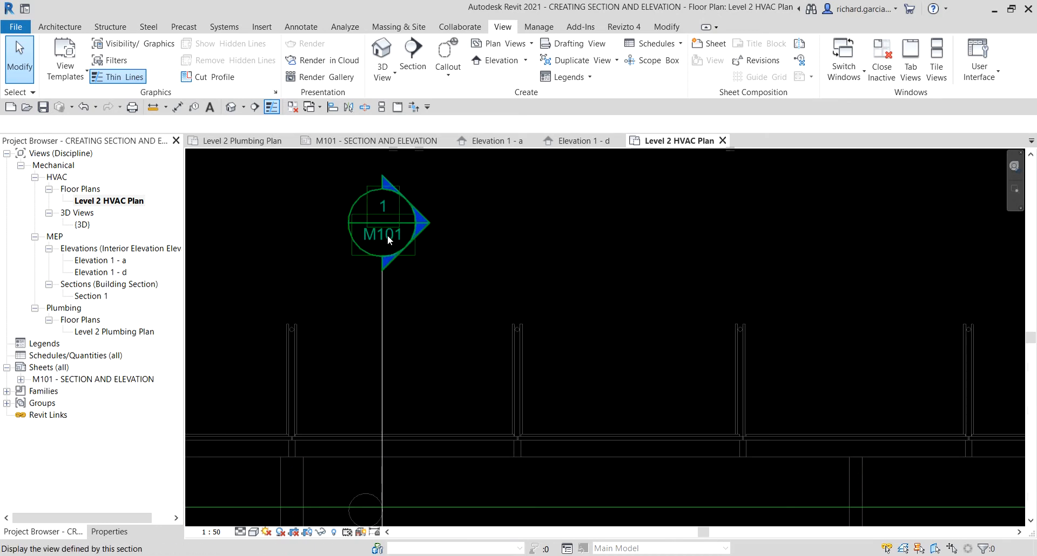
pyautogui.click(384, 206)
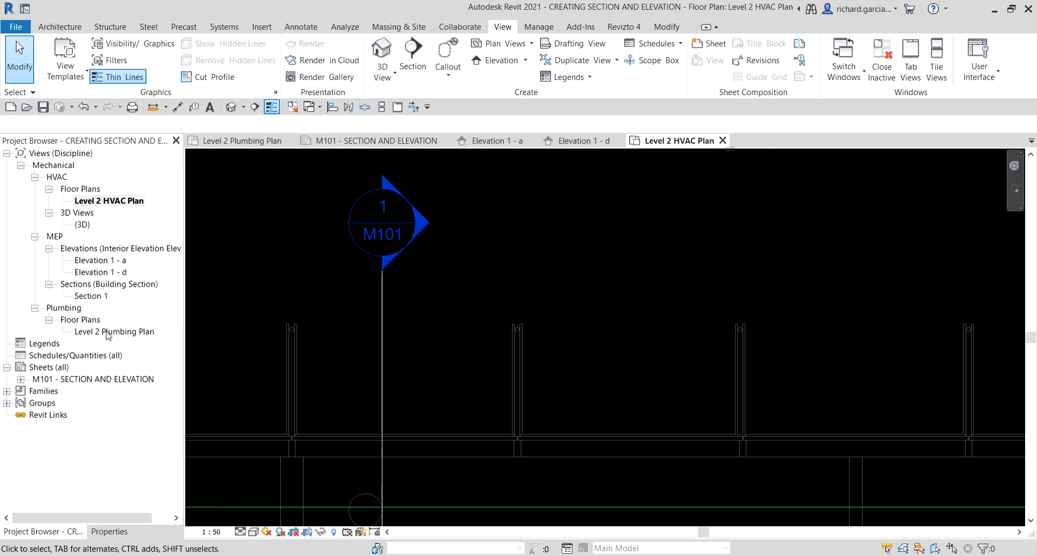
# Open the Level 2 Plumbing Plan and check the sheet and detail numbers in the interior elevation marker.
pyautogui.doubleClick(106, 332)
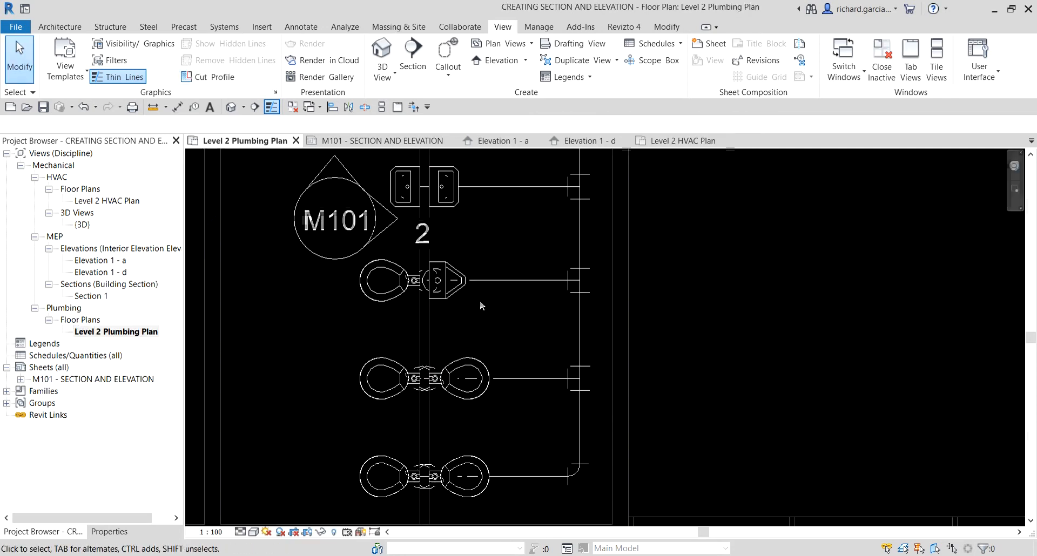
pyautogui.scroll(5, 393, 271)
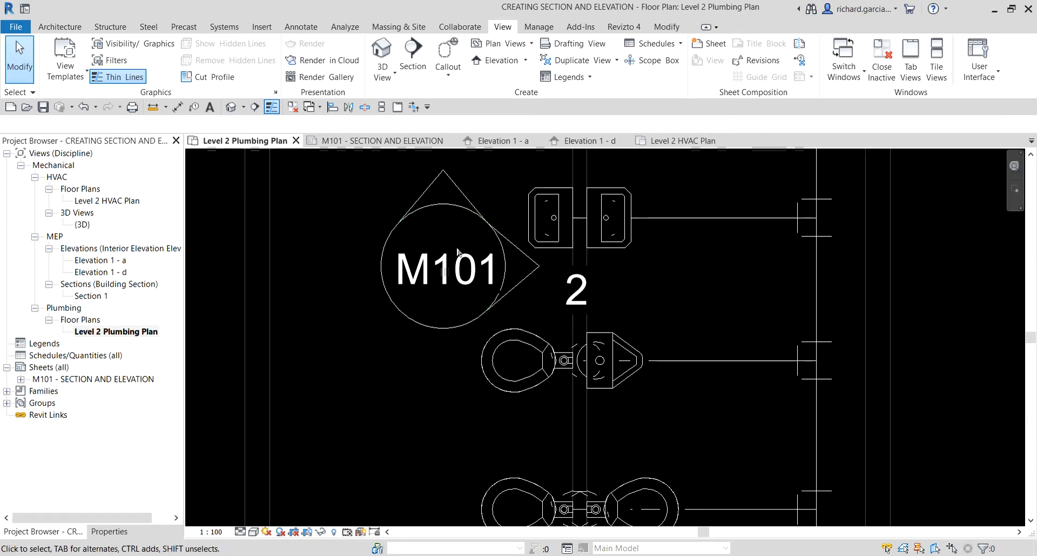
pyautogui.scroll(-1, 487, 313)
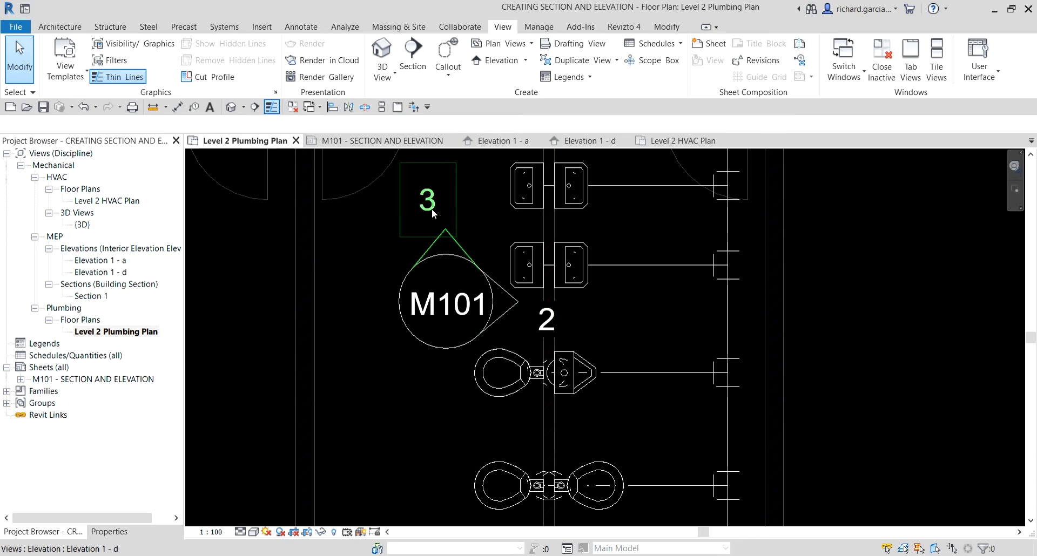
# Open sheet M101 and compare the detail numbers in the Elevation 1 - a and Elevation 1 - d titles with the plan marker.
pyautogui.doubleClick(49, 379)
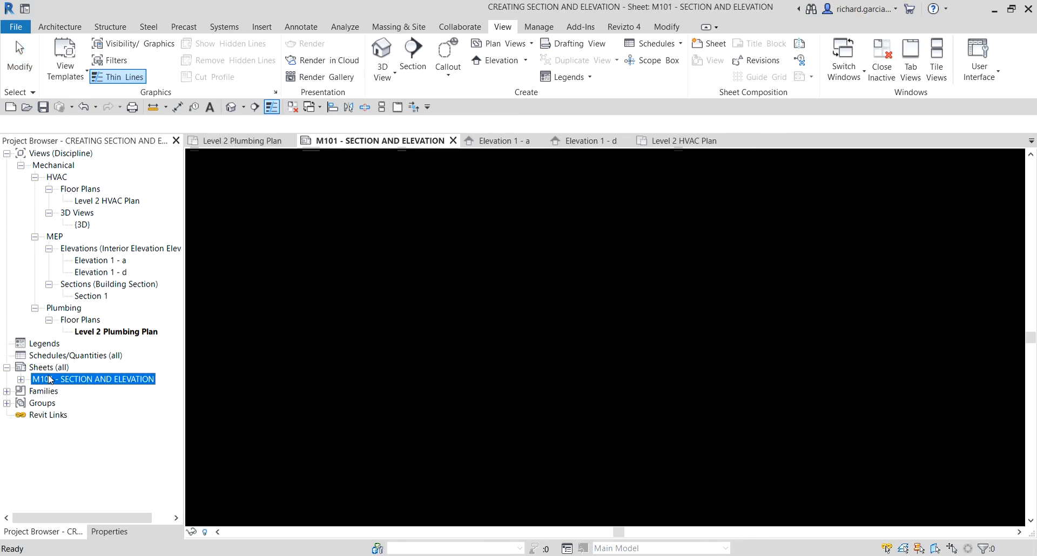
pyautogui.scroll(4, 384, 332)
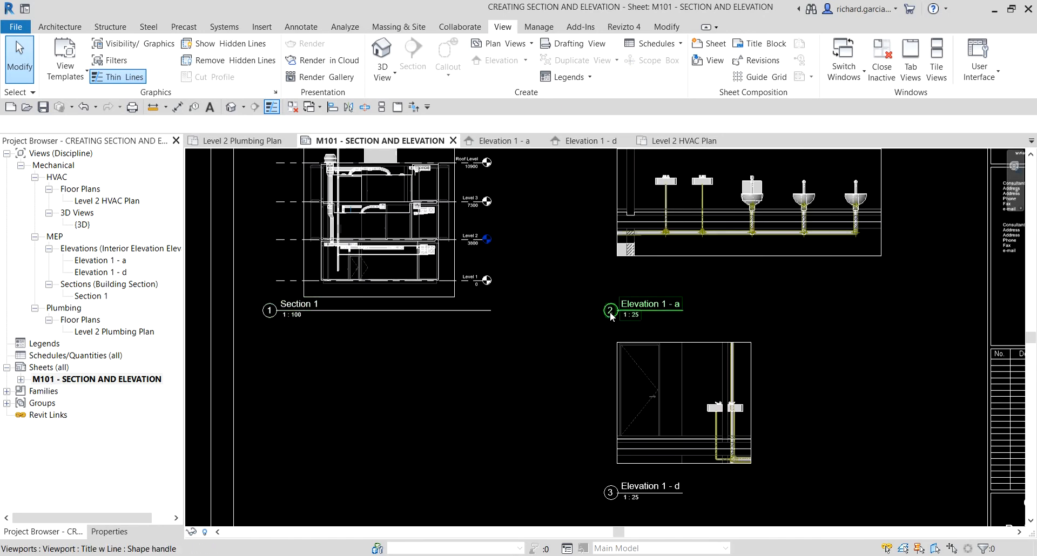
pyautogui.scroll(-3, 543, 292)
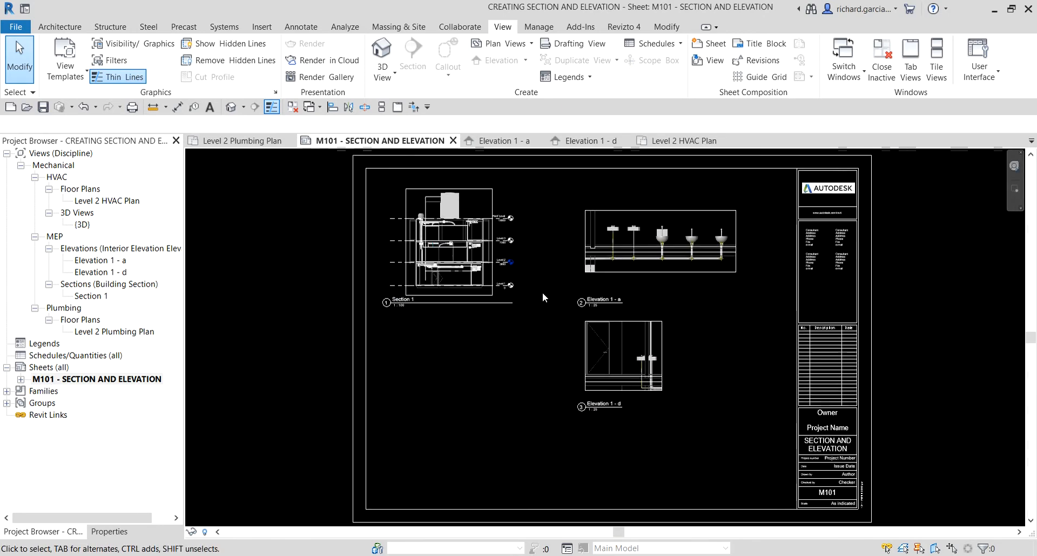
pyautogui.moveTo(637, 303); pyautogui.dragTo(528, 303, button='middle')
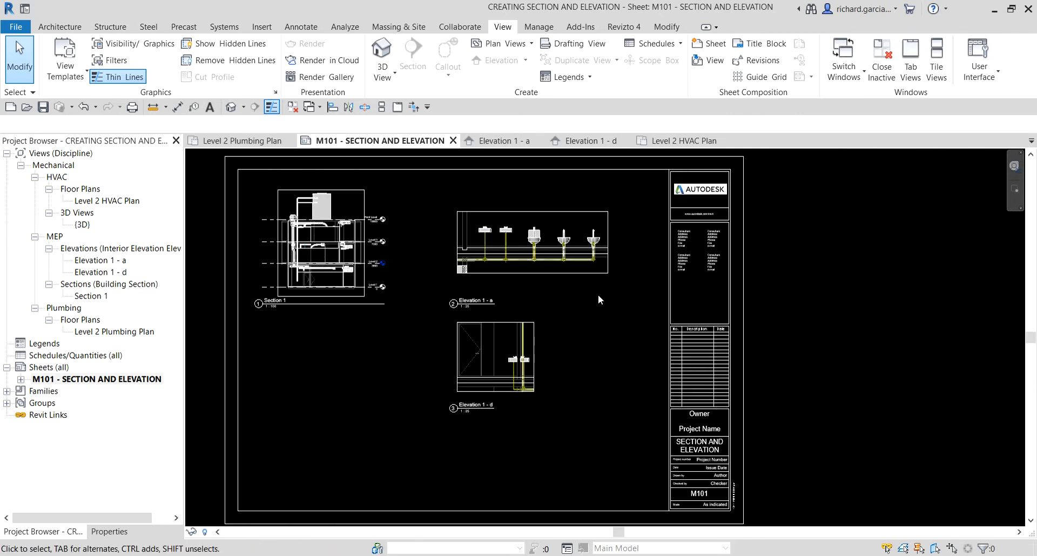
pyautogui.middleClick(598, 293)
pyautogui.middleClick(598, 294)
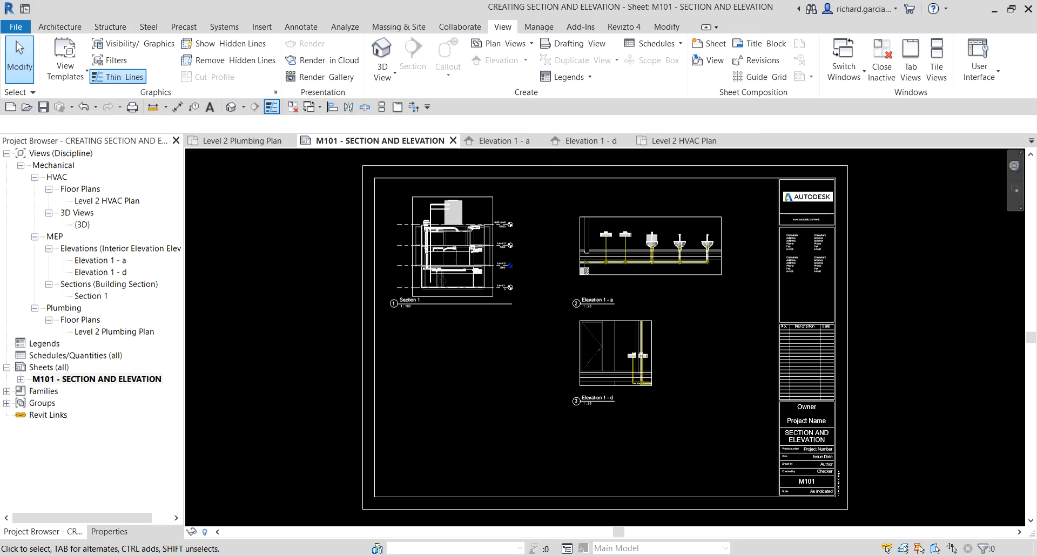
# Open the Level 2 HVAC Plan at the lower end of the vertical wing's corridor, beside the stair.
pyautogui.click(103, 201)
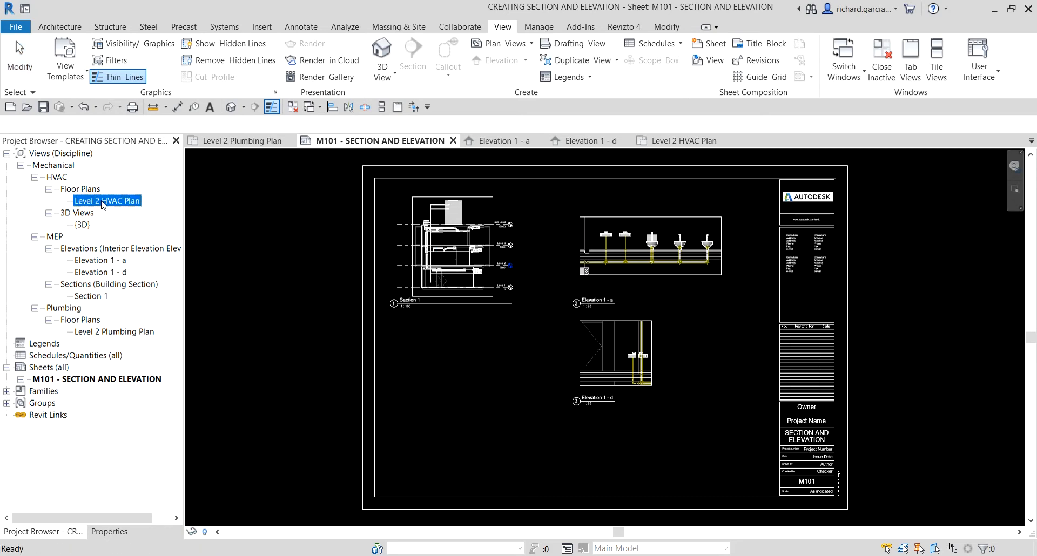
pyautogui.doubleClick(103, 201)
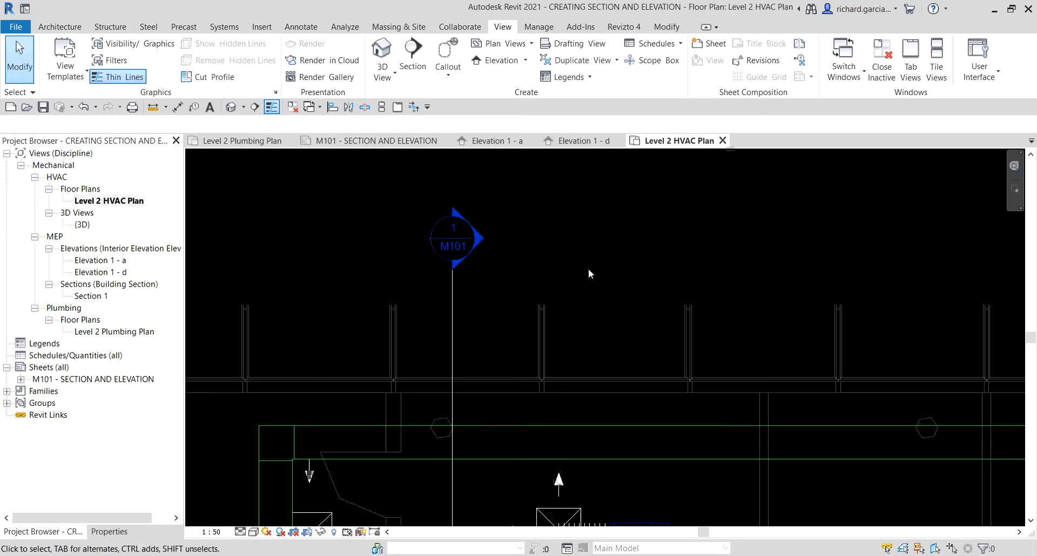
pyautogui.scroll(-5, 588, 267)
pyautogui.moveTo(588, 268); pyautogui.dragTo(550, 345, button='middle')
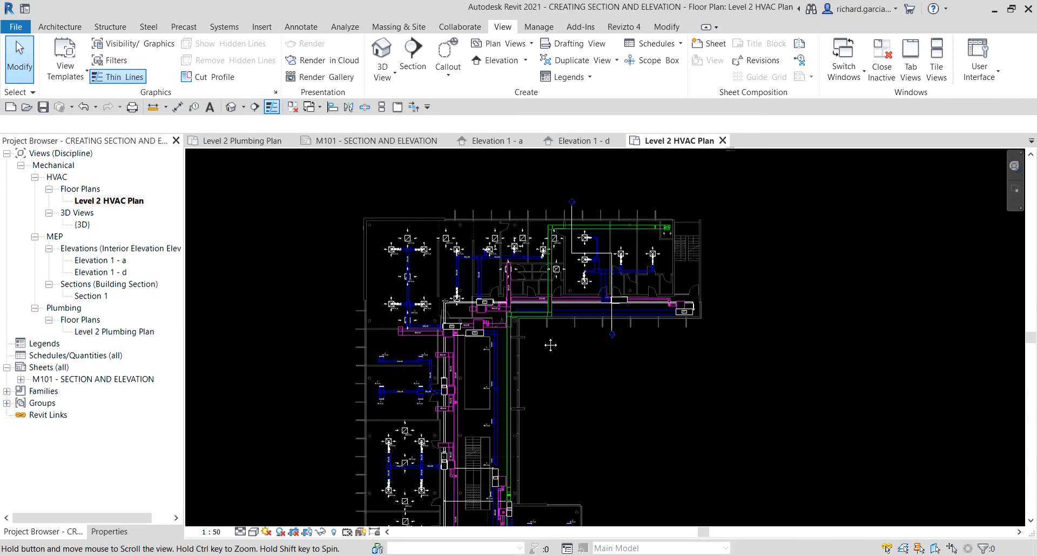
pyautogui.moveTo(524, 475); pyautogui.dragTo(523, 324, button='middle')
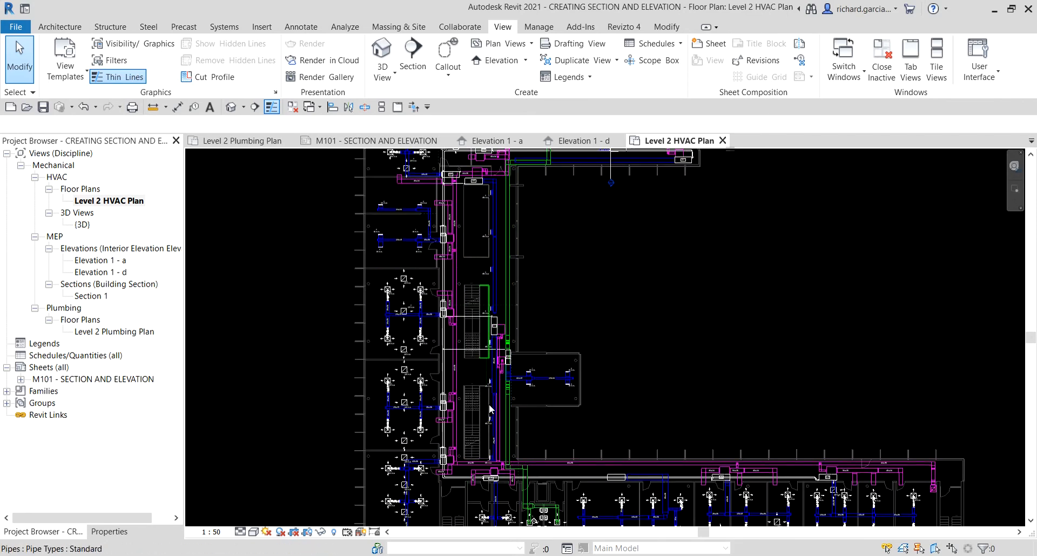
pyautogui.moveTo(481, 467); pyautogui.dragTo(480, 361, button='middle')
pyautogui.scroll(5, 481, 361)
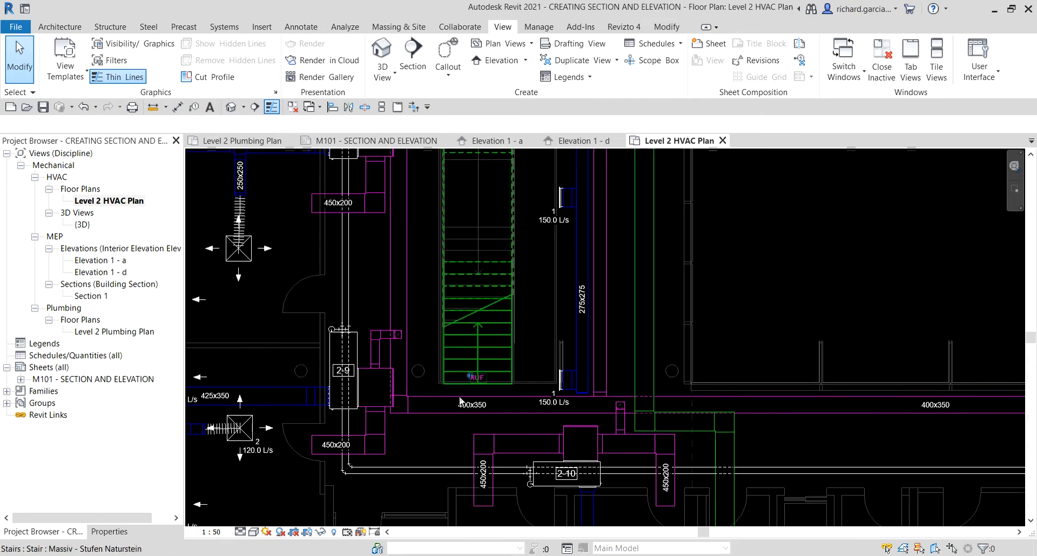
pyautogui.scroll(-2, 453, 281)
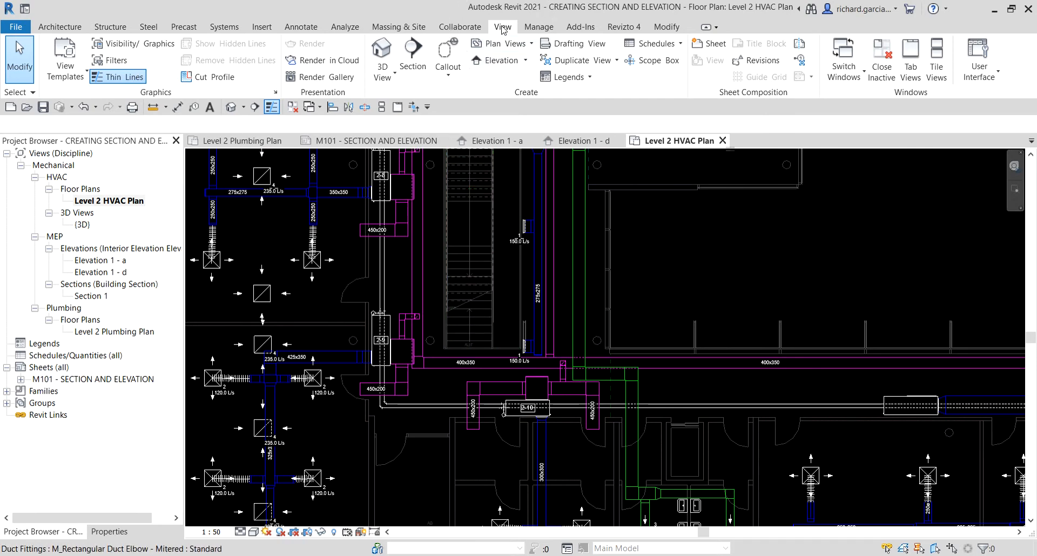
# Start a perspective Camera offset 1750.0 from Level 2 and place its eye point in the corridor near the stair's lower end.
pyautogui.click(389, 72)
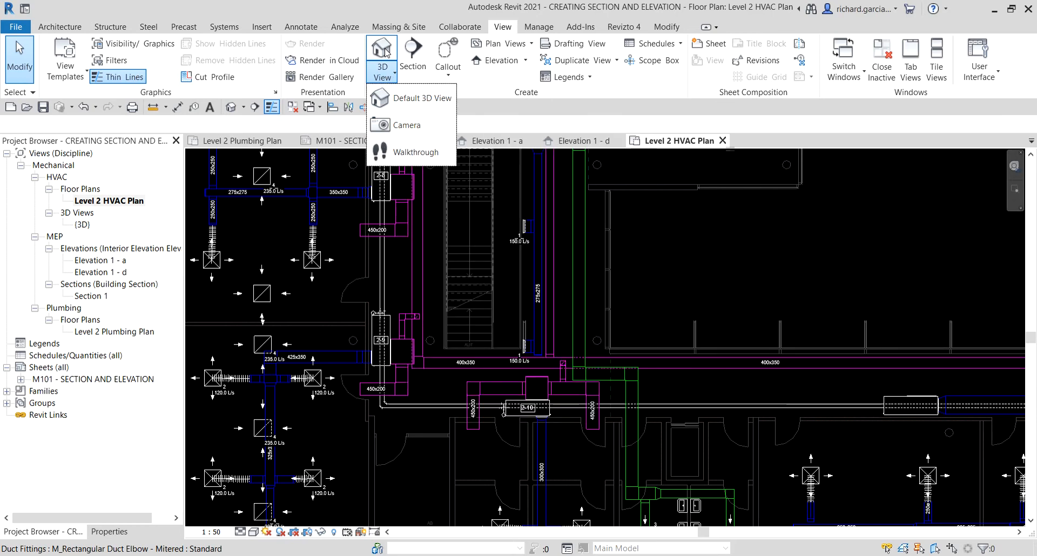
pyautogui.click(236, 126)
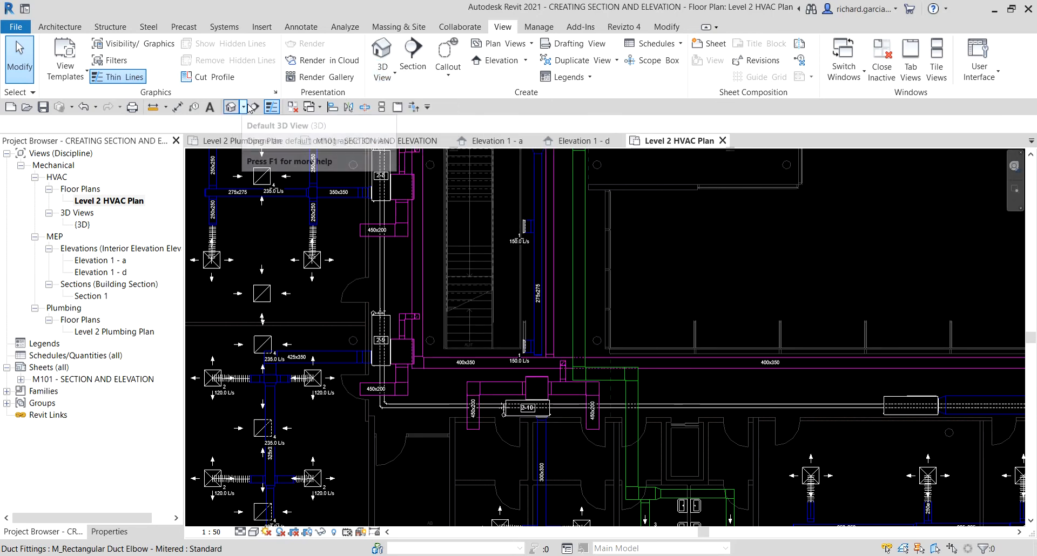
pyautogui.click(244, 106)
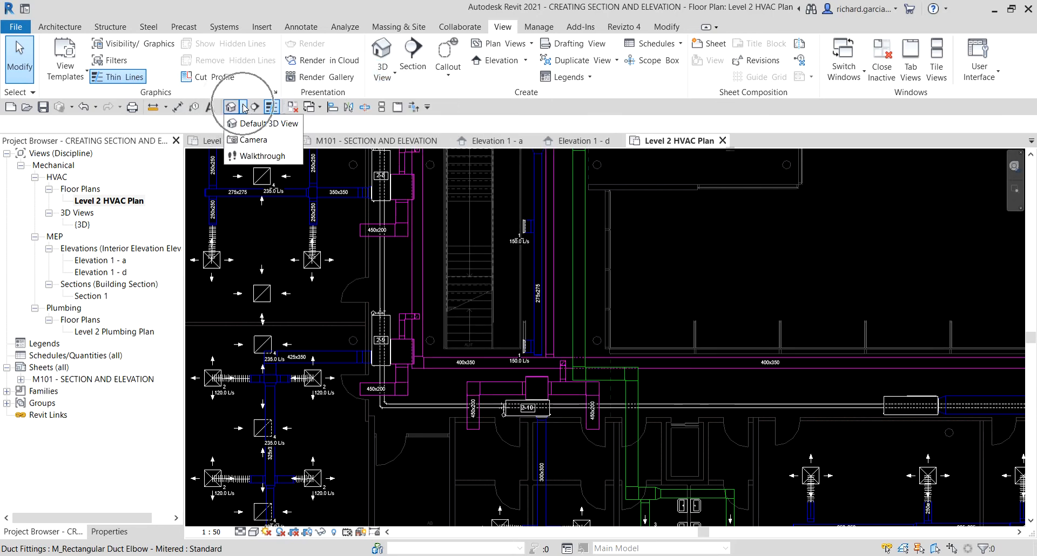
pyautogui.click(249, 144)
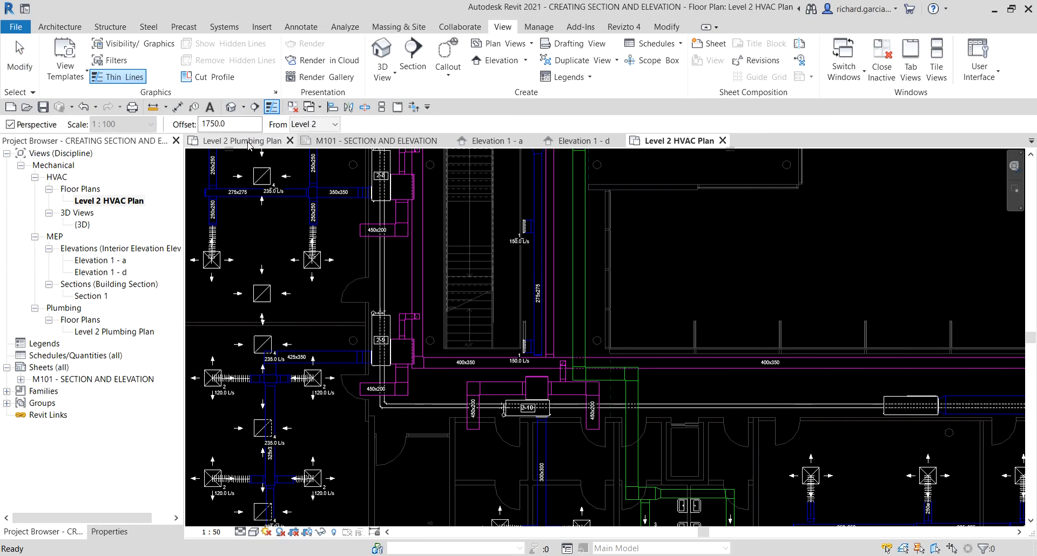
pyautogui.press('ctrl')
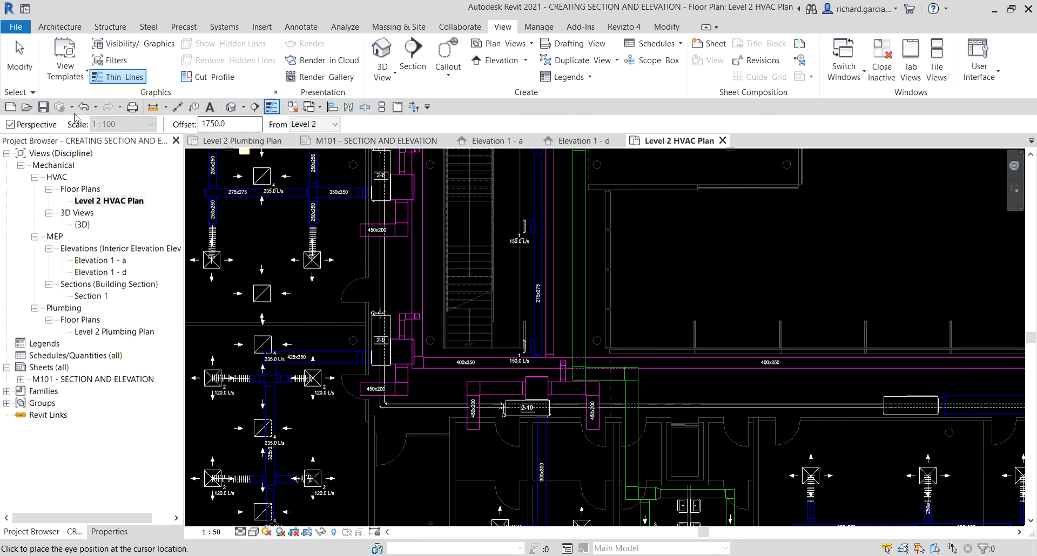
pyautogui.press('ctrl')
pyautogui.press('ctrl')
pyautogui.click(225, 125)
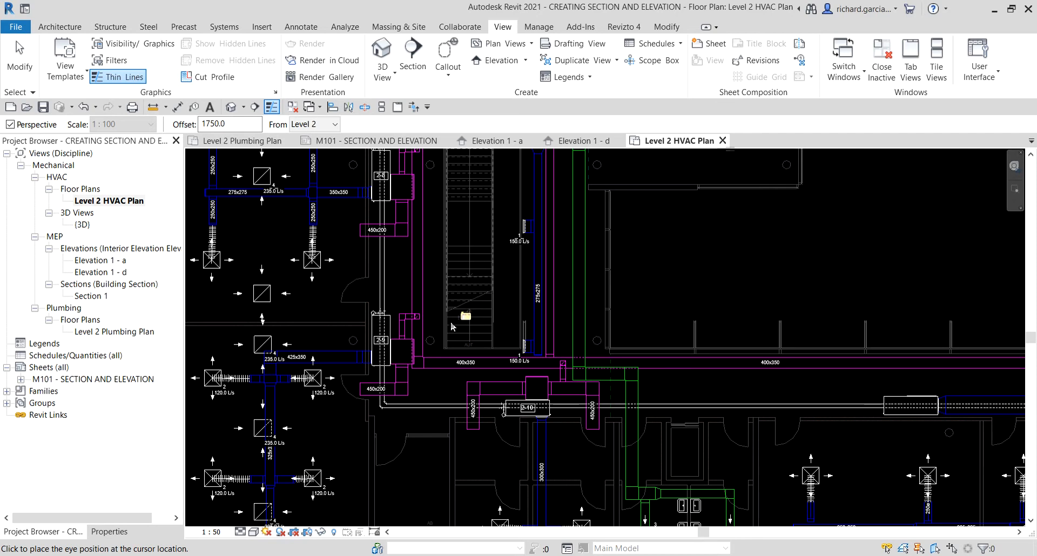
pyautogui.click(433, 354)
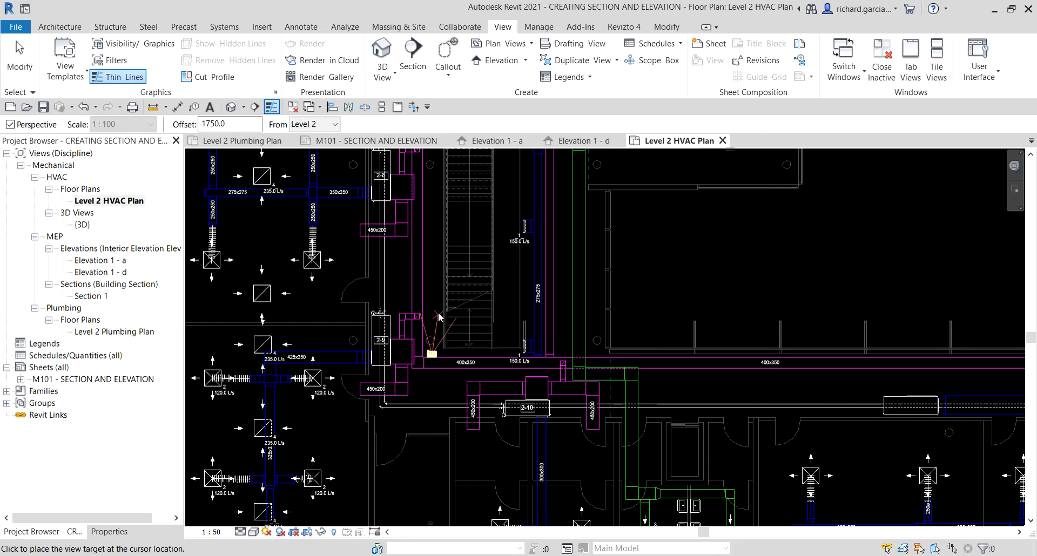
# Place the camera target straight up the corridor, past its far end in the upper wing, and deselect the resulting view's crop region.
pyautogui.scroll(-3, 445, 237)
pyautogui.moveTo(453, 251); pyautogui.dragTo(444, 423, button='middle')
pyautogui.moveTo(438, 216); pyautogui.dragTo(439, 320, button='middle')
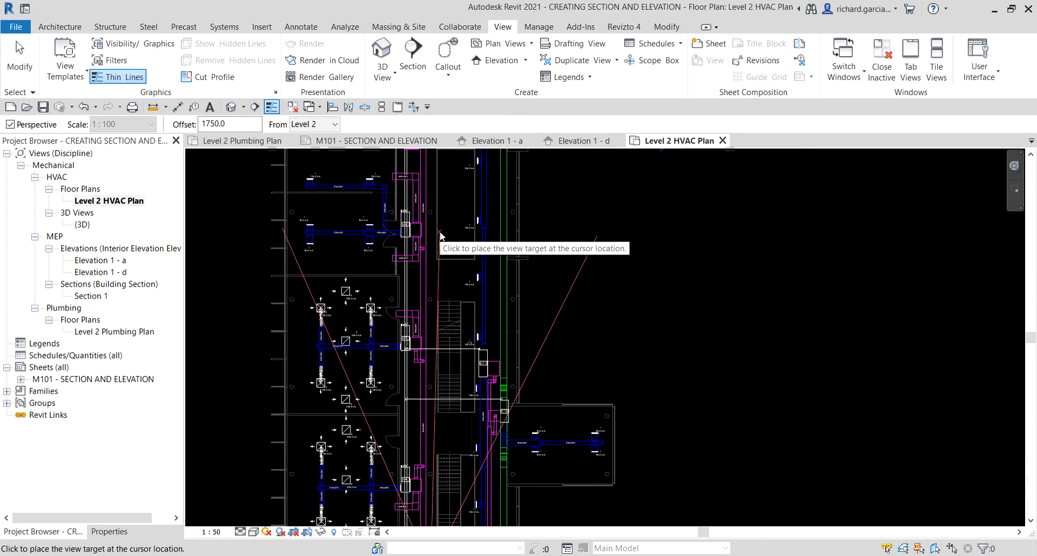
pyautogui.scroll(-1, 440, 224)
pyautogui.moveTo(444, 218); pyautogui.dragTo(443, 346, button='middle')
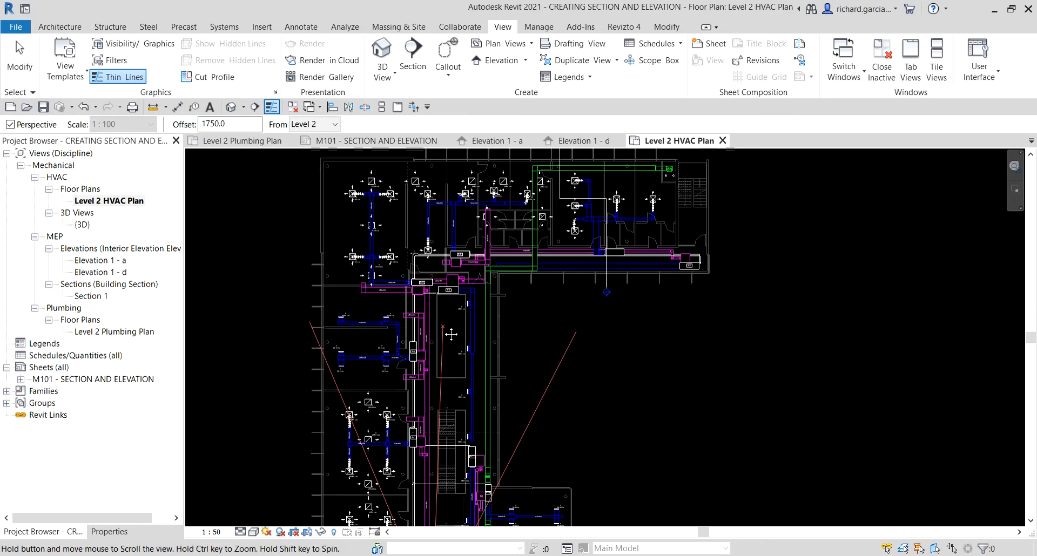
pyautogui.click(441, 225)
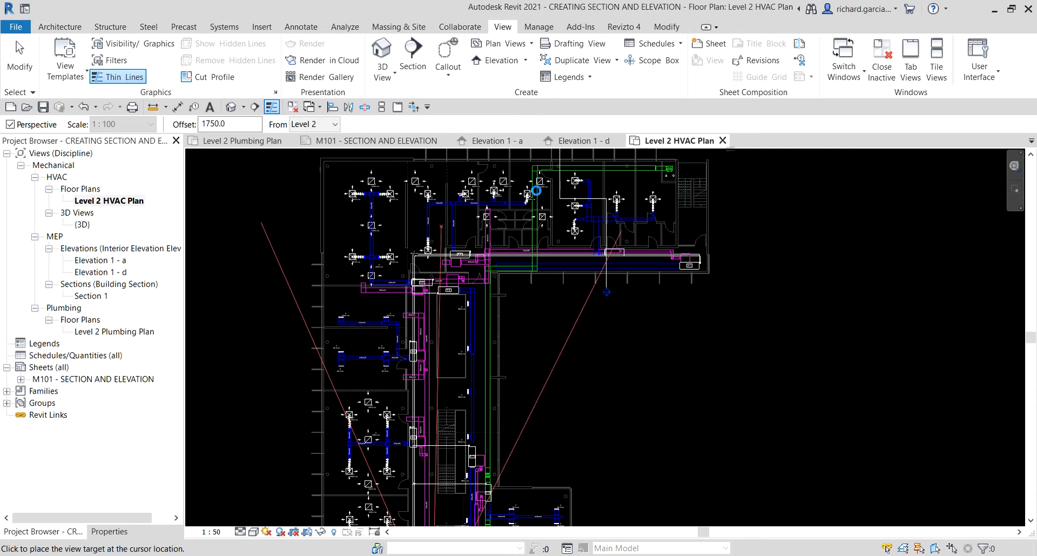
pyautogui.click(551, 276)
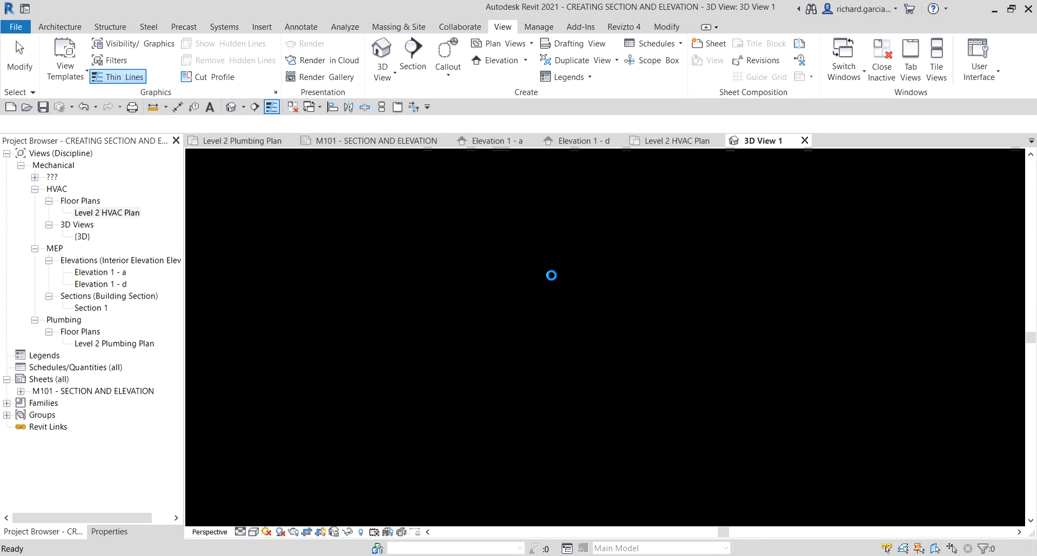
pyautogui.moveTo(676, 426); pyautogui.dragTo(560, 395, button='middle')
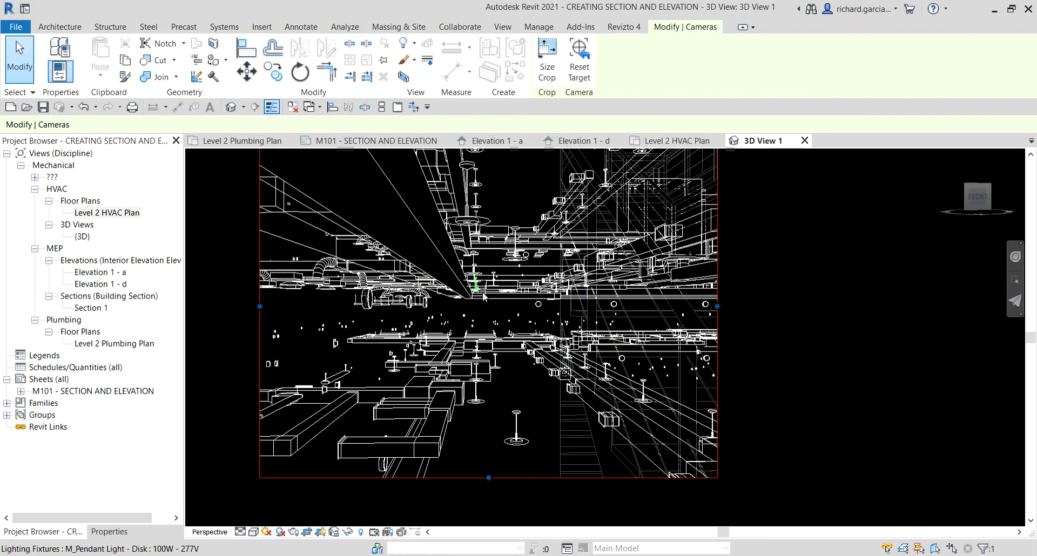
pyautogui.scroll(-1, 483, 296)
pyautogui.click(782, 290)
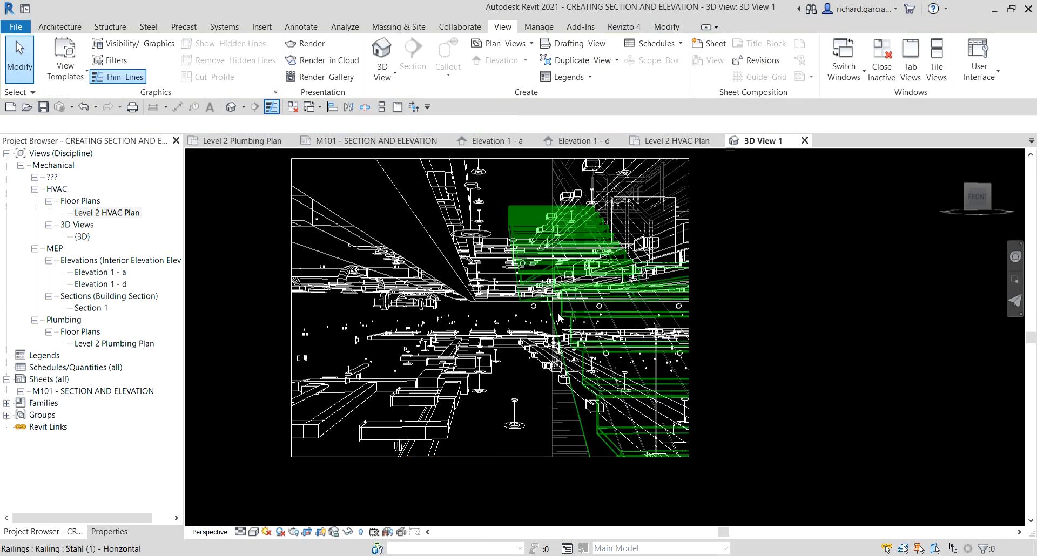
pyautogui.moveTo(423, 285); pyautogui.dragTo(439, 309, button='middle')
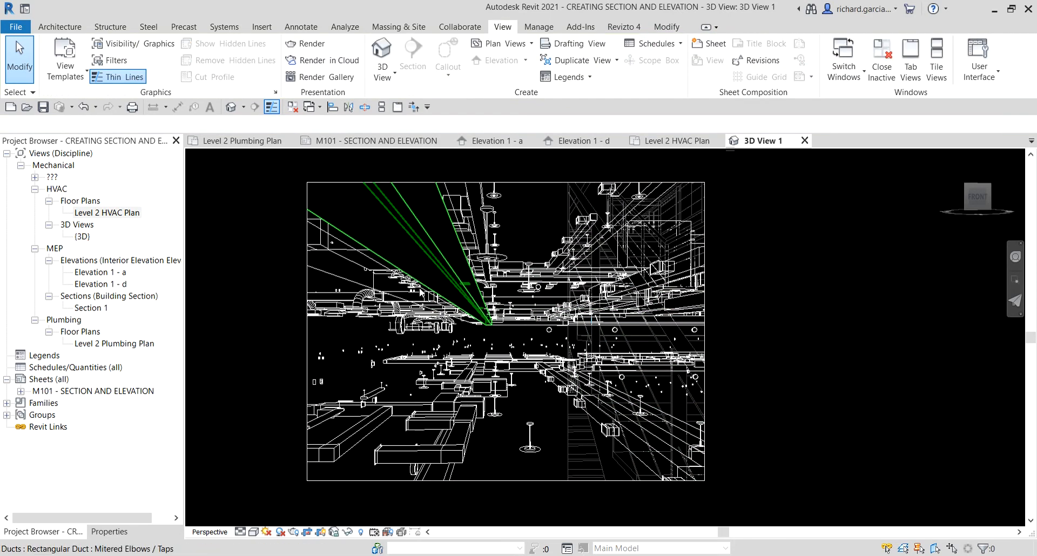
# Check the Discipline and Sub-Discipline properties of the new camera view.
pyautogui.click(110, 532)
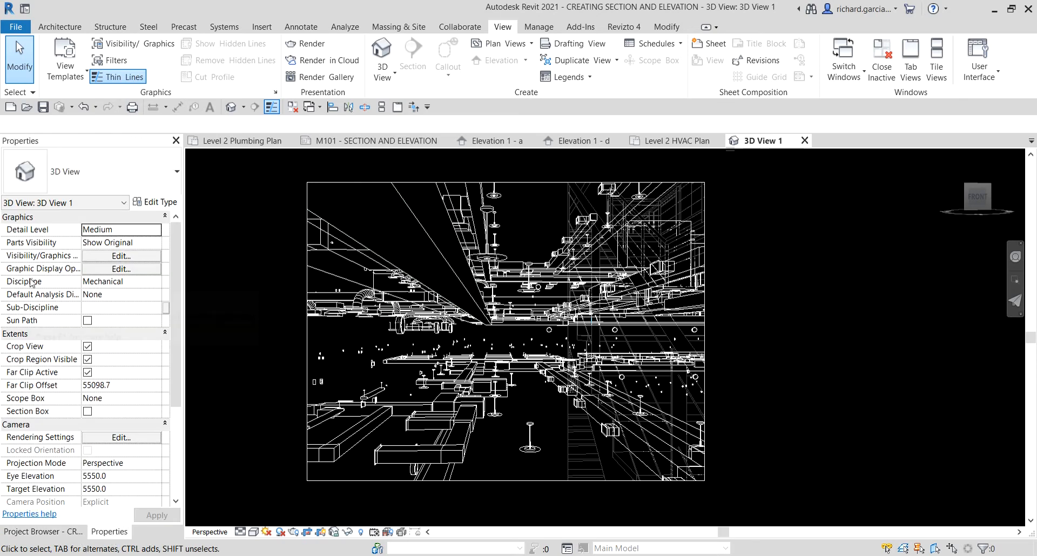
pyautogui.click(102, 285)
pyautogui.click(90, 309)
pyautogui.click(54, 532)
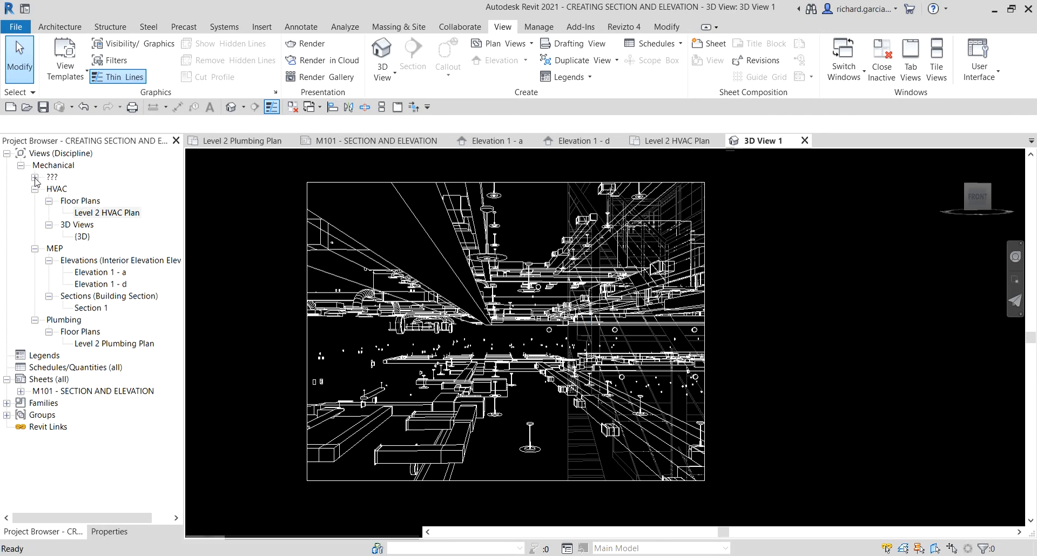
# Rename the new camera view 3D View 1, listed under the ??? sub-discipline, as Interior Perspective.
pyautogui.click(34, 177)
pyautogui.click(49, 190)
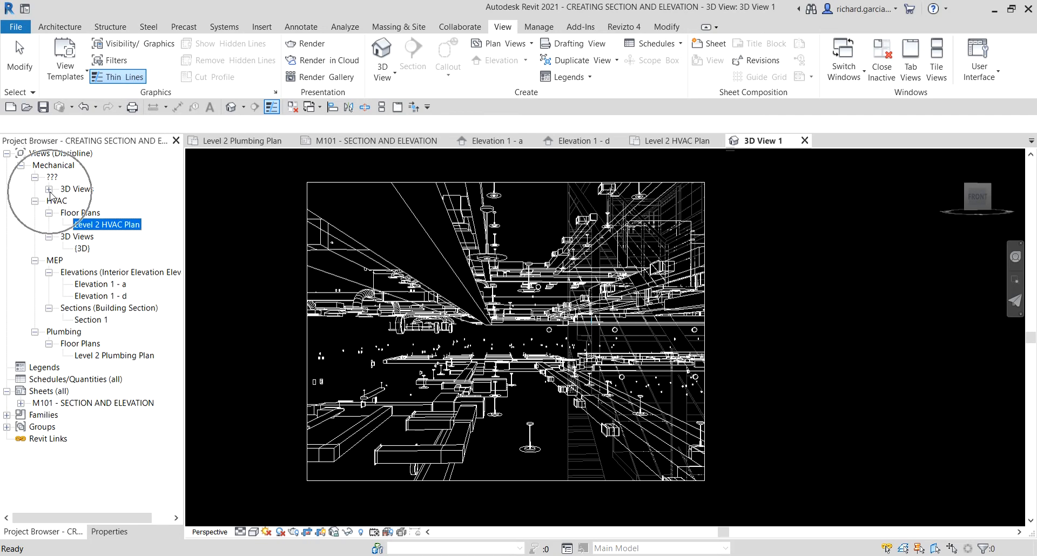
pyautogui.click(91, 203)
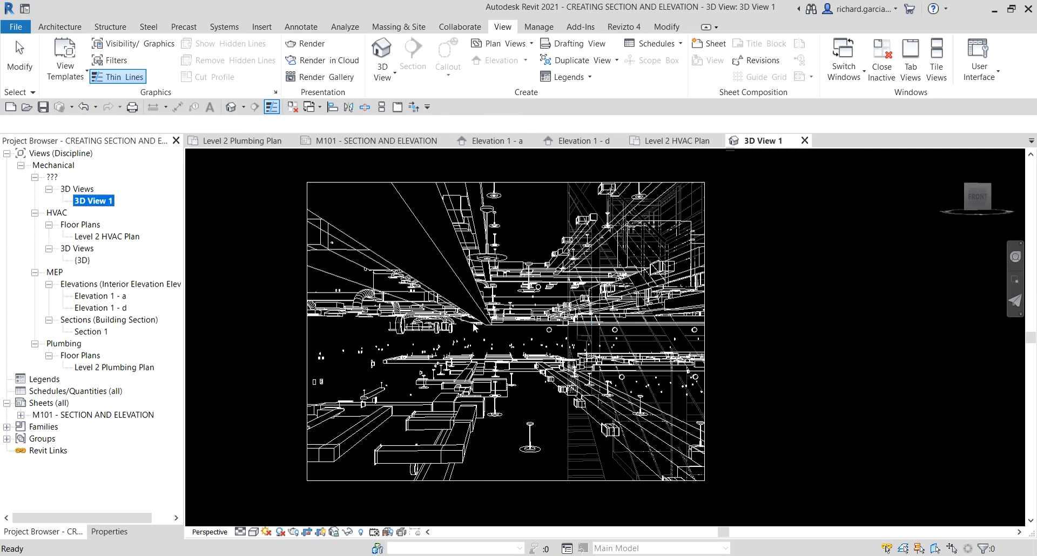
pyautogui.rightClick(96, 206)
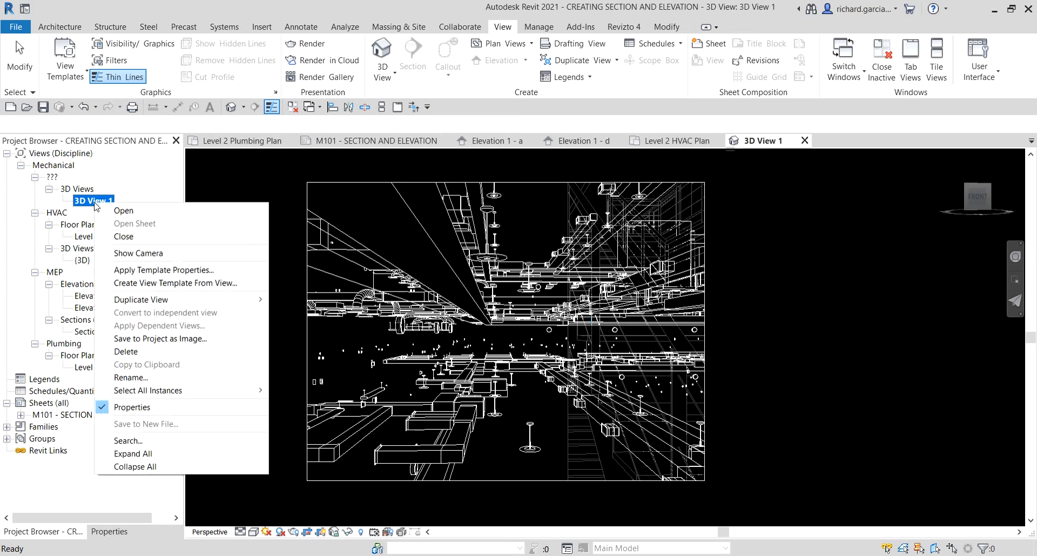
pyautogui.click(166, 380)
pyautogui.write('iNTERIO')
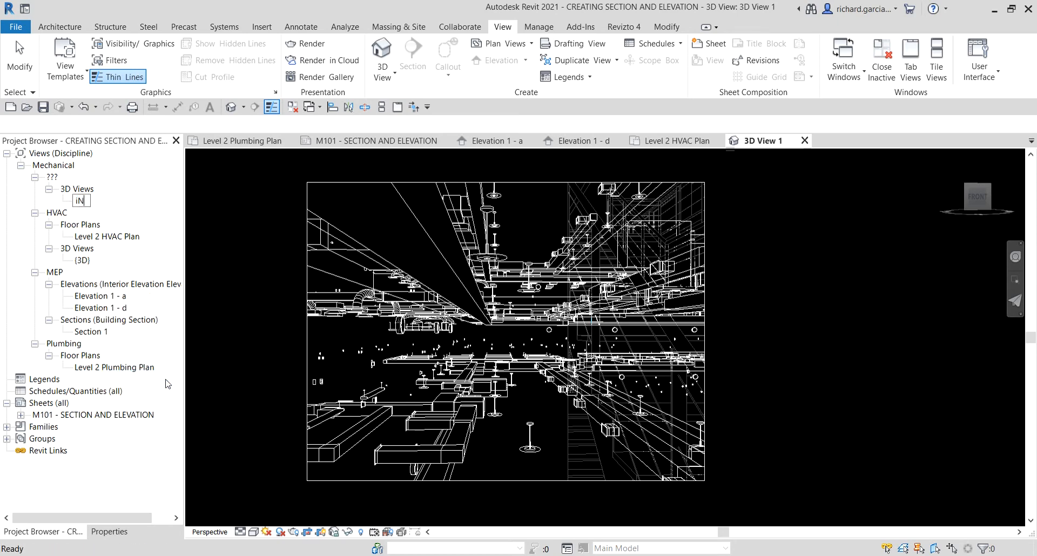
pyautogui.press('BackSpace')
pyautogui.press('BackSpace')
pyautogui.press('BackSpace')
pyautogui.press('BackSpace')
pyautogui.press('BackSpace')
pyautogui.press('BackSpace')
pyautogui.press('BackSpace')
pyautogui.press('capslock')
pyautogui.write('Interior Persp')
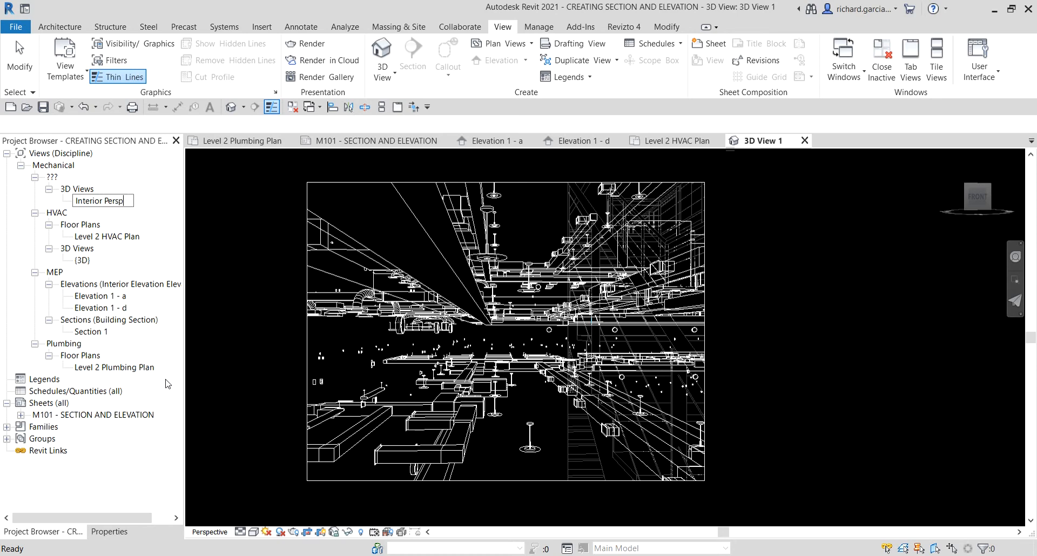
pyautogui.write('ective')
pyautogui.press('Return')
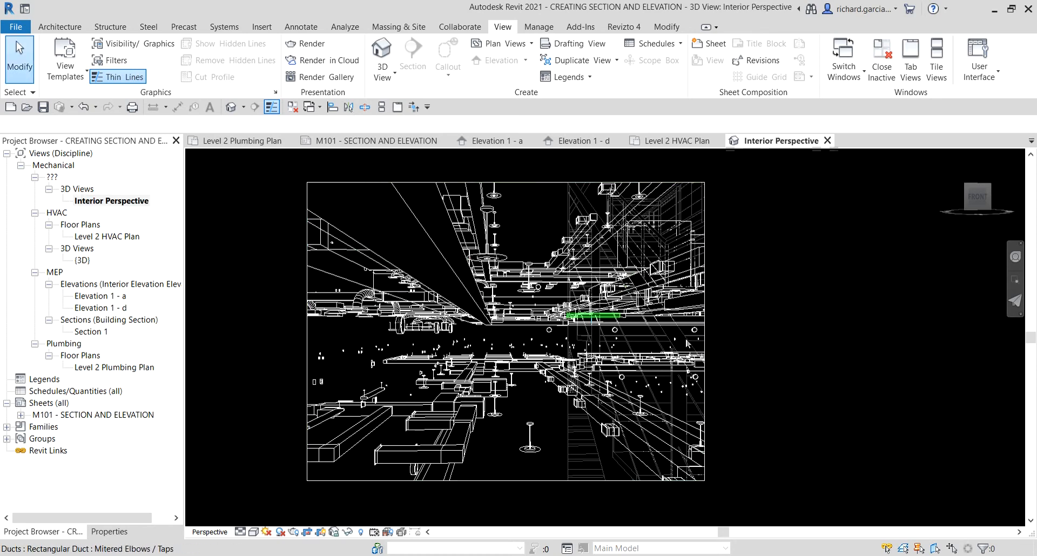
# Set the Interior Perspective view's visual style to Shaded and its Discipline to Coordination.
pyautogui.click(252, 532)
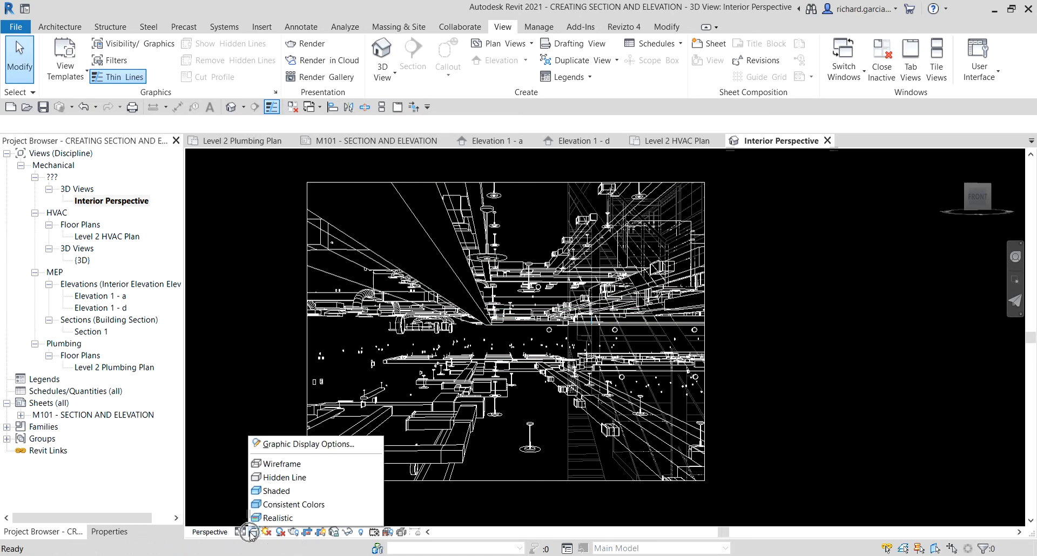
pyautogui.click(287, 492)
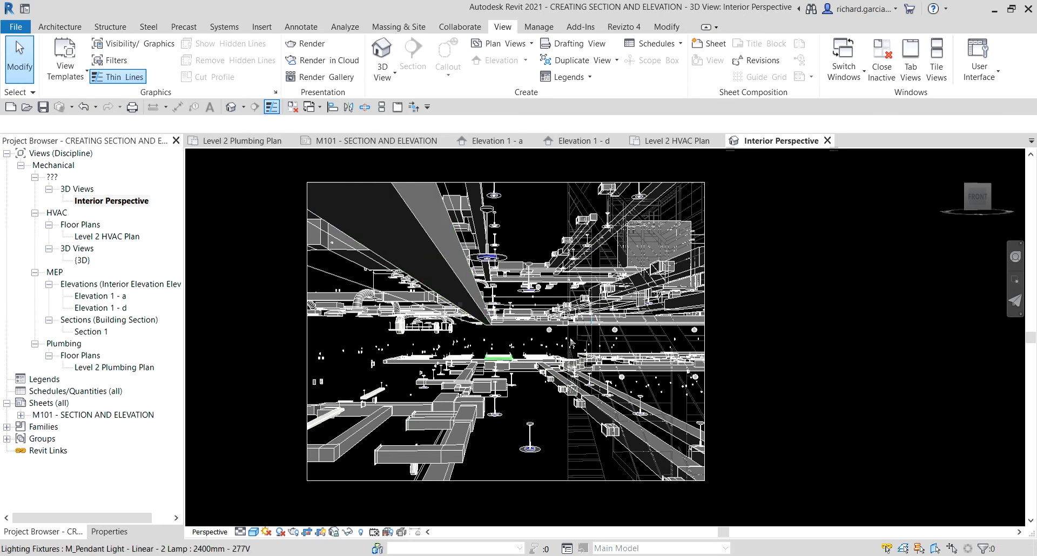
pyautogui.click(111, 532)
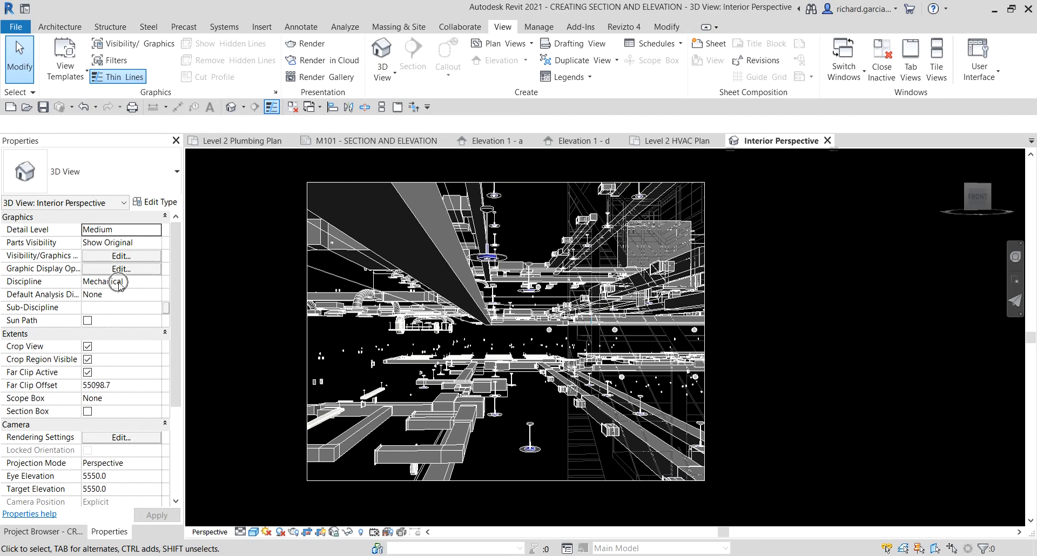
pyautogui.click(143, 287)
pyautogui.click(155, 281)
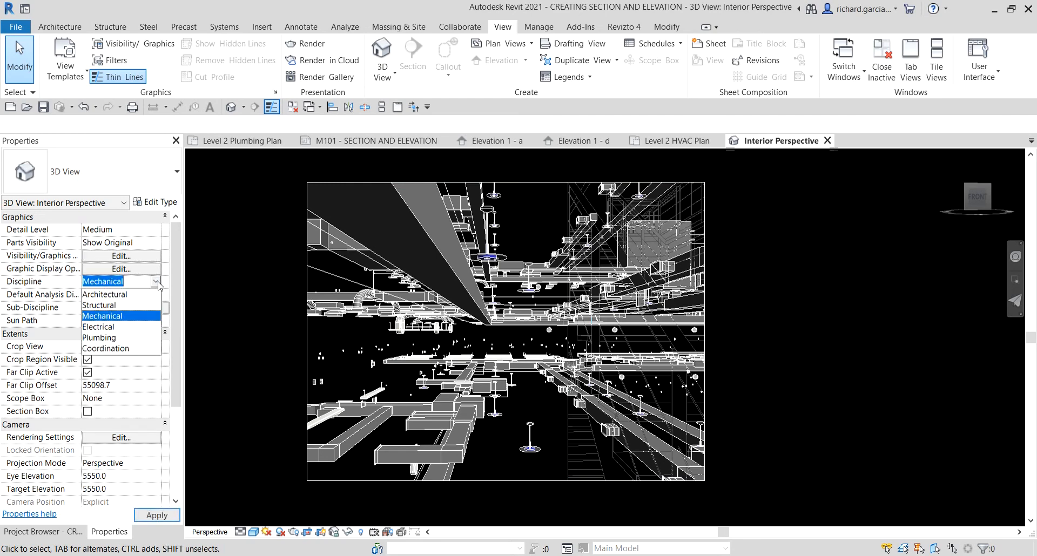
pyautogui.click(122, 349)
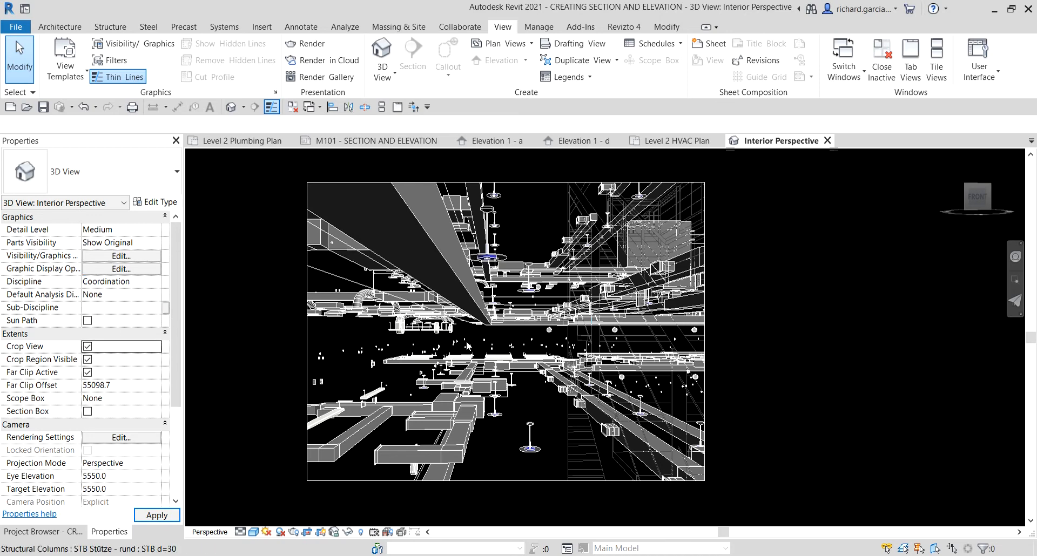
# Enlarge the perspective view's crop region outward on all four sides to take in more of the wall, ceiling and stair, and deselect it.
pyautogui.moveTo(619, 327); pyautogui.dragTo(521, 327, button='middle')
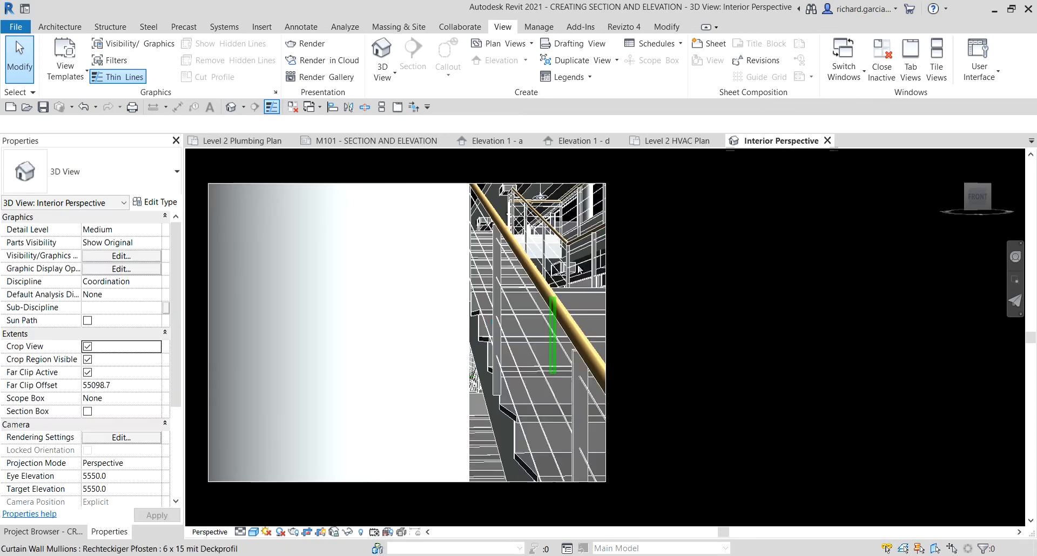
pyautogui.moveTo(460, 363); pyautogui.dragTo(545, 354, button='middle')
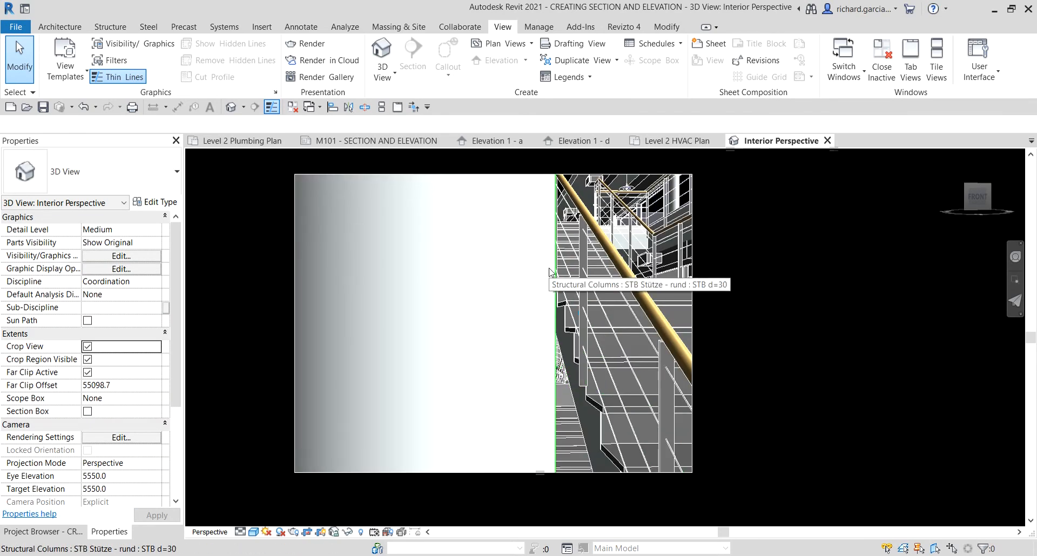
pyautogui.press('ctrl')
pyautogui.press('ctrl')
pyautogui.click(693, 327)
pyautogui.scroll(-3, 695, 328)
pyautogui.moveTo(694, 326); pyautogui.dragTo(794, 325)
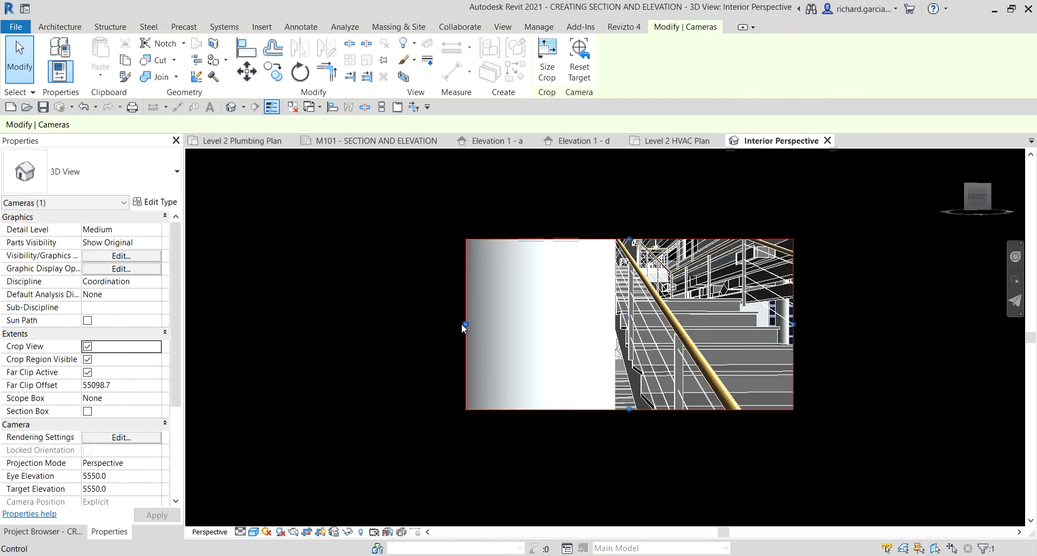
pyautogui.moveTo(463, 324); pyautogui.dragTo(398, 324)
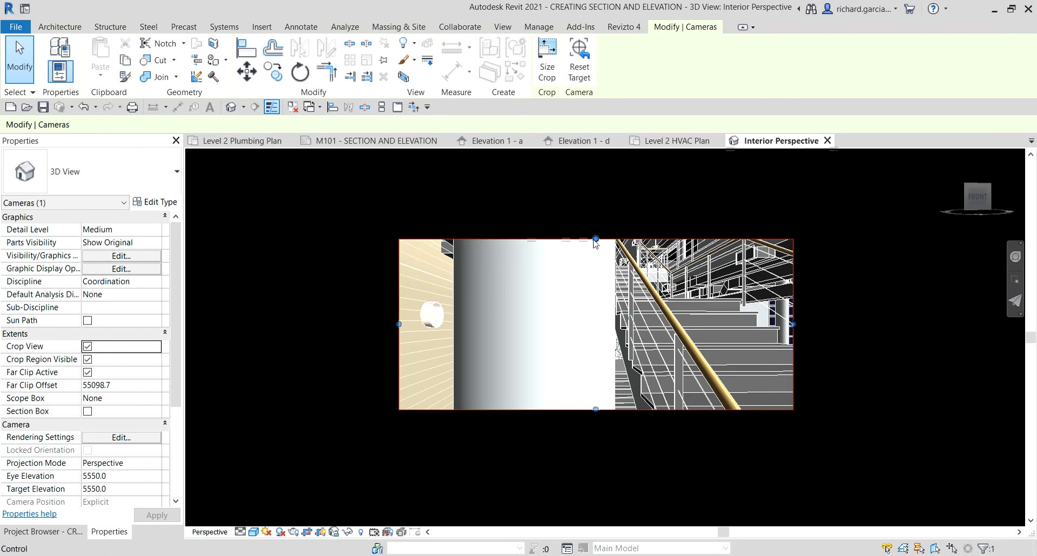
pyautogui.moveTo(596, 239); pyautogui.dragTo(596, 195)
pyautogui.moveTo(595, 409); pyautogui.dragTo(669, 470)
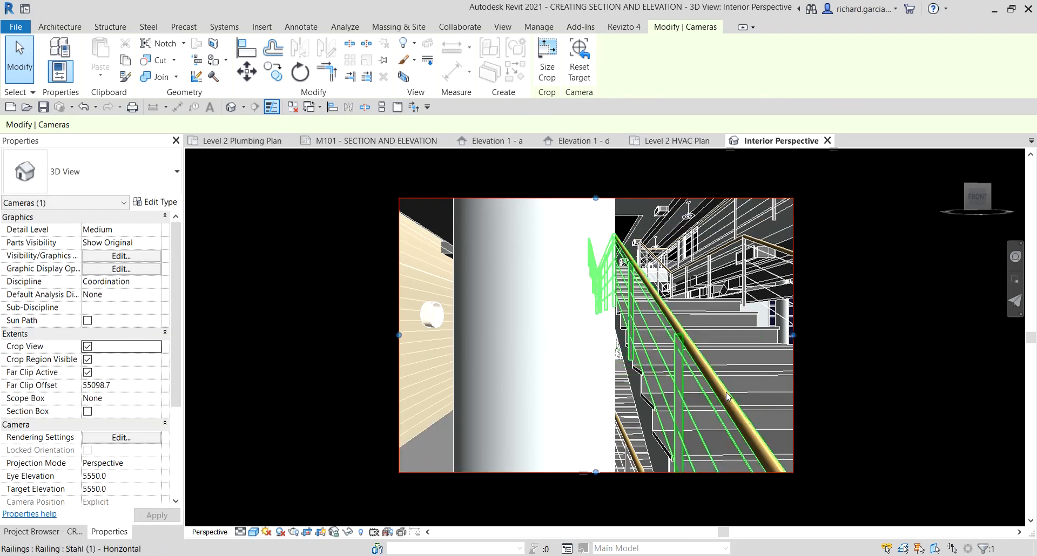
pyautogui.moveTo(731, 378); pyautogui.dragTo(677, 365, button='middle')
pyautogui.click(893, 351)
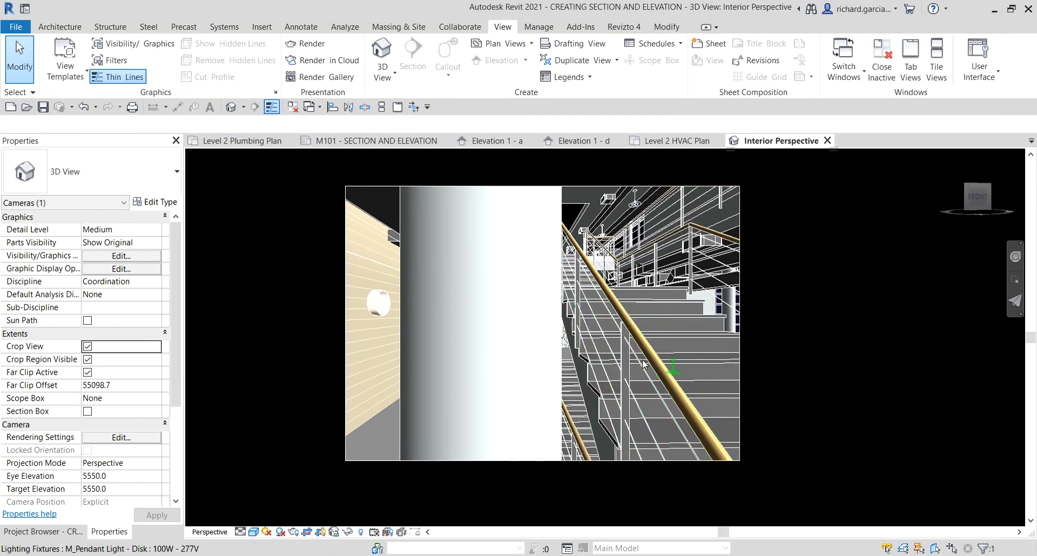
# Using the SteeringWheels, walk the camera out from behind the column and orbit it to look along the corridor beside the stair.
pyautogui.scroll(1, 619, 349)
pyautogui.moveTo(619, 352); pyautogui.dragTo(656, 374, button='middle')
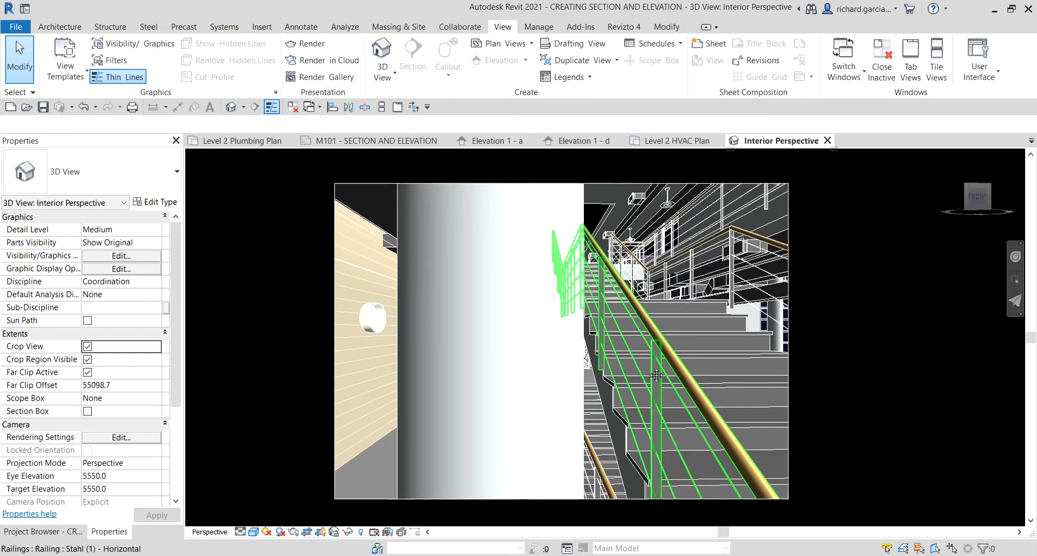
pyautogui.scroll(1, 650, 370)
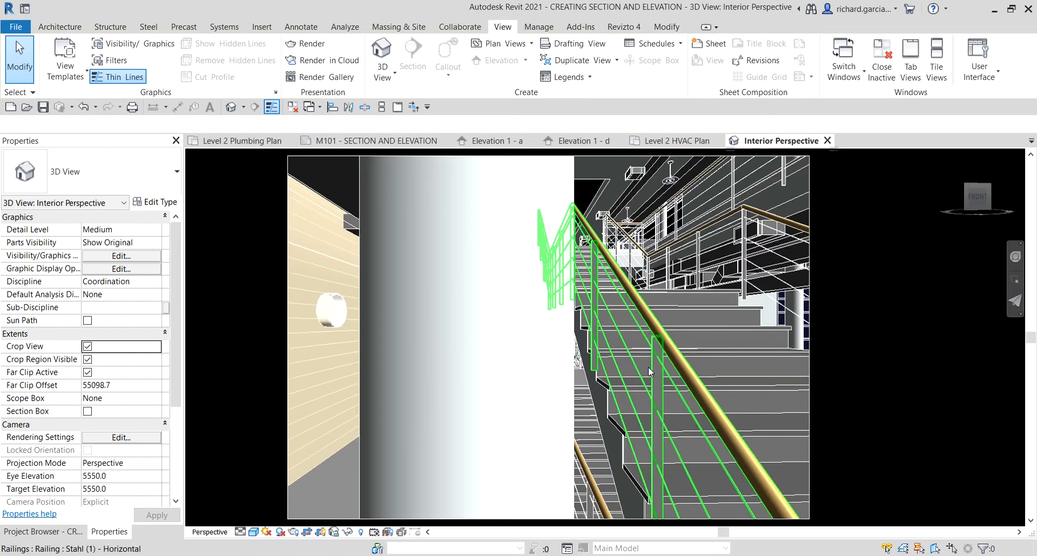
pyautogui.click(1015, 260)
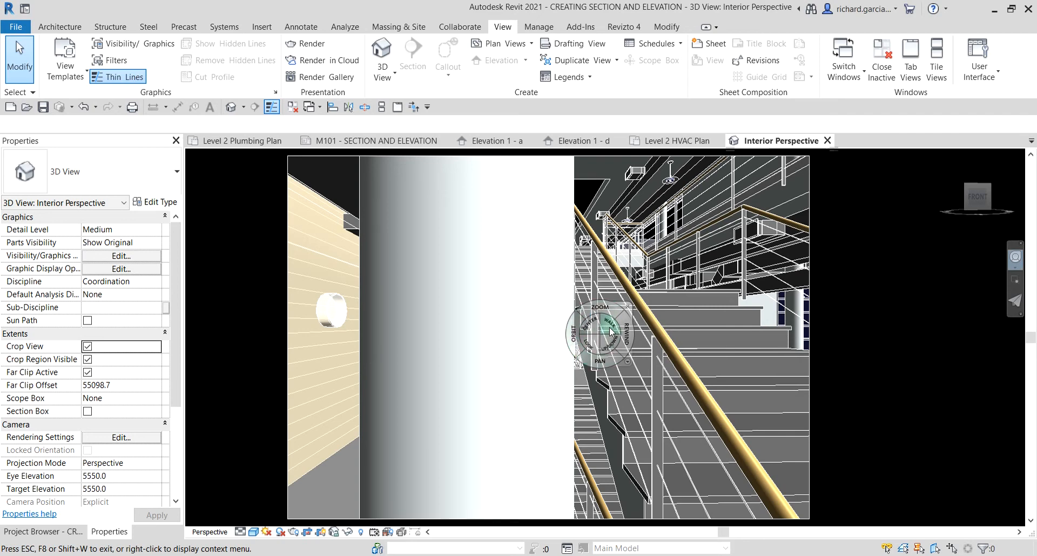
pyautogui.moveTo(610, 332); pyautogui.dragTo(475, 430)
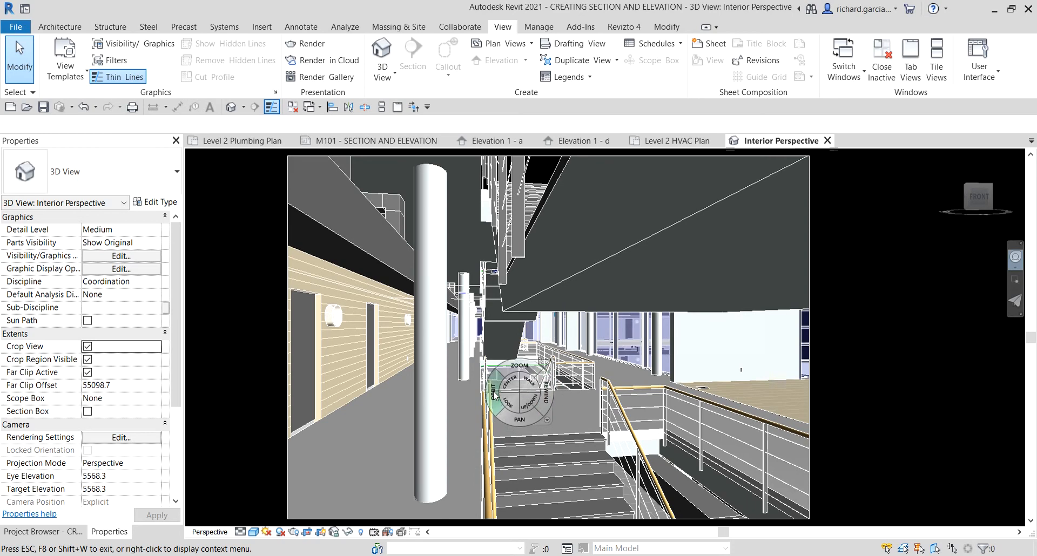
pyautogui.moveTo(494, 394); pyautogui.dragTo(461, 389)
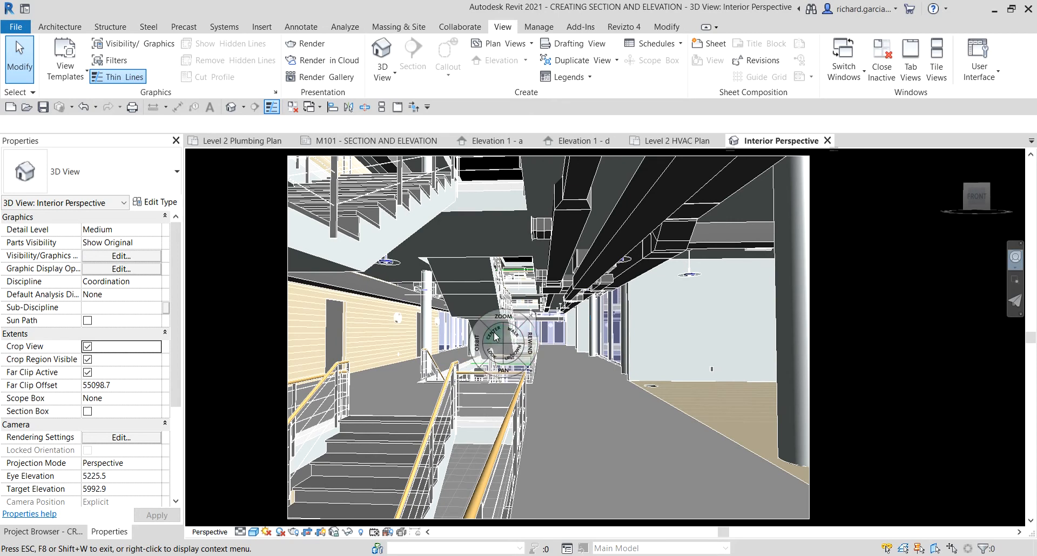
pyautogui.moveTo(504, 320); pyautogui.dragTo(505, 327)
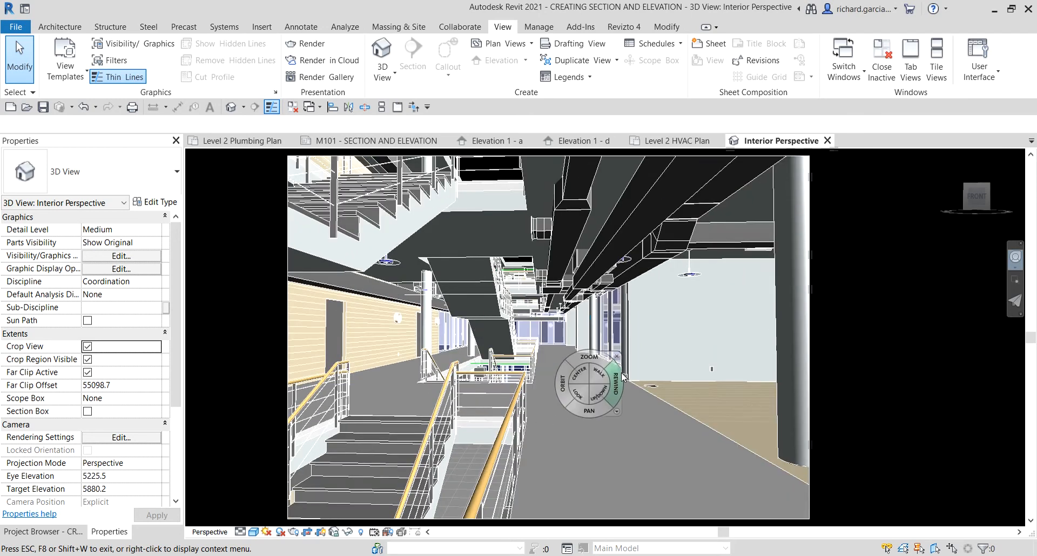
# Raise the camera with the SteeringWheels and walk it around to face the opposite way along the corridor, above the tiled floor.
pyautogui.moveTo(591, 409)
pyautogui.mouseDown()
pyautogui.moveTo(491, 397)
pyautogui.moveTo(589, 413)
pyautogui.mouseUp()
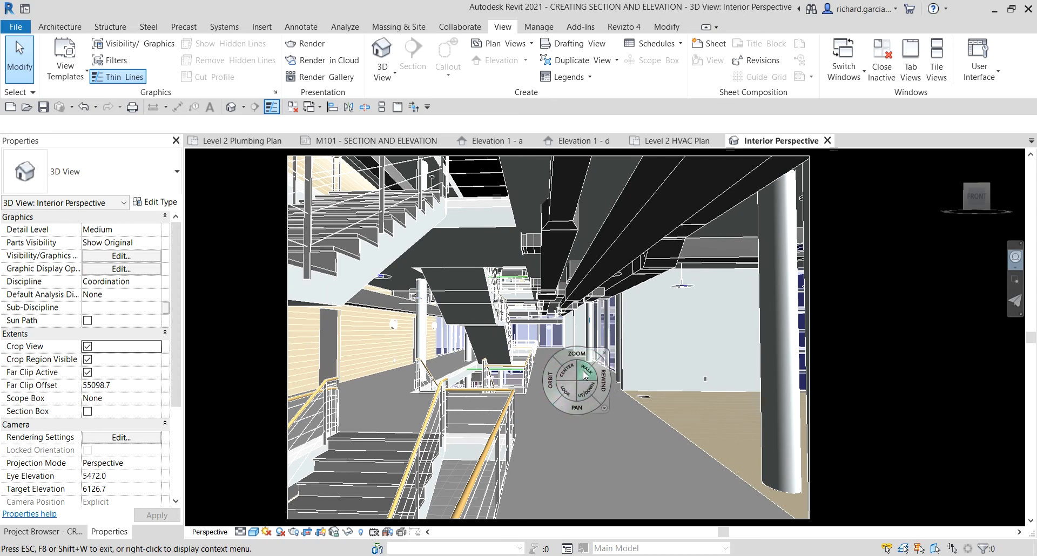
pyautogui.moveTo(585, 375); pyautogui.dragTo(604, 452)
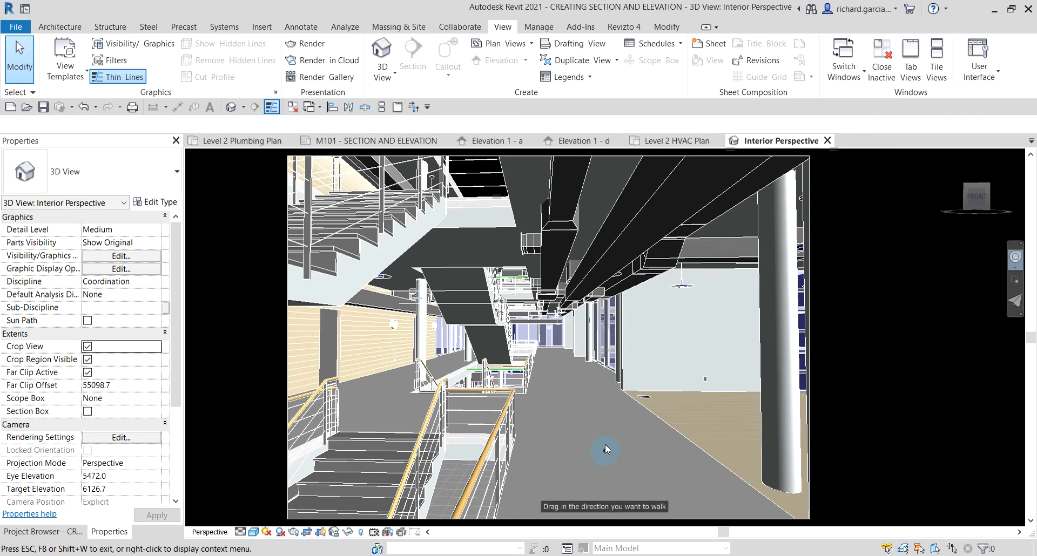
pyautogui.moveTo(604, 436); pyautogui.dragTo(462, 448)
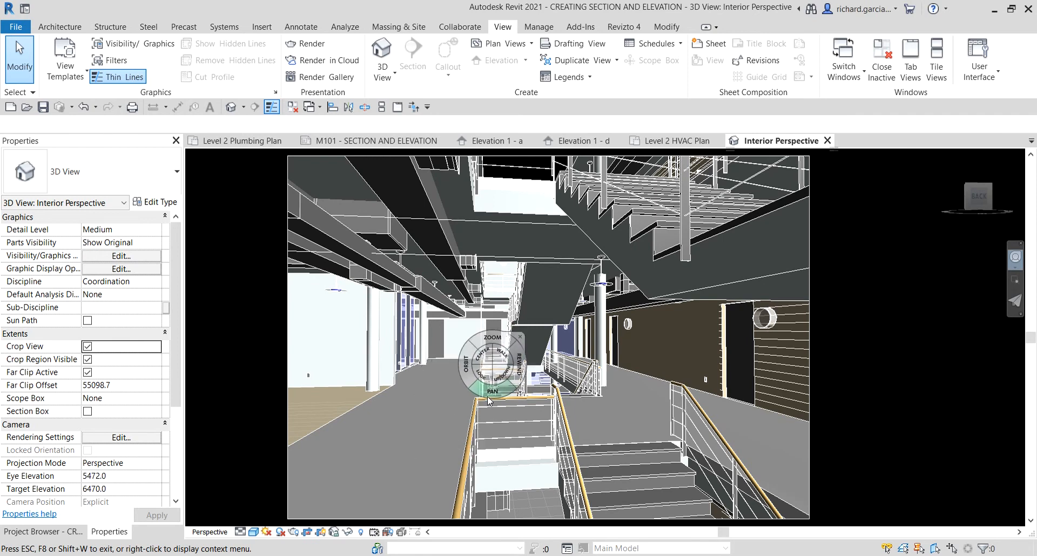
pyautogui.moveTo(489, 401)
pyautogui.mouseDown()
pyautogui.moveTo(505, 403)
pyautogui.moveTo(494, 400)
pyautogui.mouseUp()
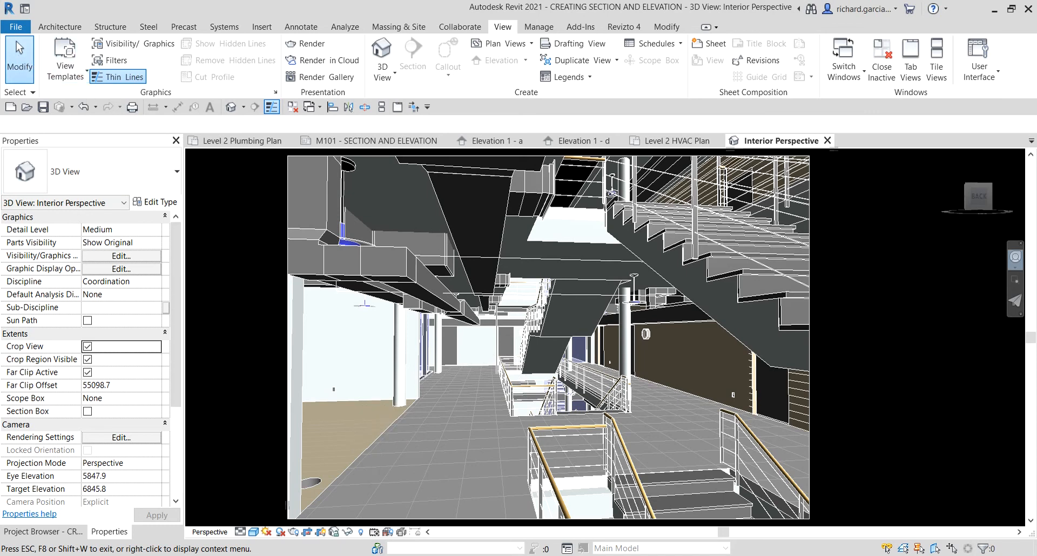
# Set the perspective view's detail level to Fine, checking a pipe below the ceiling, and deselect that pipe.
pyautogui.click(241, 533)
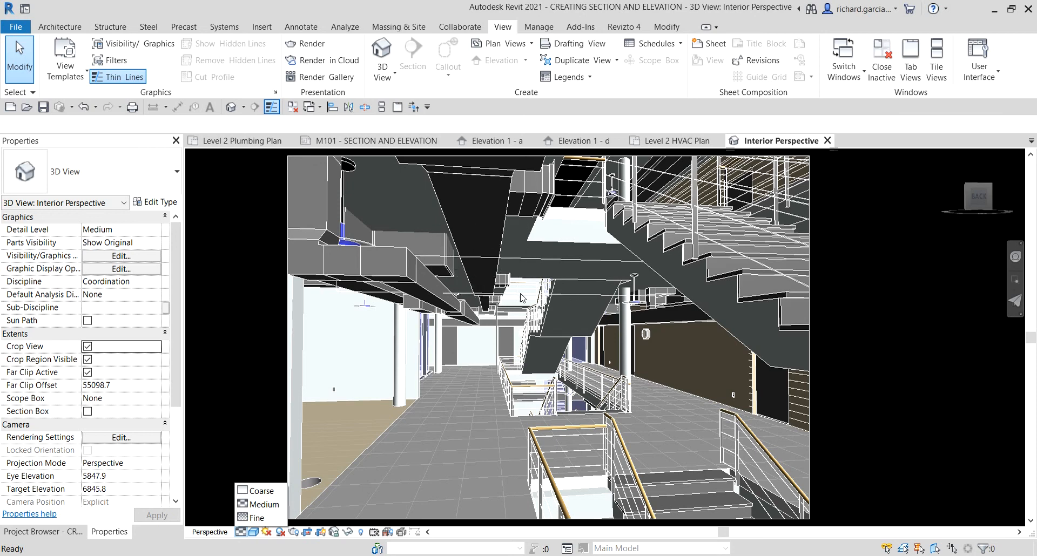
pyautogui.click(476, 257)
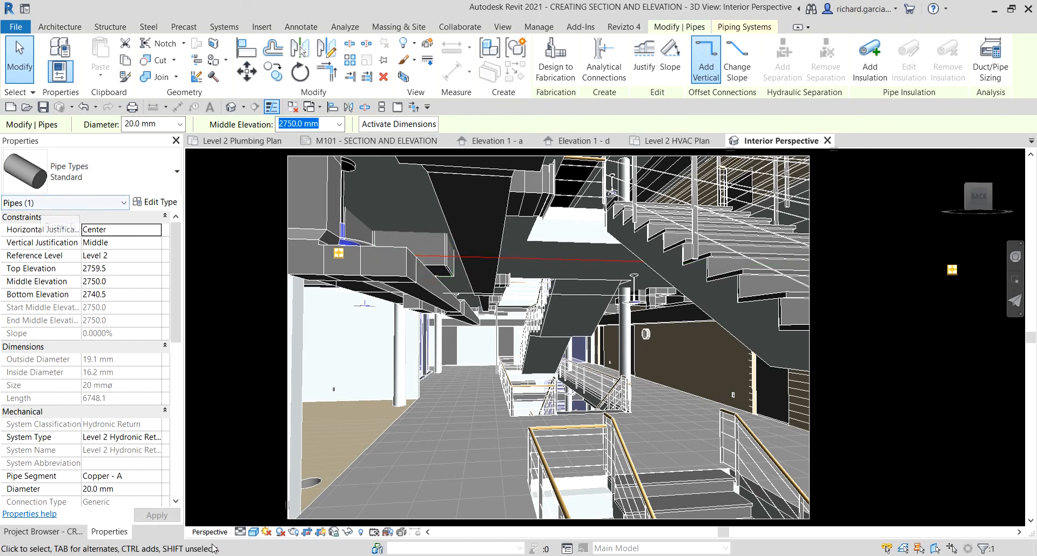
pyautogui.click(240, 532)
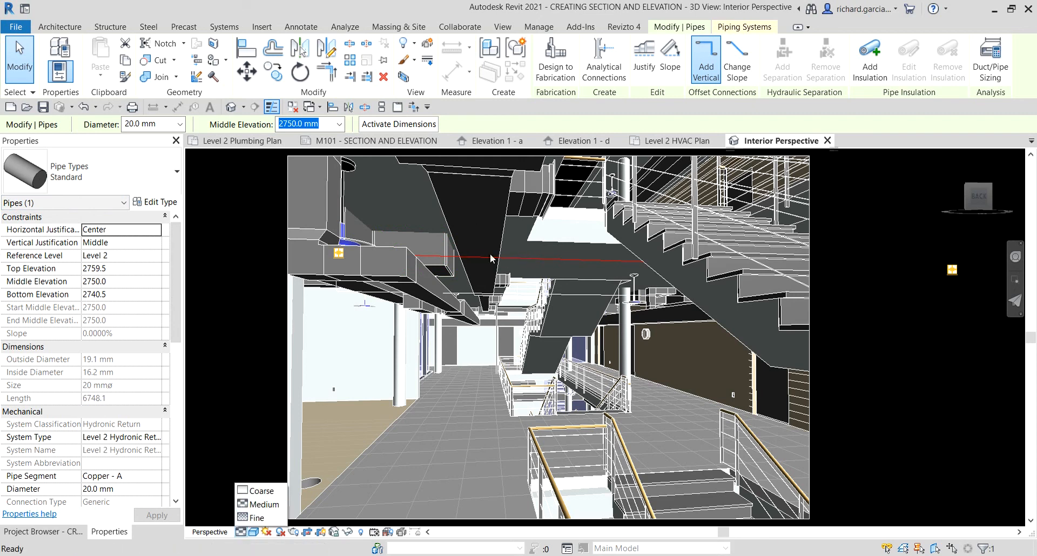
pyautogui.click(258, 519)
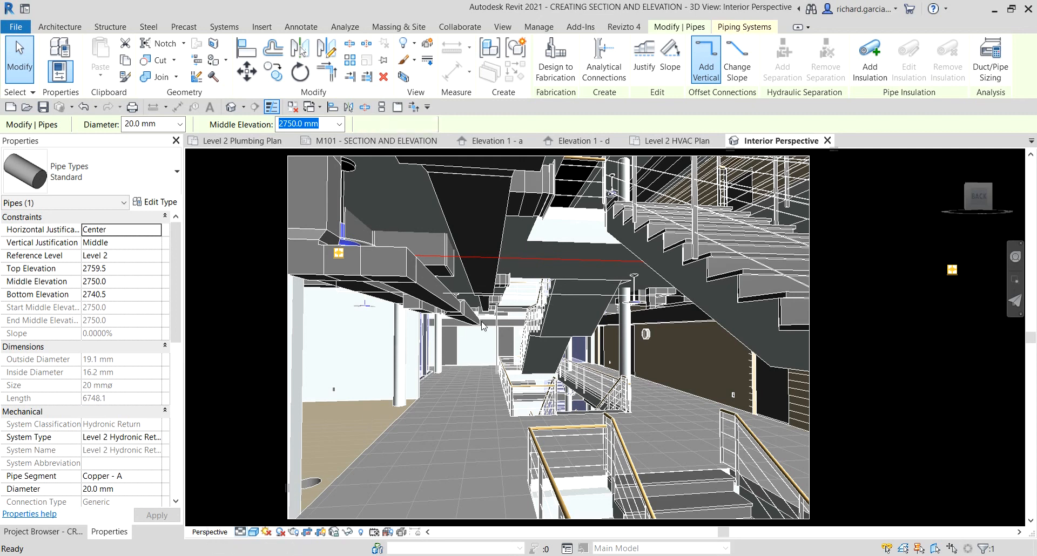
pyautogui.press('Escape')
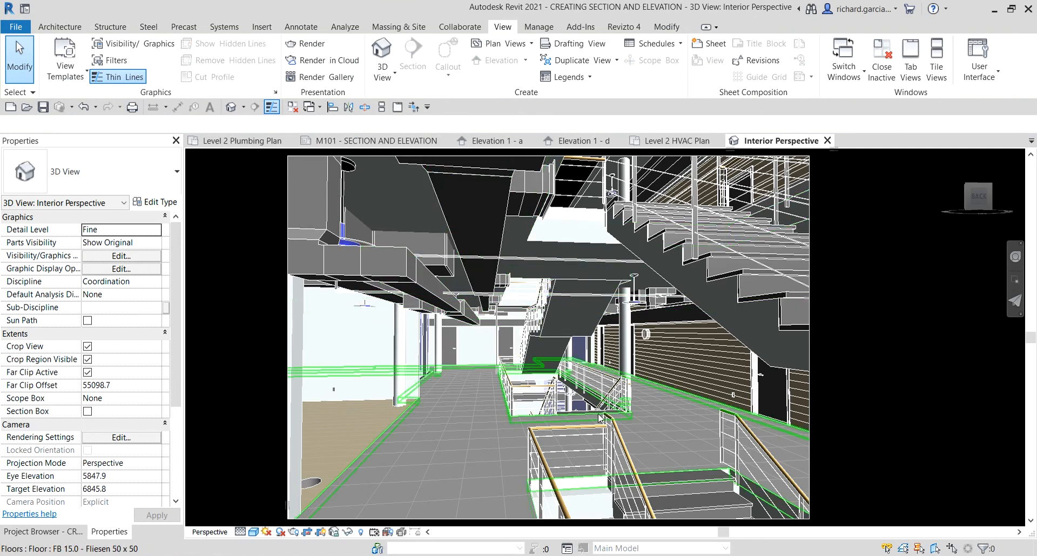
# Walk the camera forward past the upper stair and shift it sideways and up beneath the ceiling ducts and pipes.
pyautogui.click(1015, 257)
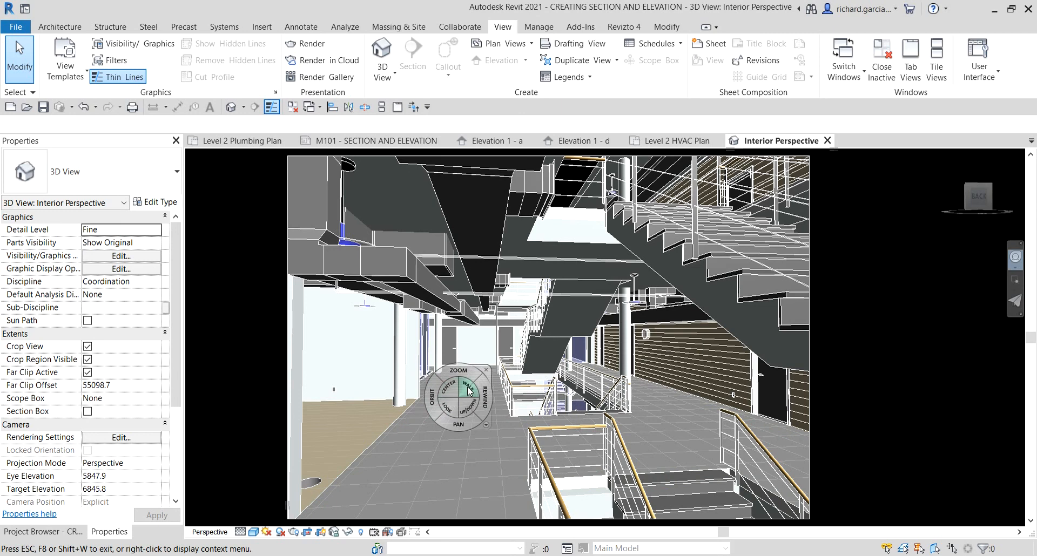
pyautogui.moveTo(468, 391); pyautogui.dragTo(606, 426)
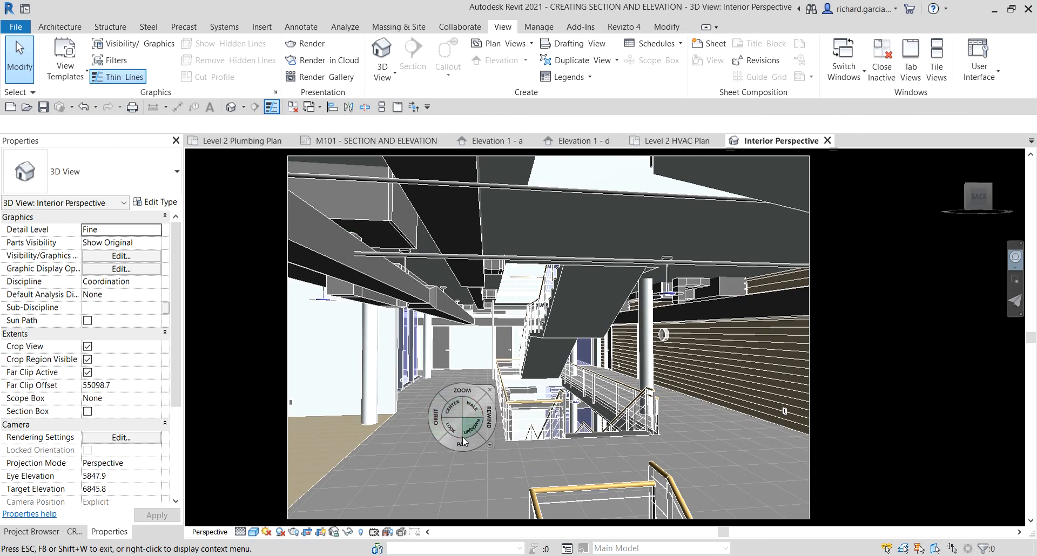
pyautogui.moveTo(462, 439); pyautogui.dragTo(565, 445)
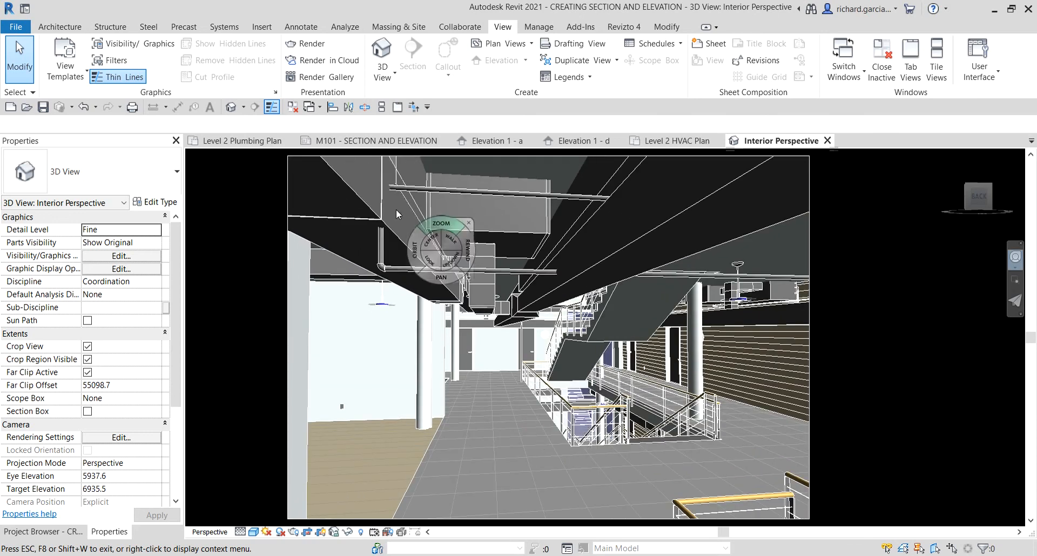
# Place the Interior Perspective view on sheet M101, beside the title block and below the elevations.
pyautogui.click(50, 535)
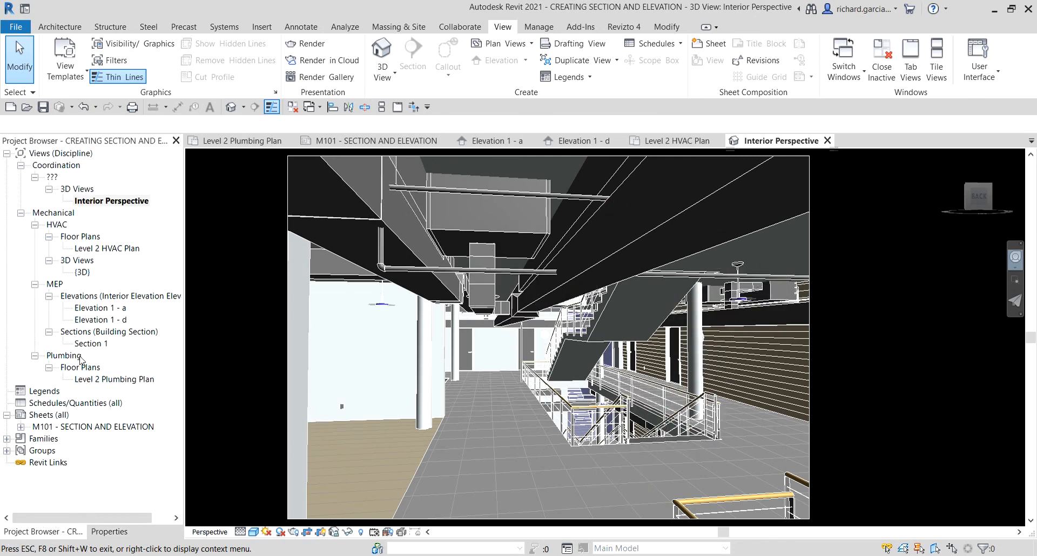
pyautogui.doubleClick(51, 427)
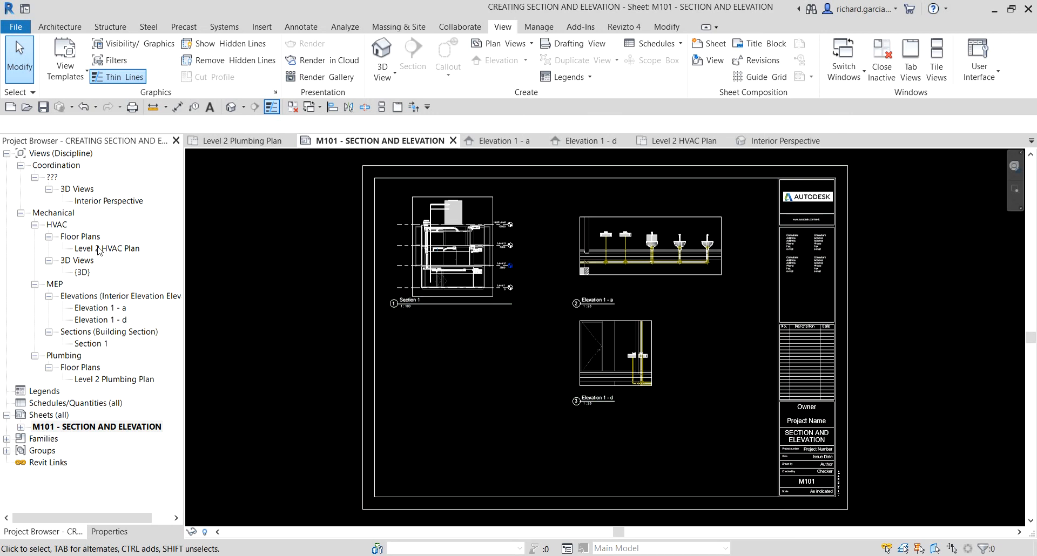
pyautogui.click(102, 200)
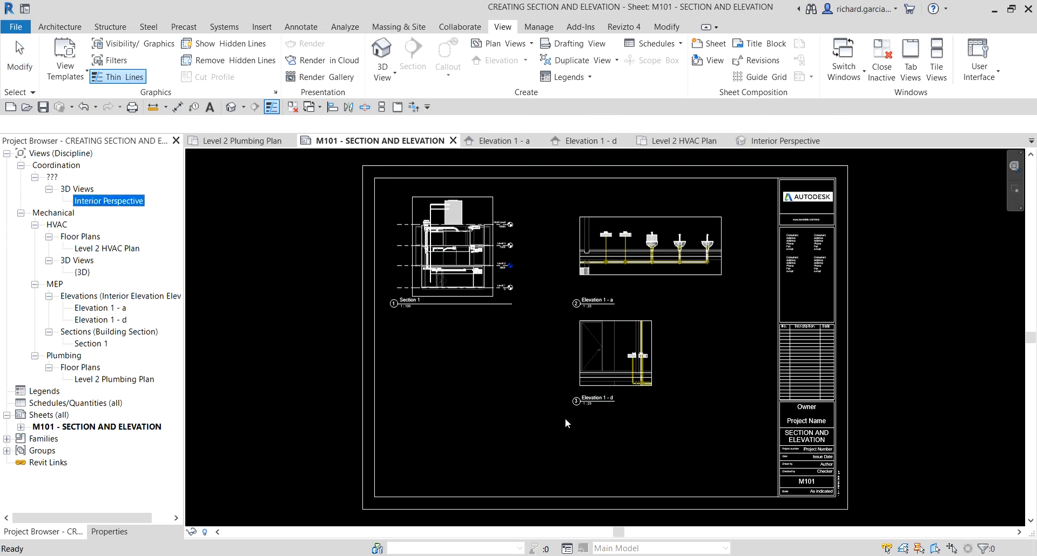
pyautogui.moveTo(565, 418); pyautogui.dragTo(565, 418)
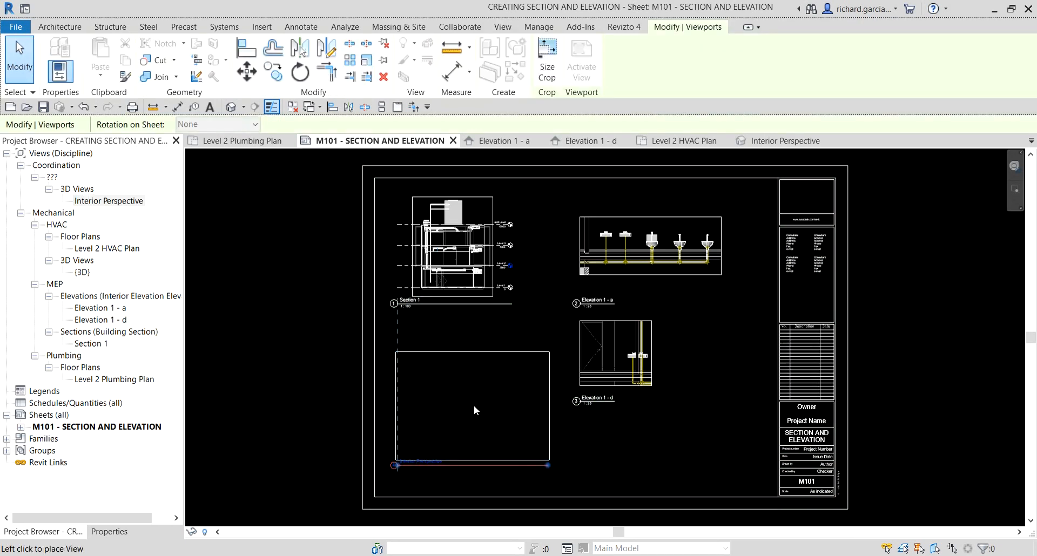
pyautogui.click(712, 407)
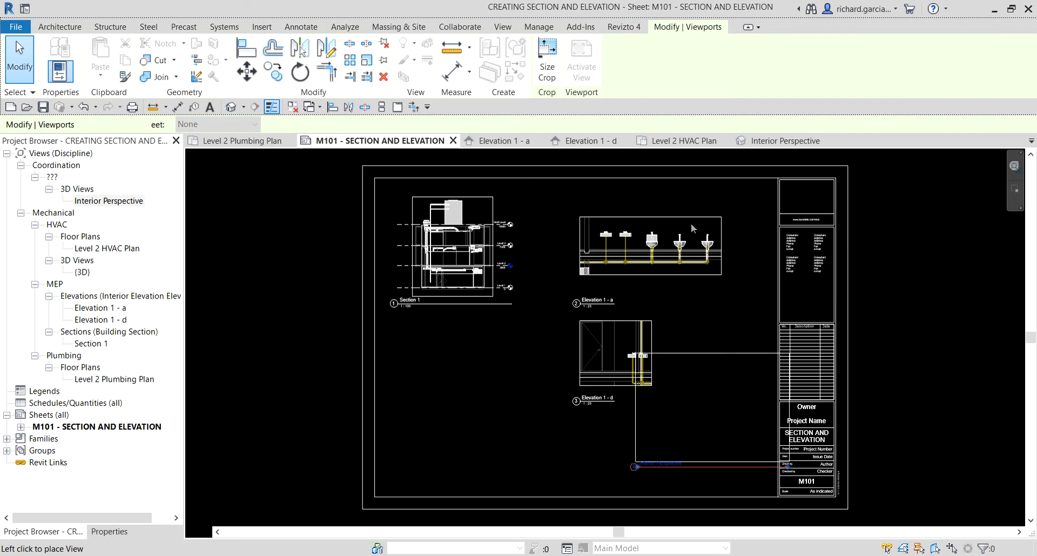
# Rearrange the sheet viewports: Elevation 1 - a below Section 1, Elevation 1 - d beside Section 1, and Interior Perspective below Elevation 1 - d.
pyautogui.moveTo(667, 252); pyautogui.dragTo(462, 366)
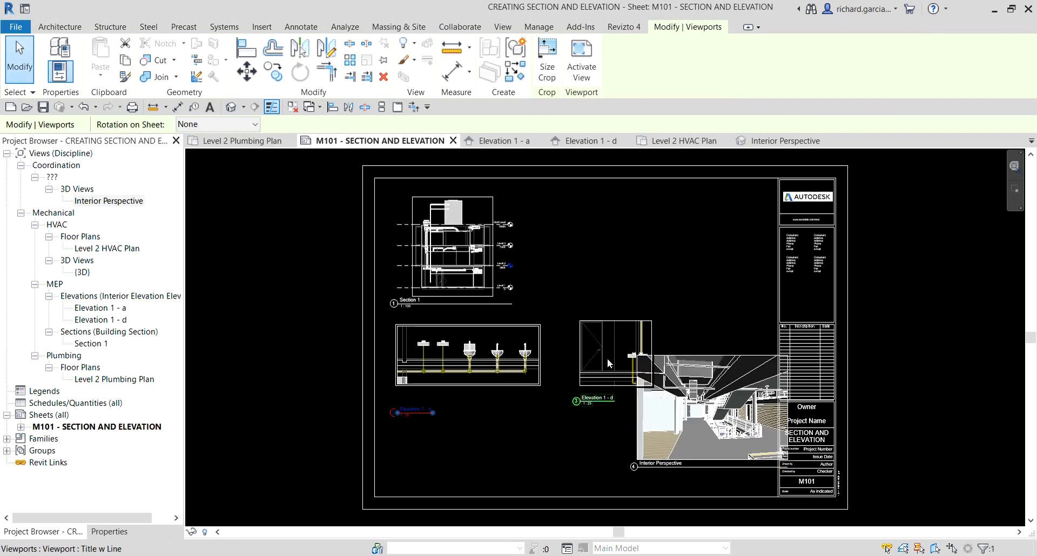
pyautogui.moveTo(607, 358); pyautogui.dragTo(628, 262)
pyautogui.moveTo(673, 391); pyautogui.dragTo(635, 360)
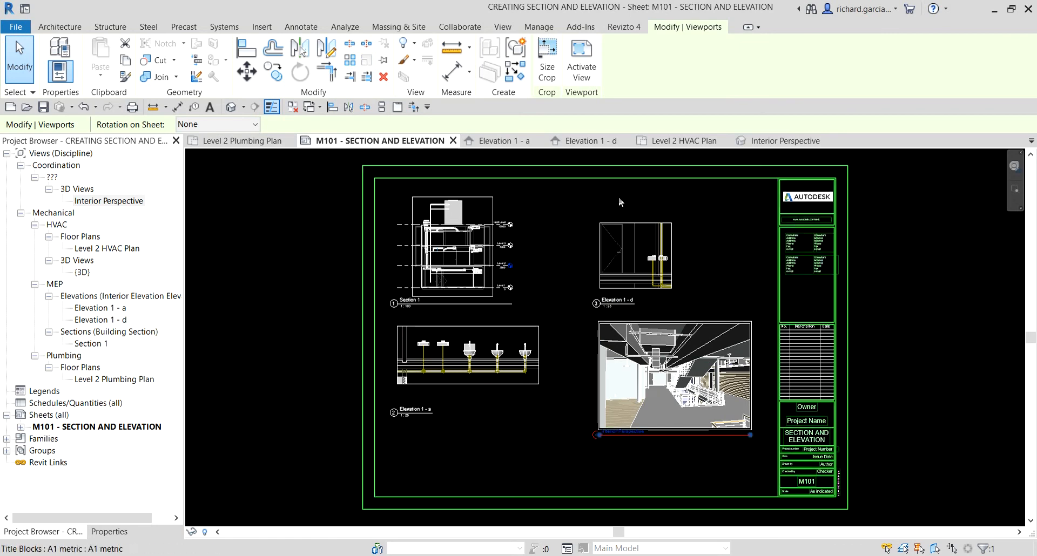
pyautogui.click(900, 280)
pyautogui.scroll(3, 674, 477)
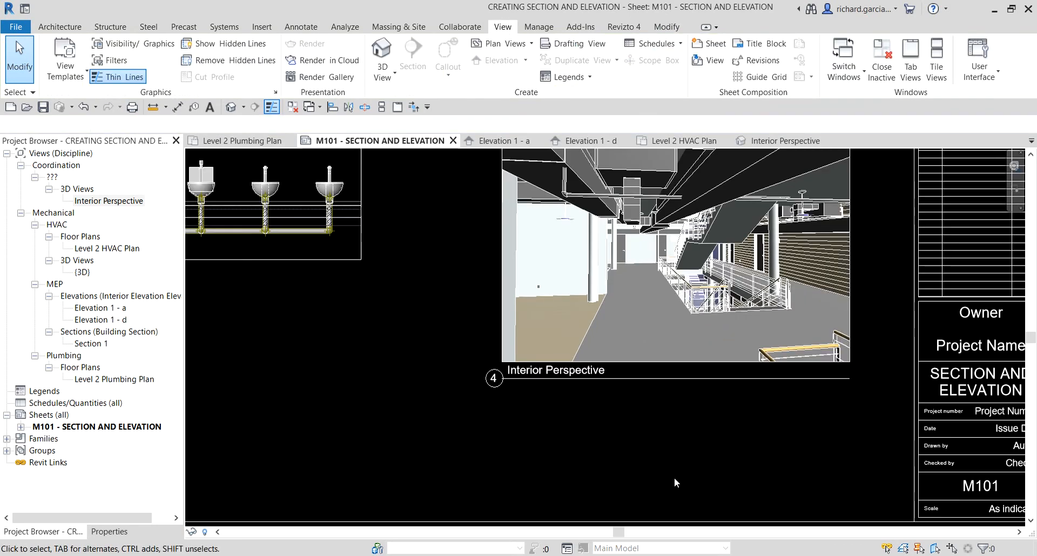
pyautogui.scroll(-2, 674, 477)
pyautogui.scroll(-1, 674, 458)
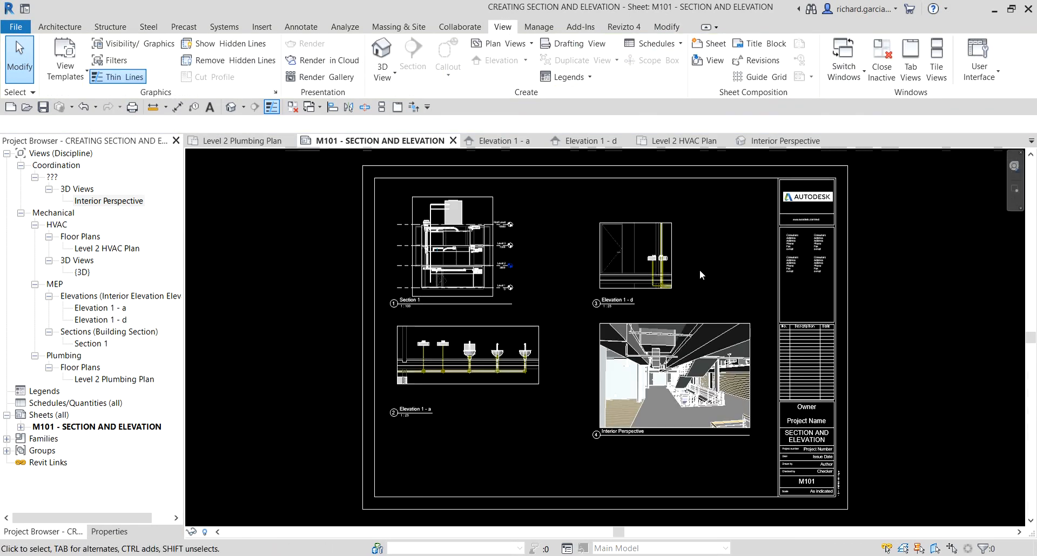